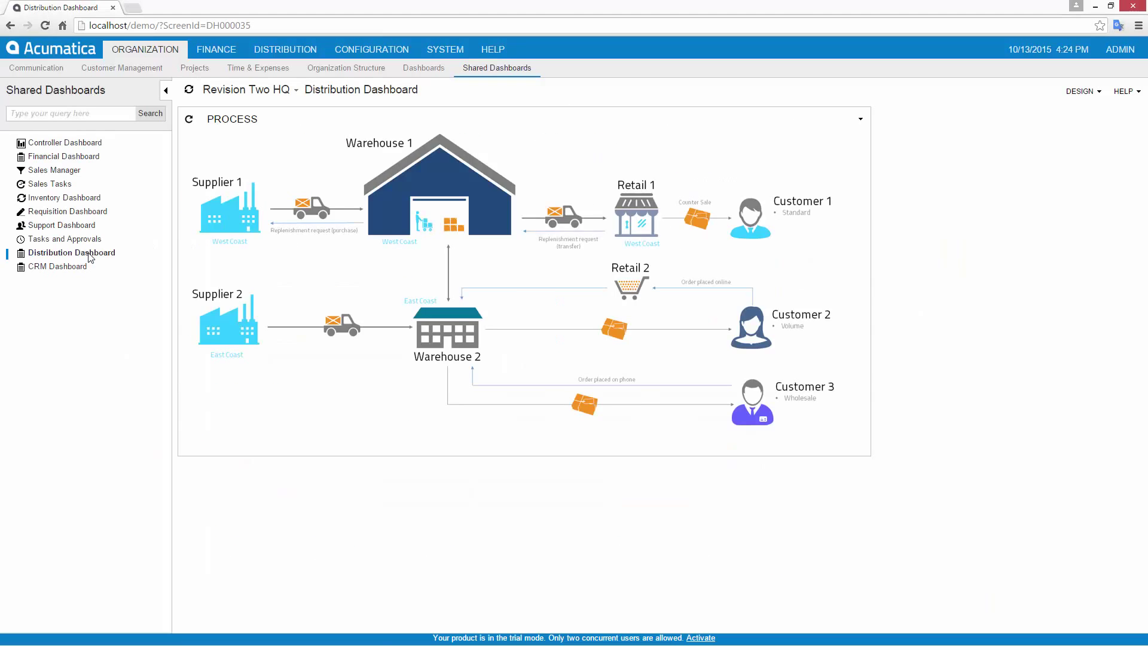
- Open customer ABARTENDE (USA Bartending School) and start a new payment via Actions > New Payment
{"action": "left_click", "coordinate": [763, 216]}
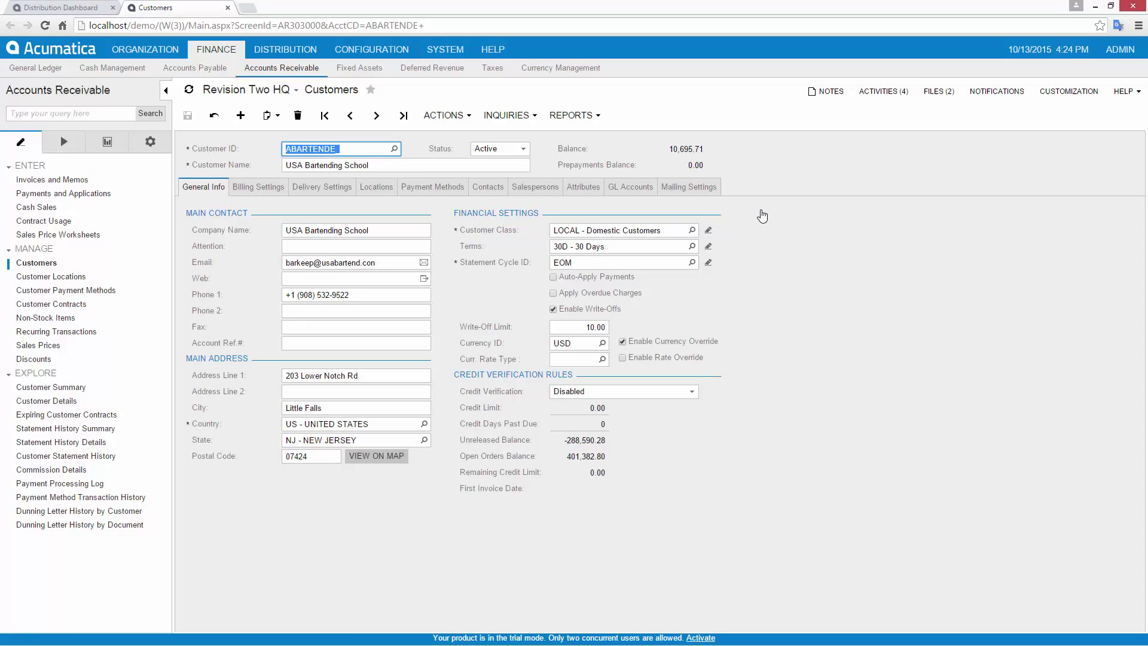
{"action": "left_click", "coordinate": [448, 117]}
{"action": "left_click", "coordinate": [476, 203]}
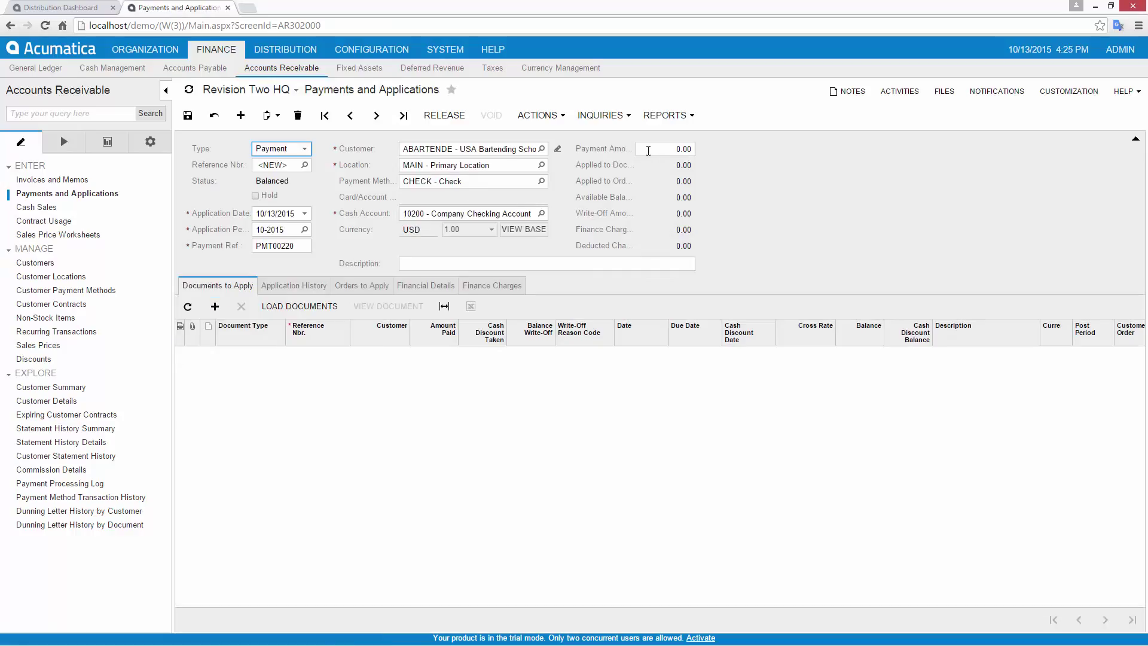
- Enter a Payment Amount of 1000 and load the customer's three open invoices to apply
{"action": "left_click", "coordinate": [647, 150]}
{"action": "type", "text": "1000"}
{"action": "key", "text": "Tab"}
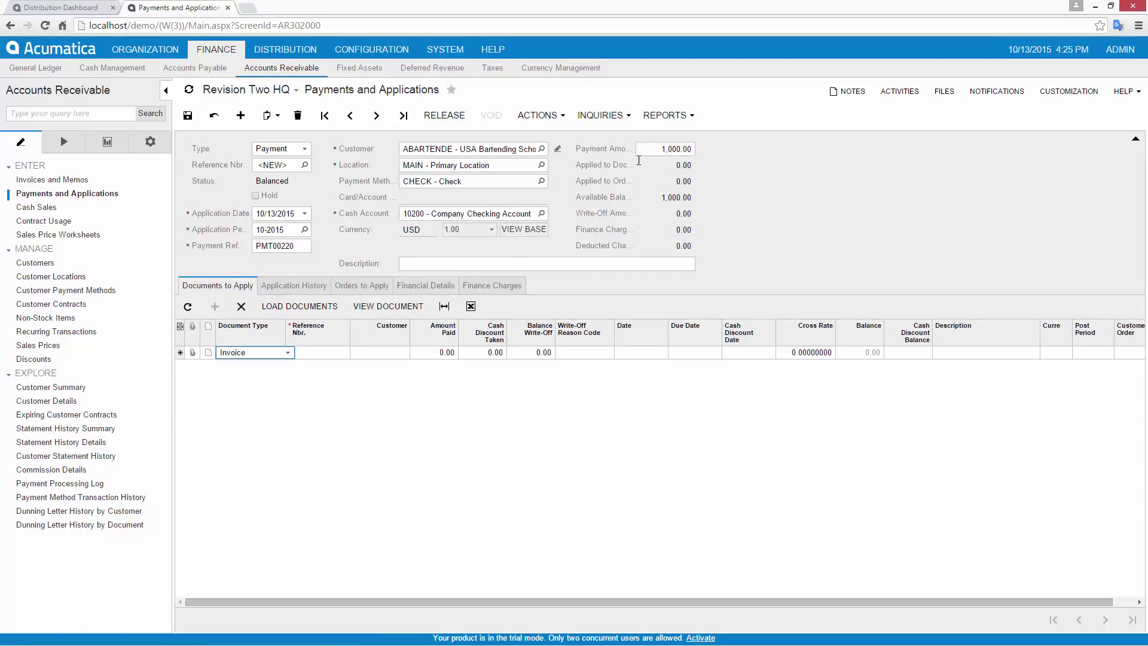
{"action": "left_click", "coordinate": [302, 307]}
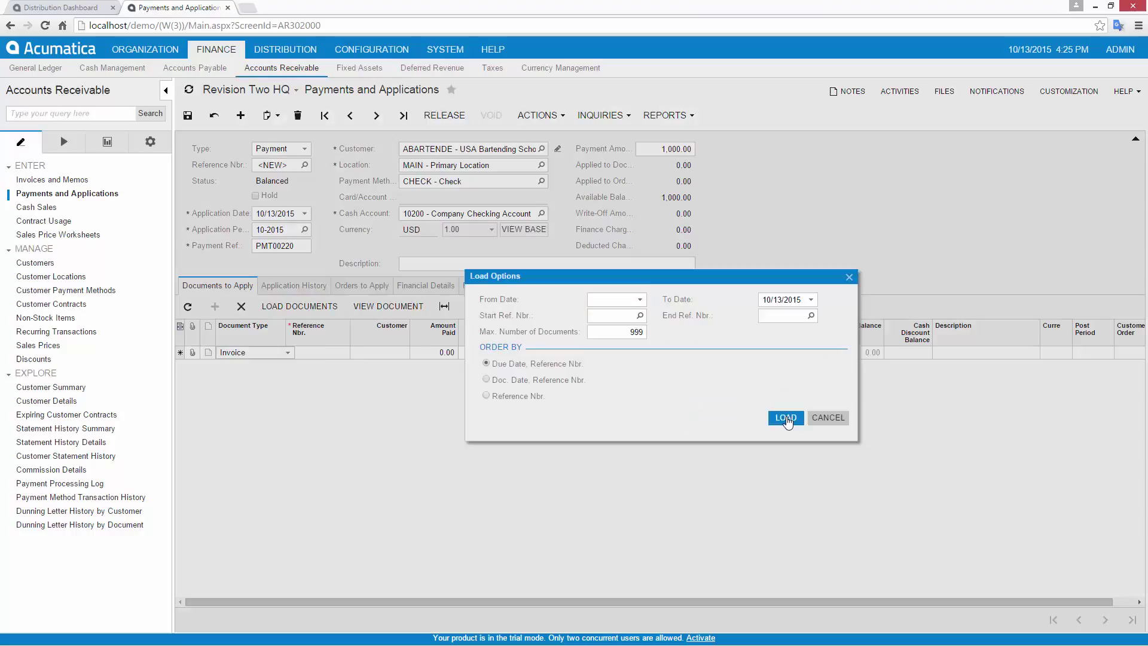
{"action": "left_click", "coordinate": [786, 418]}
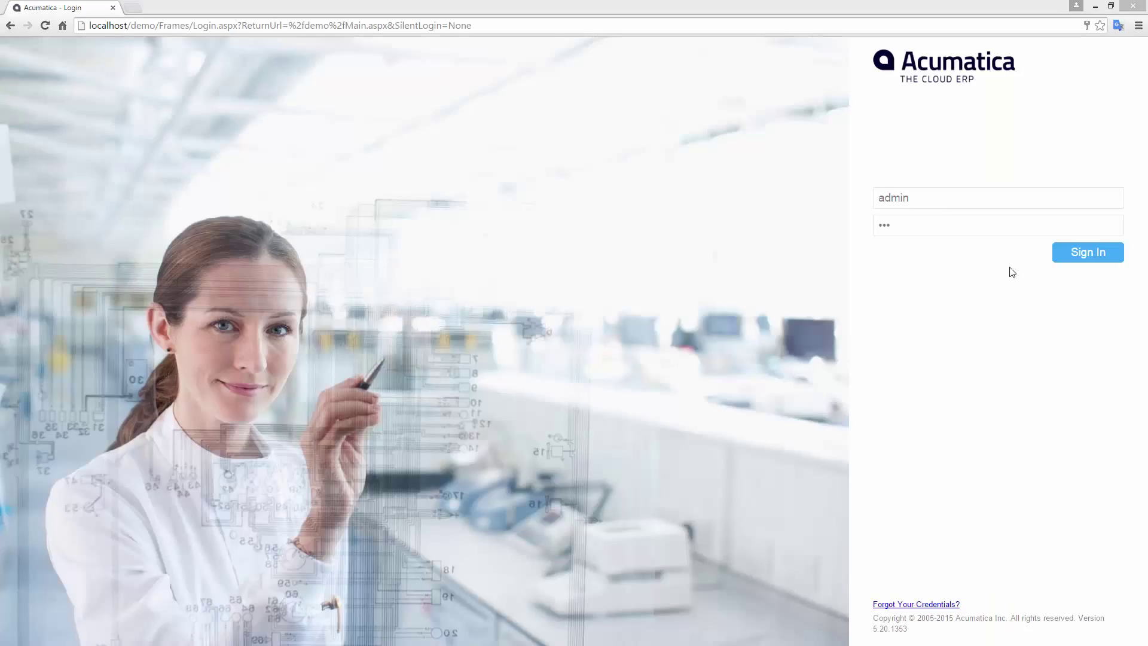
- Sign in, then reach Create Purchase Orders via Financial Dashboard, Distribution > Purchase Orders and the Process tab
{"action": "left_click", "coordinate": [1094, 250]}
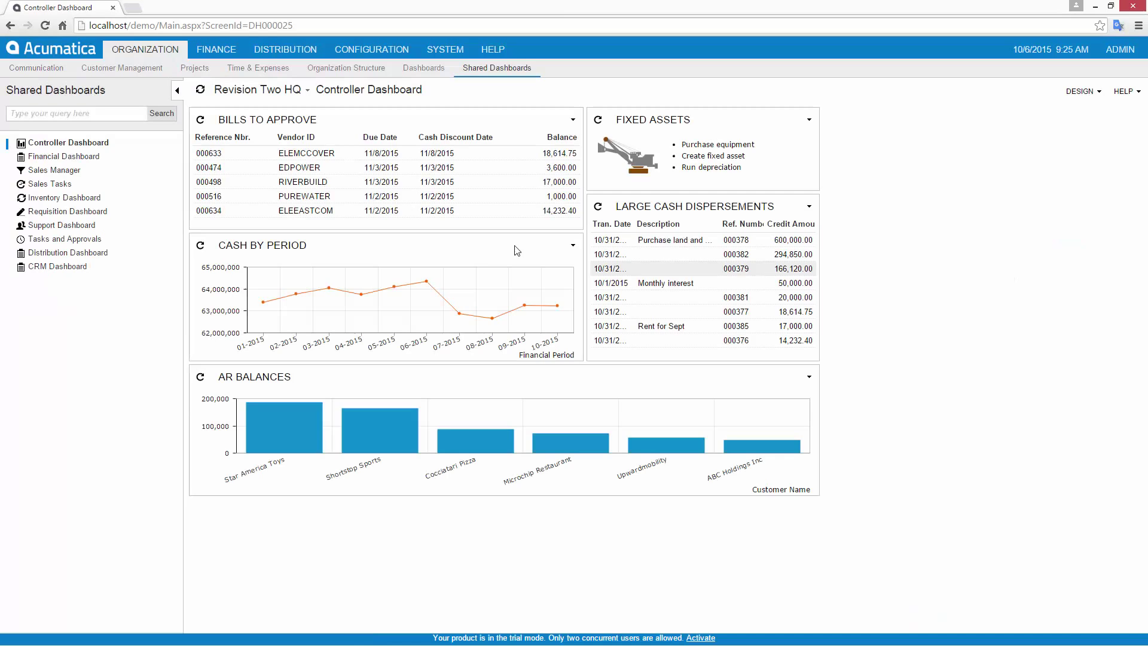
{"action": "left_click", "coordinate": [72, 157]}
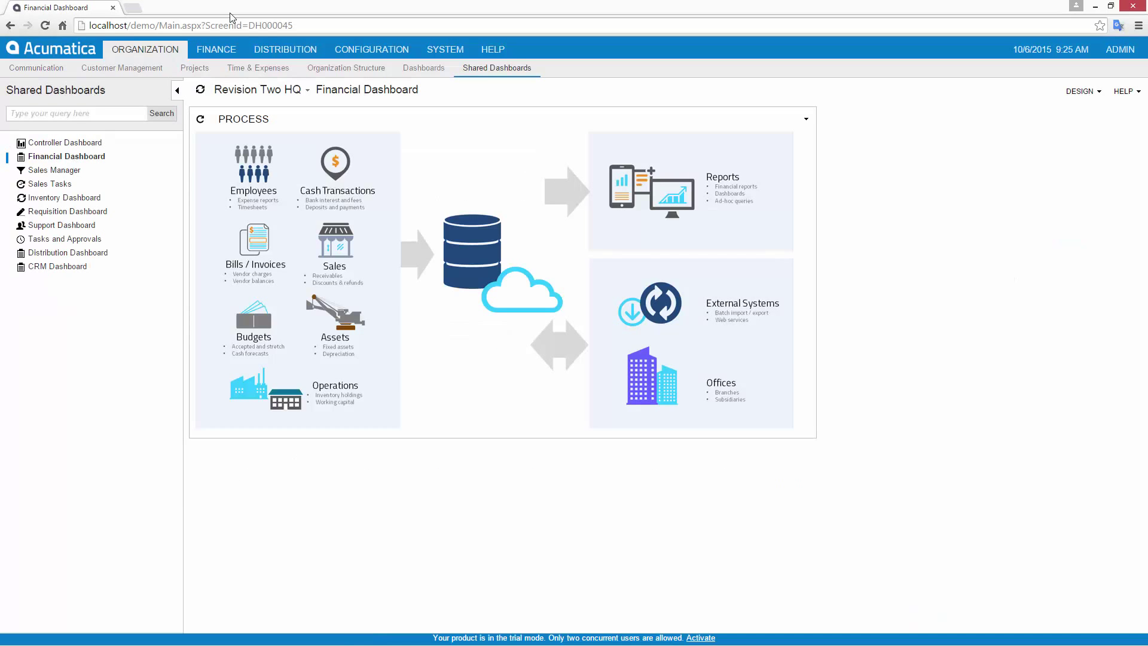
{"action": "left_click", "coordinate": [285, 49]}
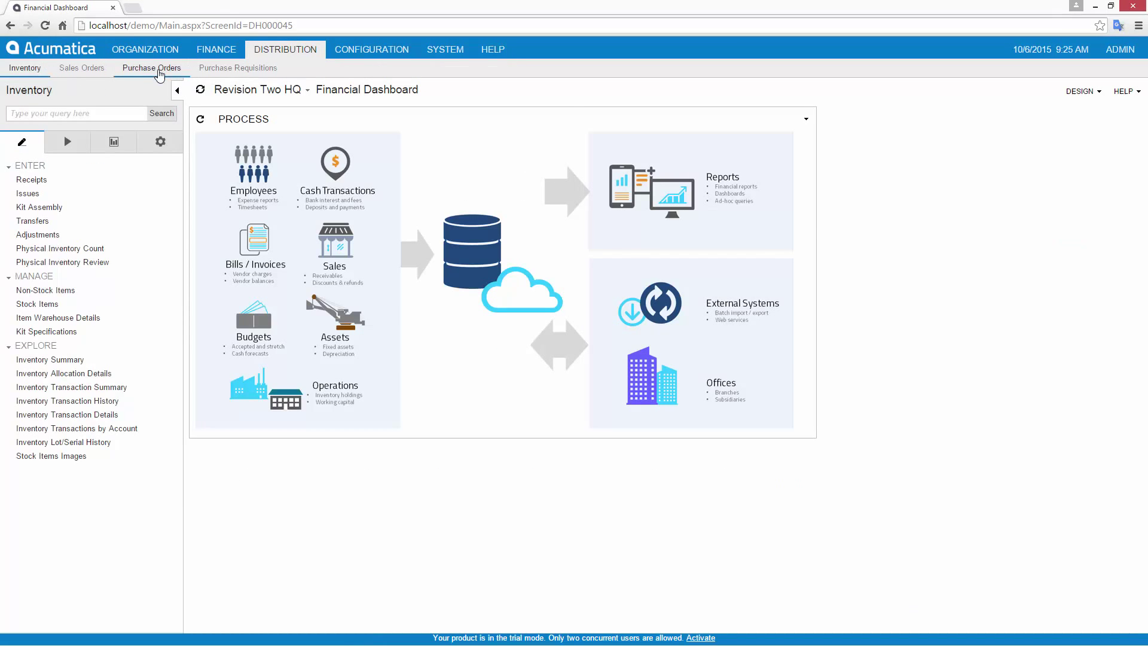
{"action": "left_click", "coordinate": [152, 67]}
{"action": "left_click", "coordinate": [69, 93]}
{"action": "left_click", "coordinate": [68, 141]}
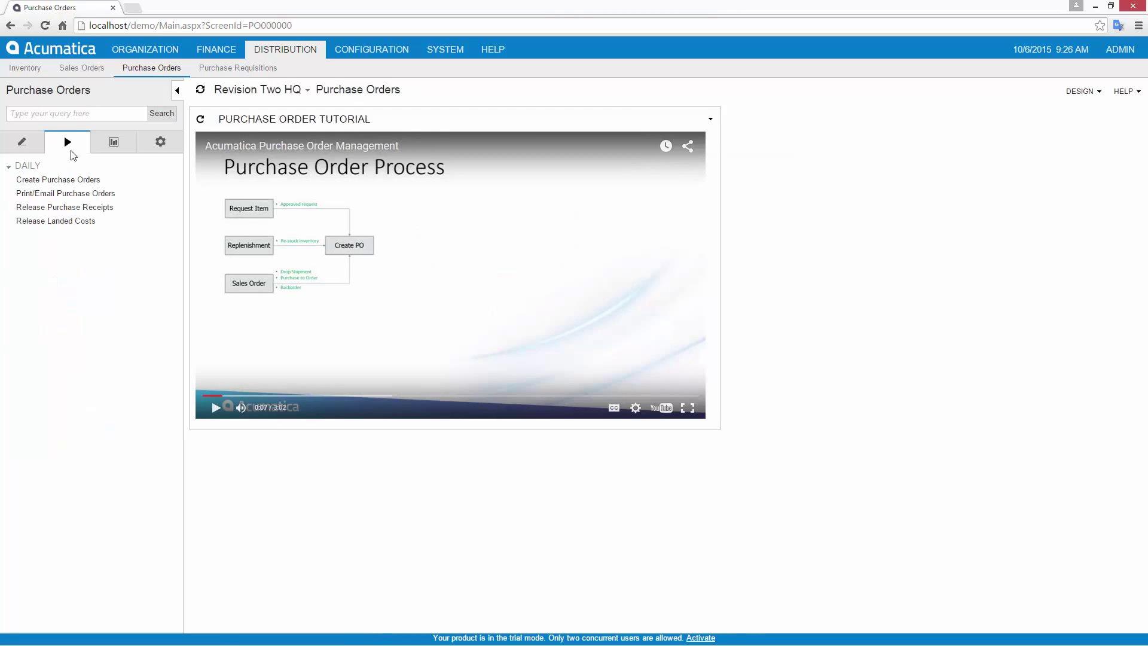
{"action": "left_click", "coordinate": [69, 180]}
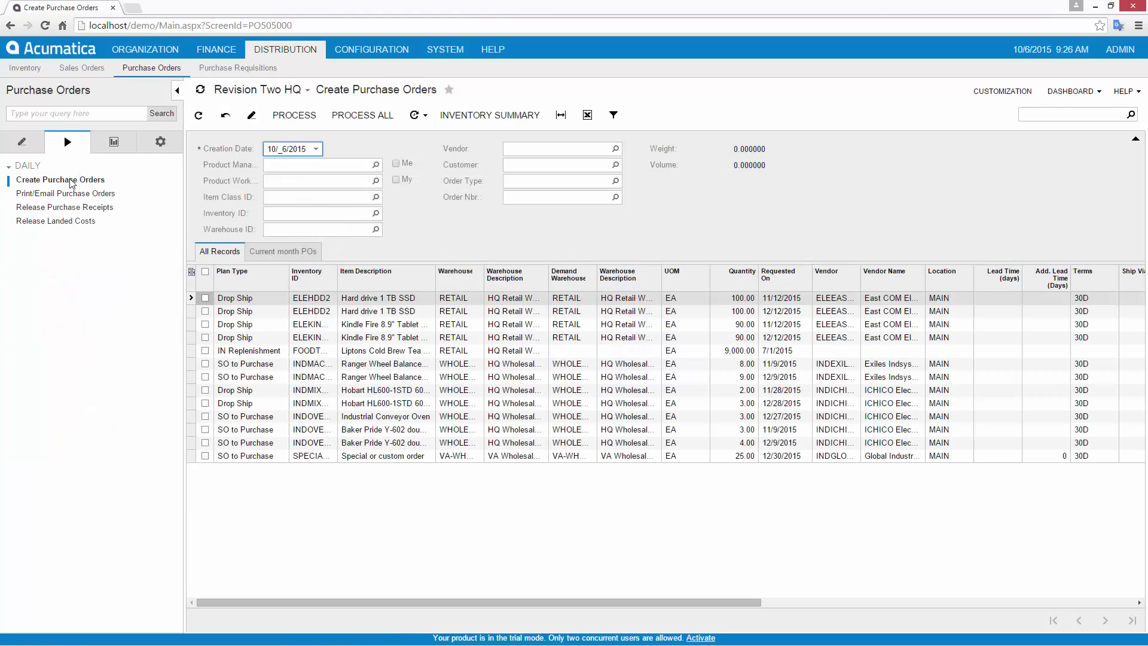
- Add Create Purchase Orders as a table widget on the Purchase Orders dashboard, widened and placed below the video
{"action": "left_click", "coordinate": [1072, 91]}
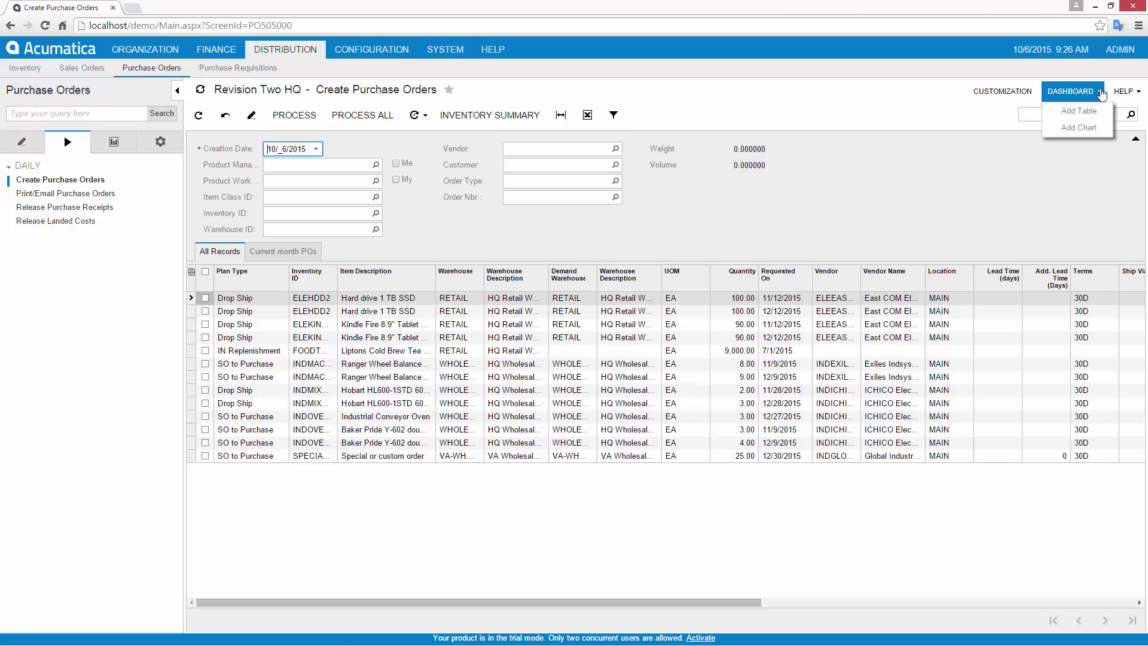
{"action": "left_click", "coordinate": [1080, 112]}
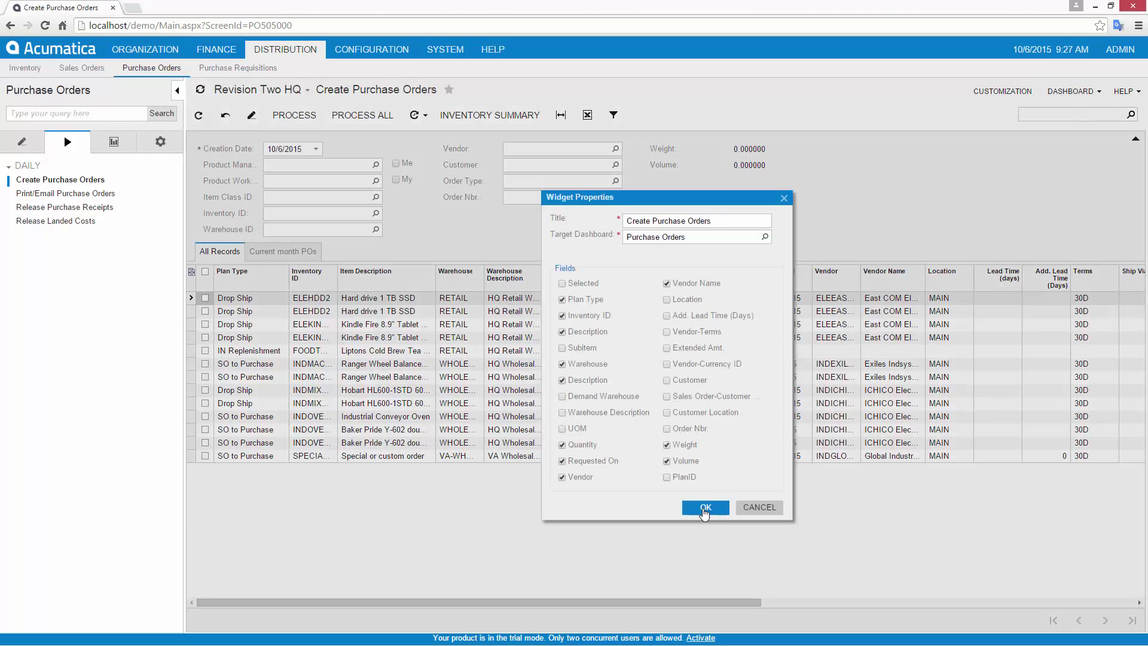
{"action": "left_click", "coordinate": [698, 508]}
{"action": "left_click", "coordinate": [86, 97]}
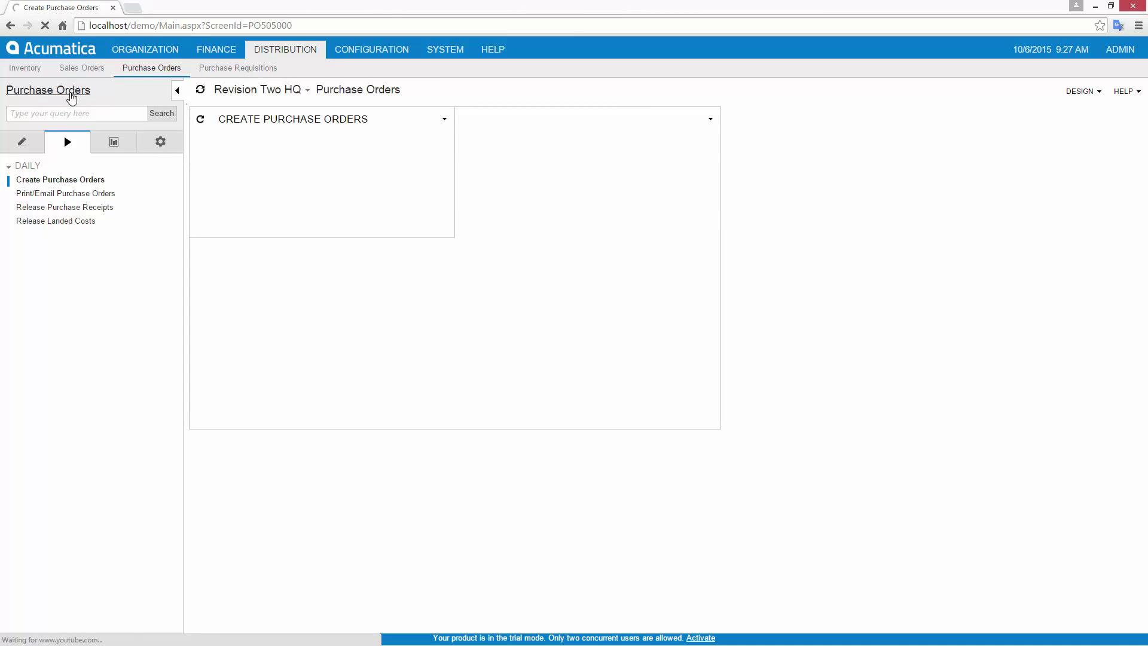
{"action": "left_click_drag", "start_coordinate": [452, 236], "coordinate": [913, 235]}
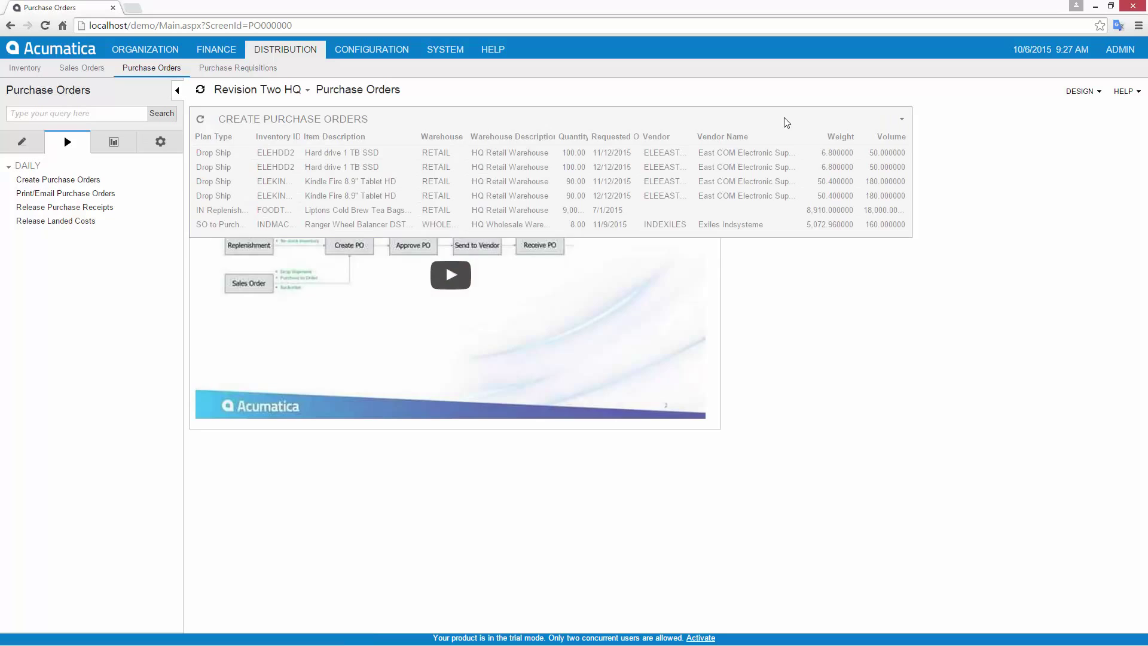
{"action": "left_click_drag", "start_coordinate": [788, 367], "coordinate": [771, 441]}
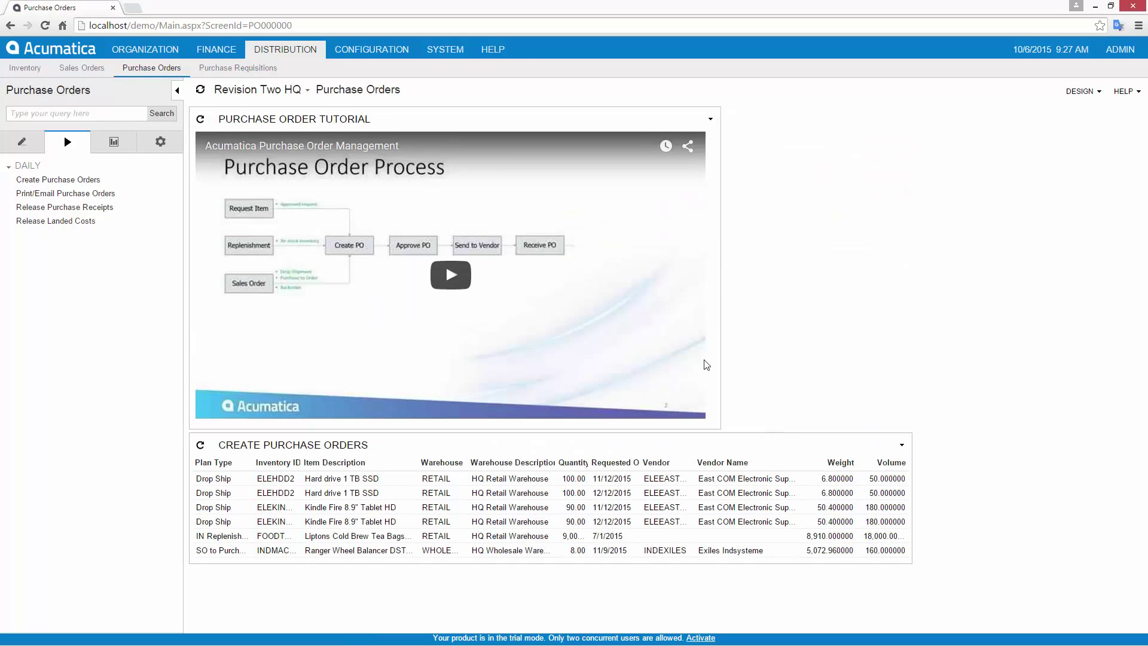
- Add the Cash Register article from Organization as a wiki widget targeted to the Purchase Orders dashboard
{"action": "left_click", "coordinate": [446, 50]}
{"action": "left_click", "coordinate": [145, 50]}
{"action": "left_click", "coordinate": [408, 69]}
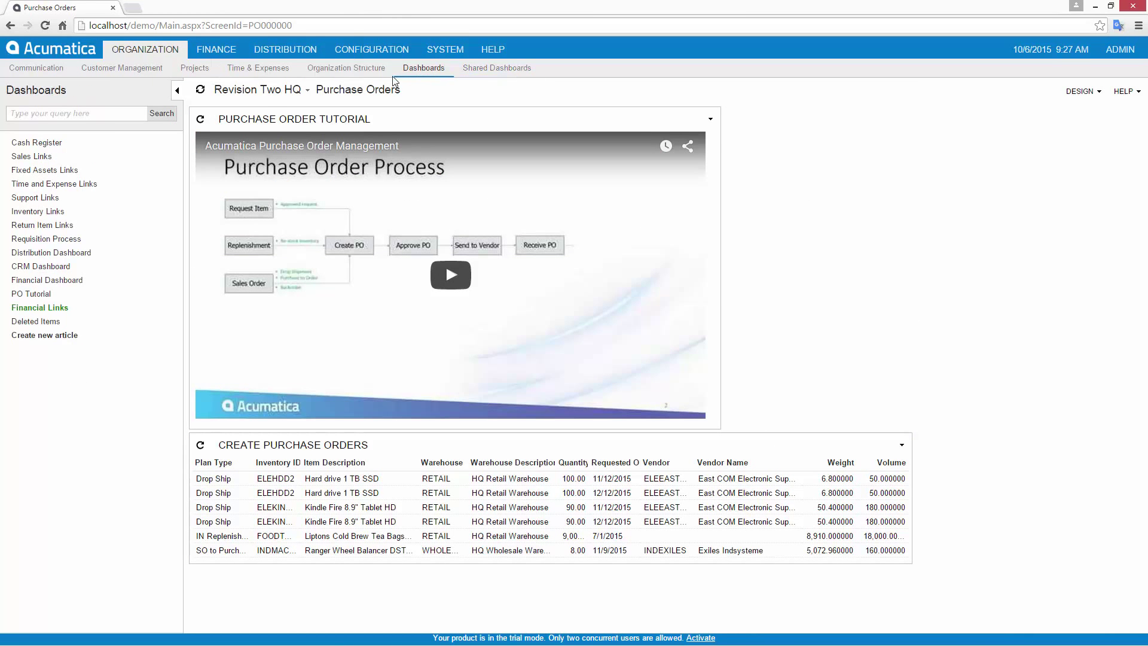
{"action": "left_click", "coordinate": [25, 142]}
{"action": "left_click", "coordinate": [1073, 91]}
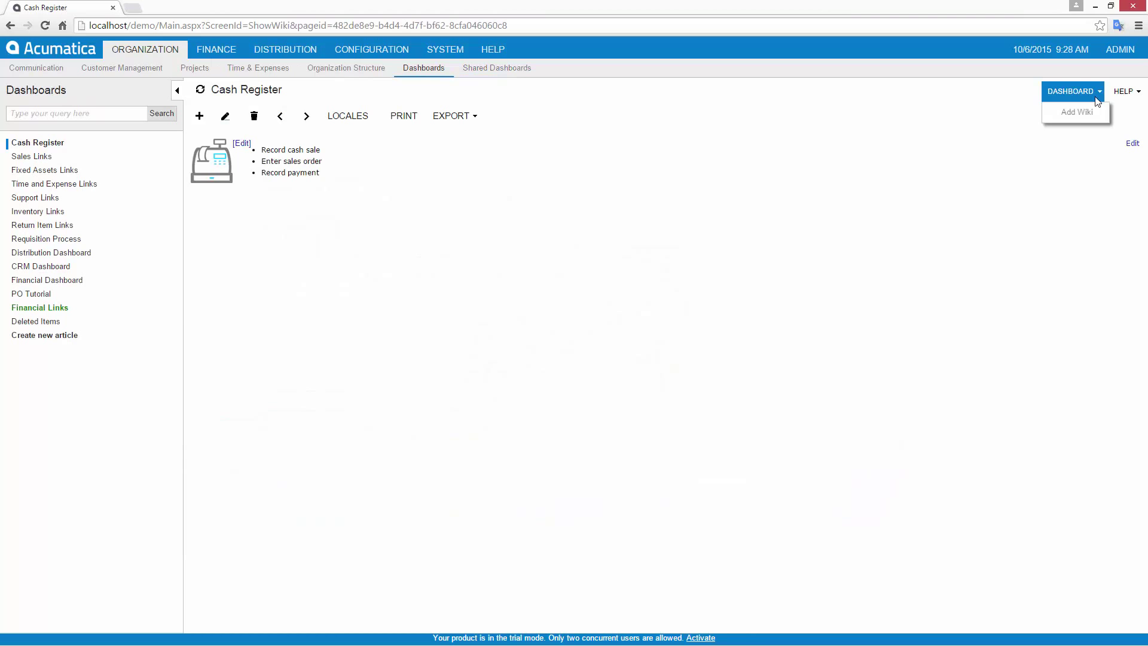
{"action": "left_click", "coordinate": [1081, 112]}
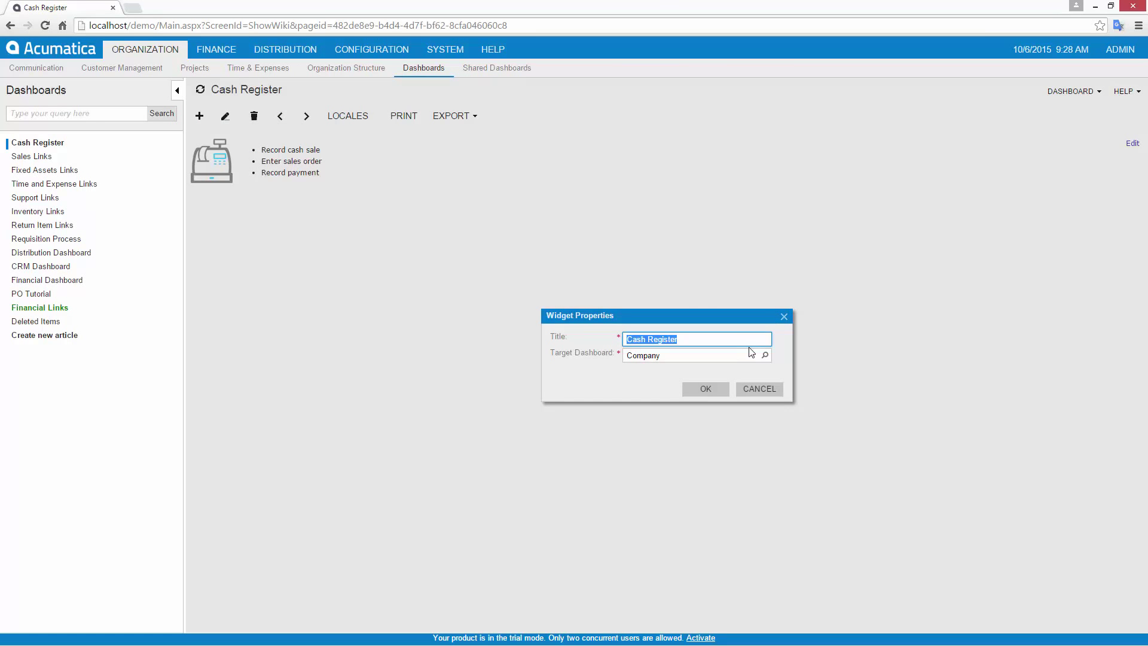
{"action": "left_click", "coordinate": [691, 356]}
{"action": "left_click", "coordinate": [706, 389]}
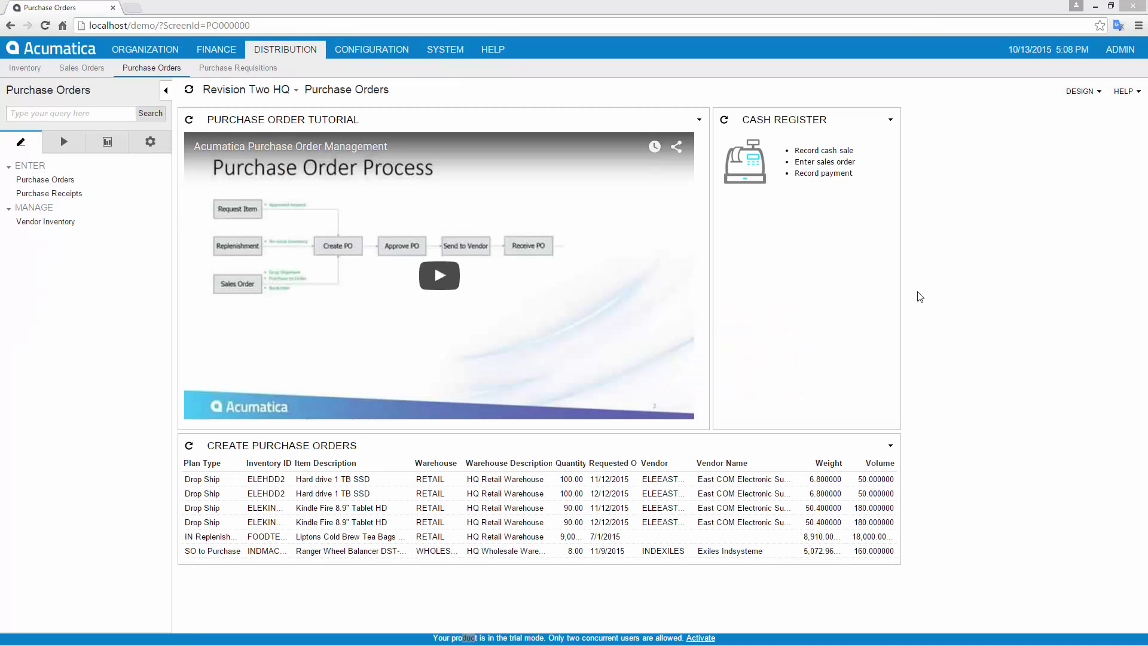
- Switch to the second browser window, sign in as another user and return to the organization dashboards
{"action": "key", "text": "alt+Tab"}
{"action": "left_click", "coordinate": [1052, 343]}
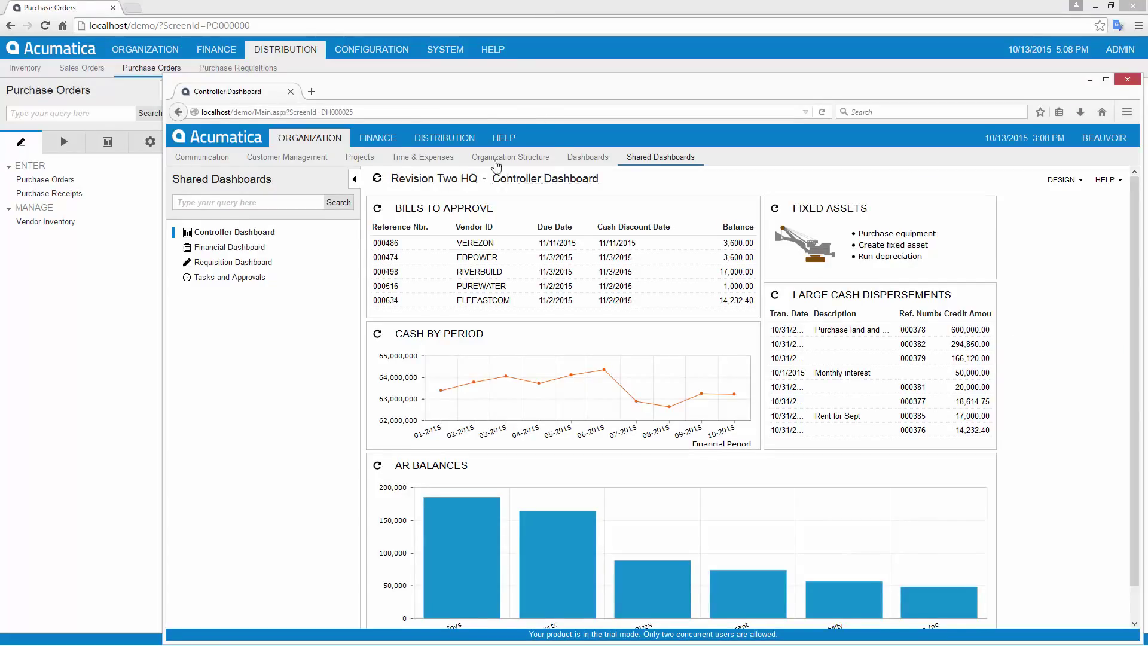
{"action": "left_click", "coordinate": [445, 137]}
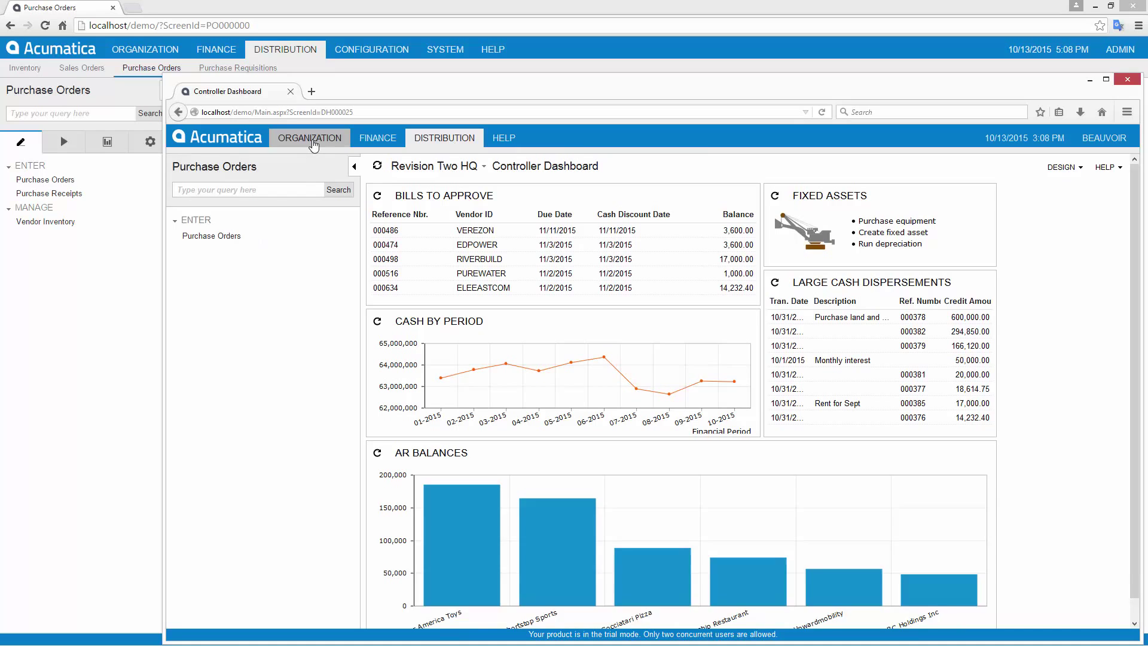
{"action": "left_click", "coordinate": [314, 140]}
- Open Approve Bills for Payment, mark it as a favorite, view the favorites list, then unfavorite it
{"action": "left_click", "coordinate": [439, 208]}
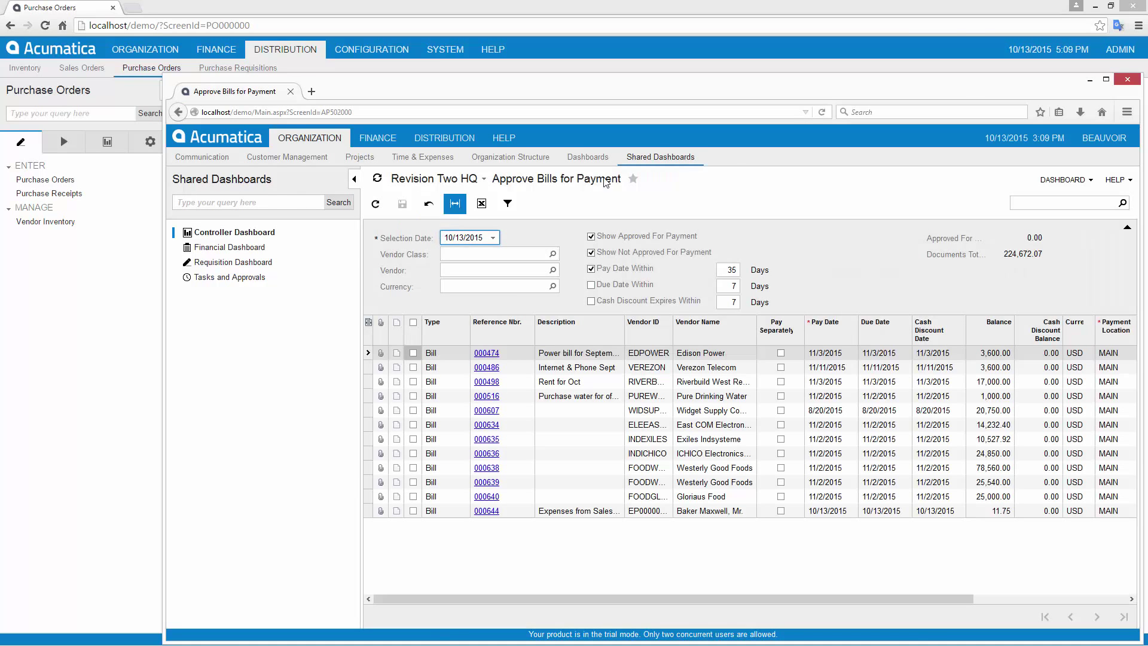
{"action": "left_click", "coordinate": [635, 179]}
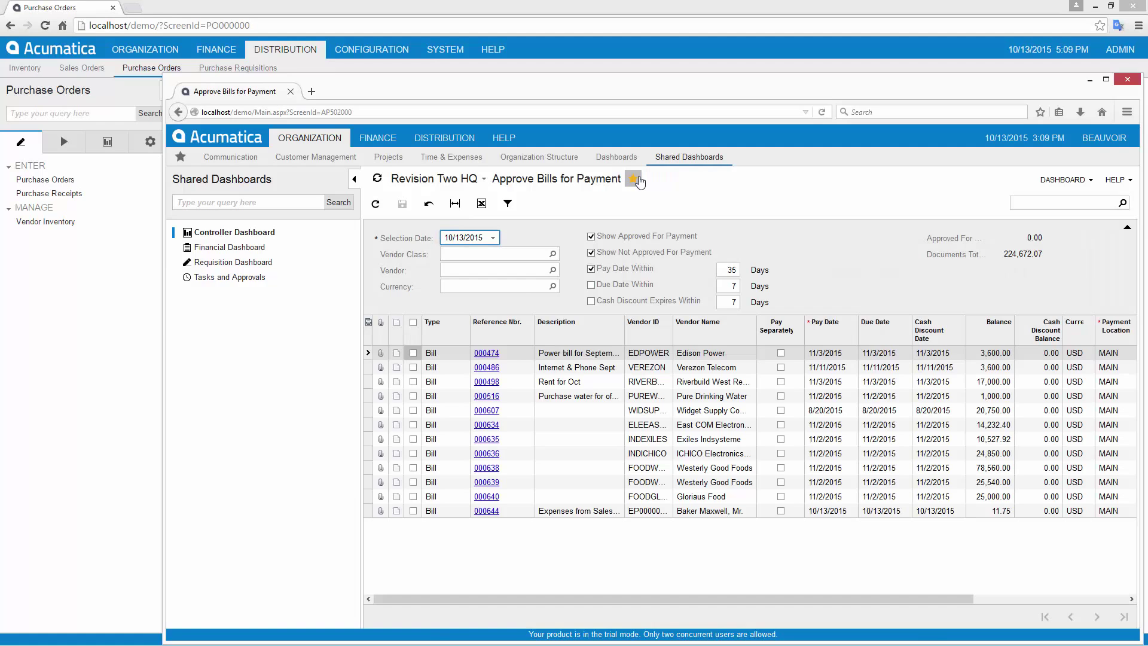
{"action": "left_click", "coordinate": [180, 158]}
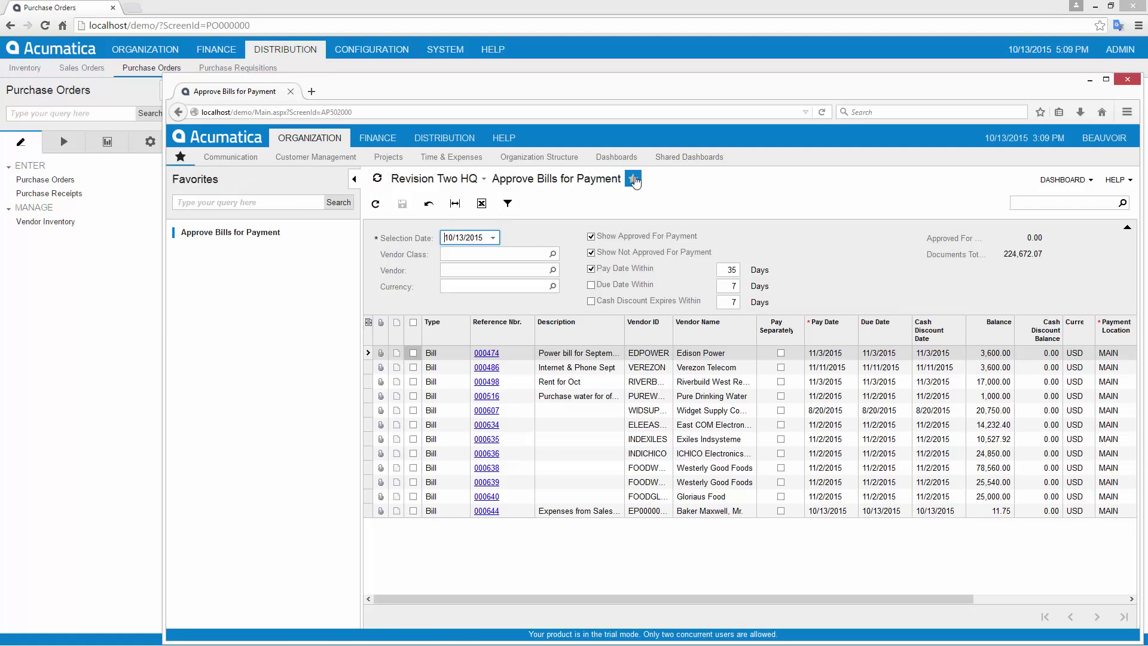
{"action": "left_click", "coordinate": [635, 180]}
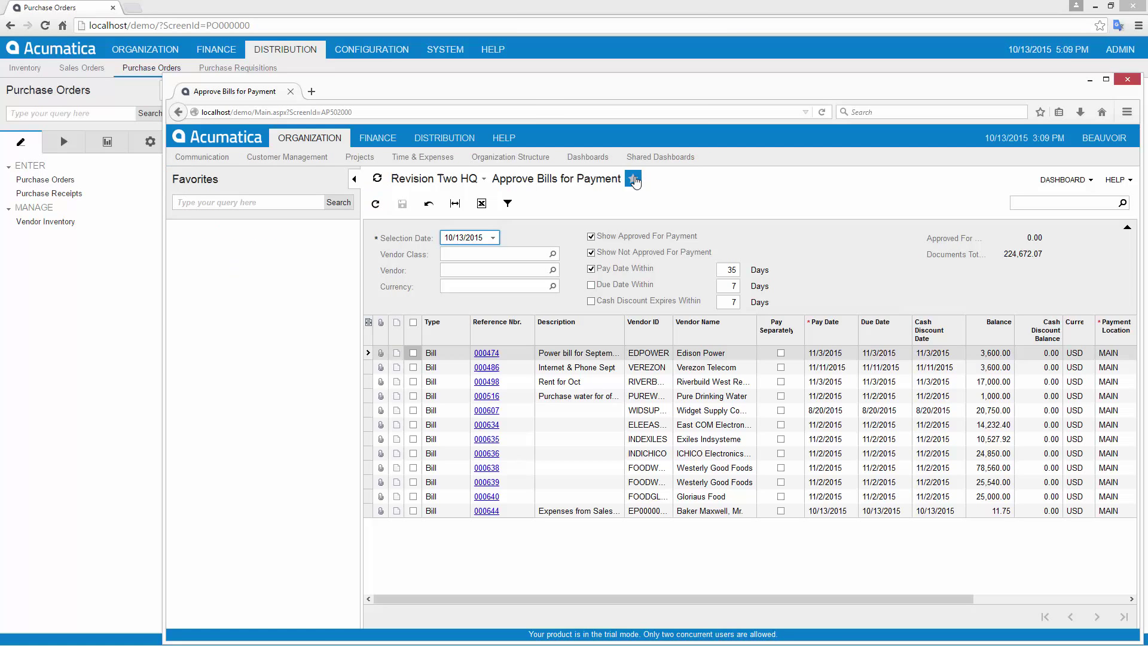
- From the Controller Dashboard open Edison Power's bill 000474 and move the Unit Cost column past Ext. Cost
{"action": "left_click", "coordinate": [176, 111]}
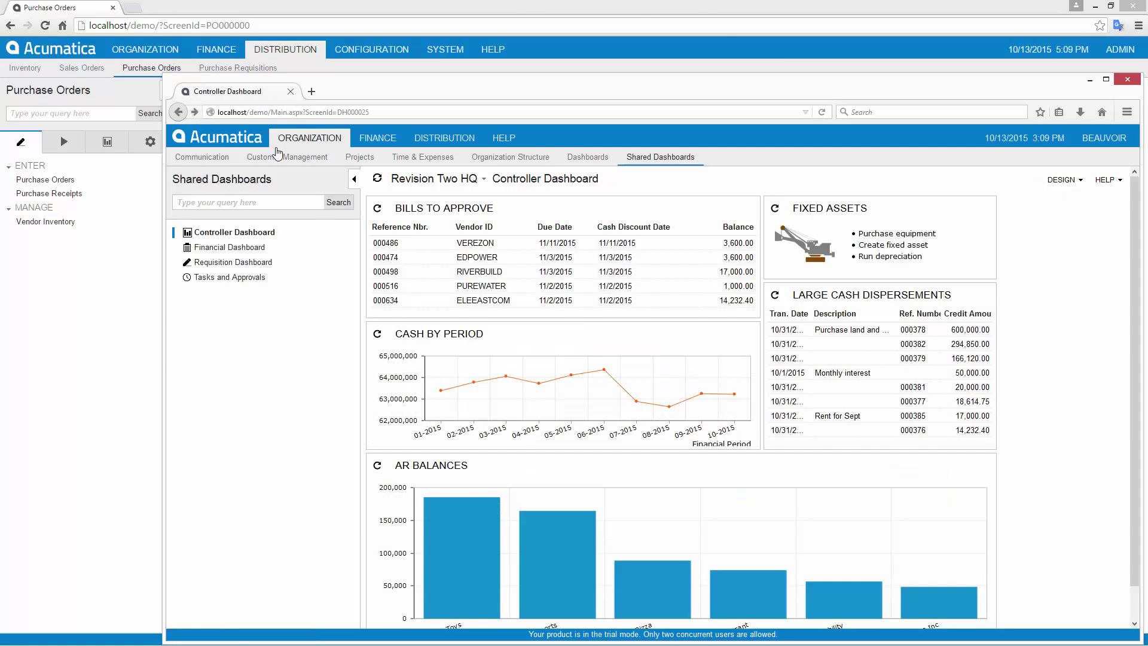
{"action": "left_click", "coordinate": [444, 243]}
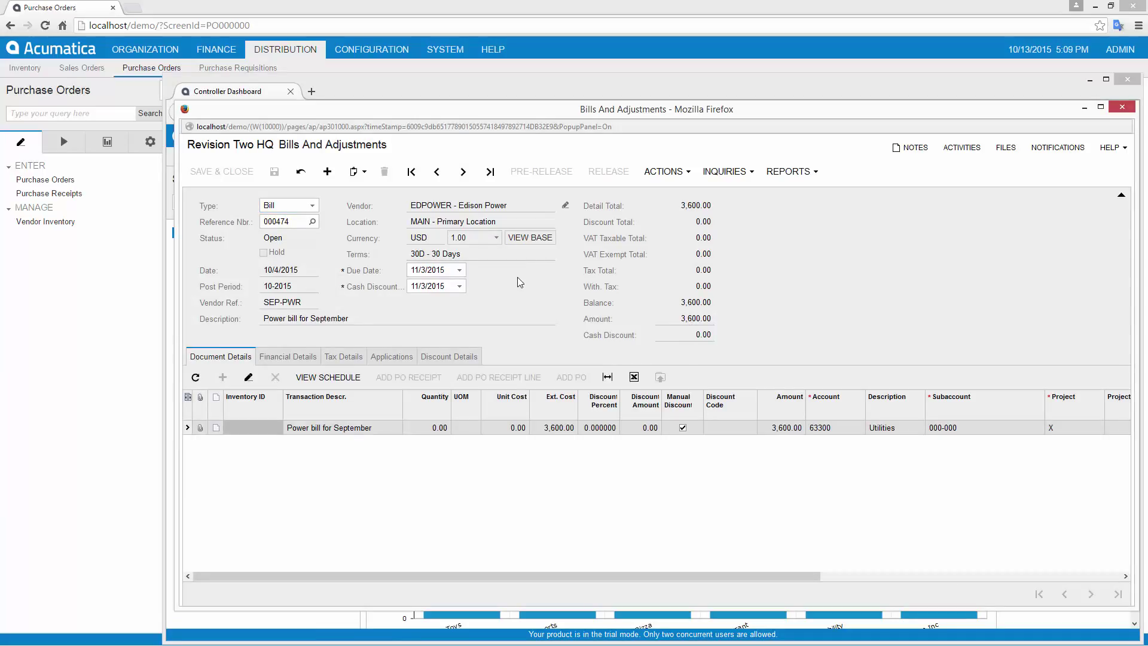
{"action": "mouse_move", "coordinate": [510, 397]}
{"action": "left_mouse_down"}
{"action": "mouse_move", "coordinate": [627, 404]}
{"action": "mouse_move", "coordinate": [486, 401]}
{"action": "left_mouse_up"}
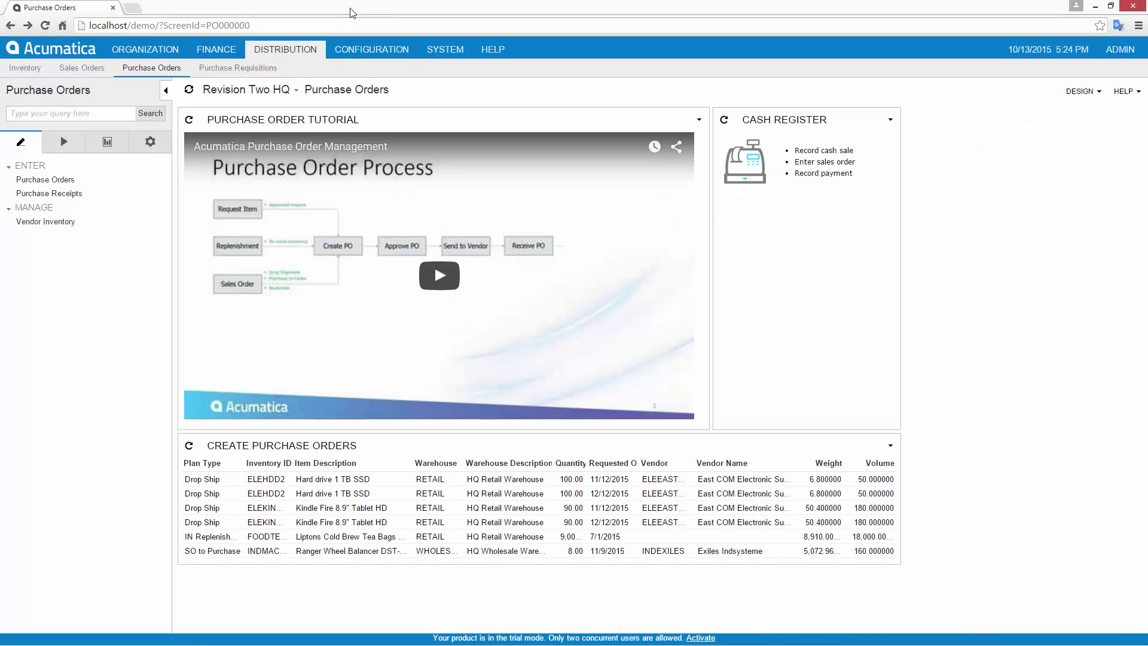
- Open Access Rights By Role under user security and load the FINANCE role
{"action": "left_click", "coordinate": [363, 52]}
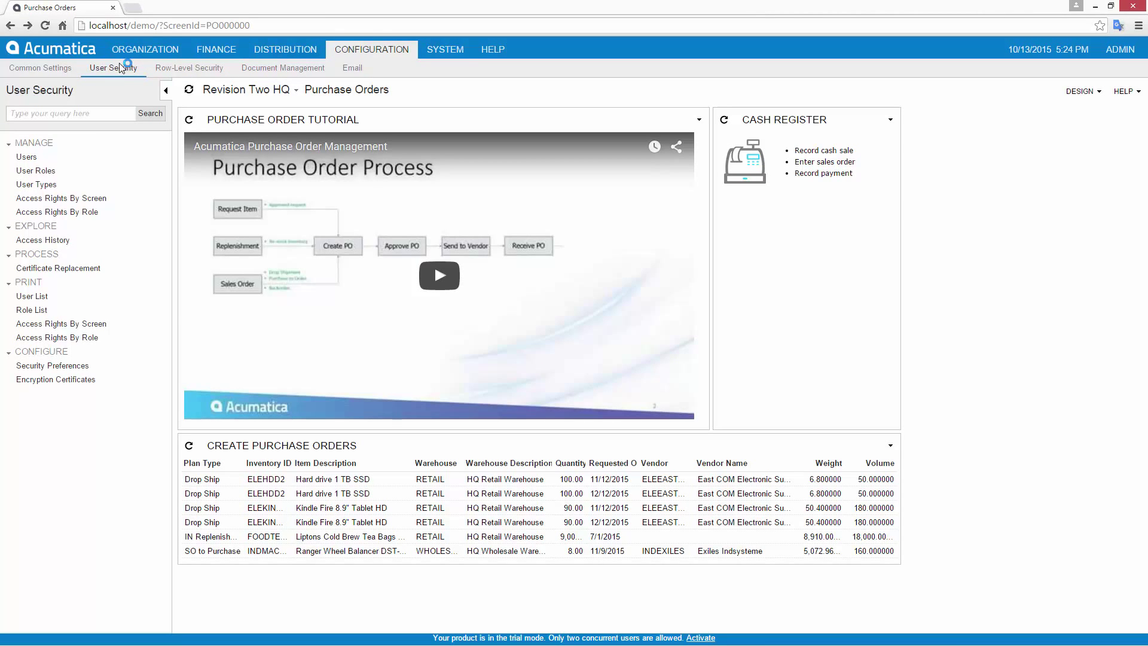
{"action": "left_click", "coordinate": [58, 211]}
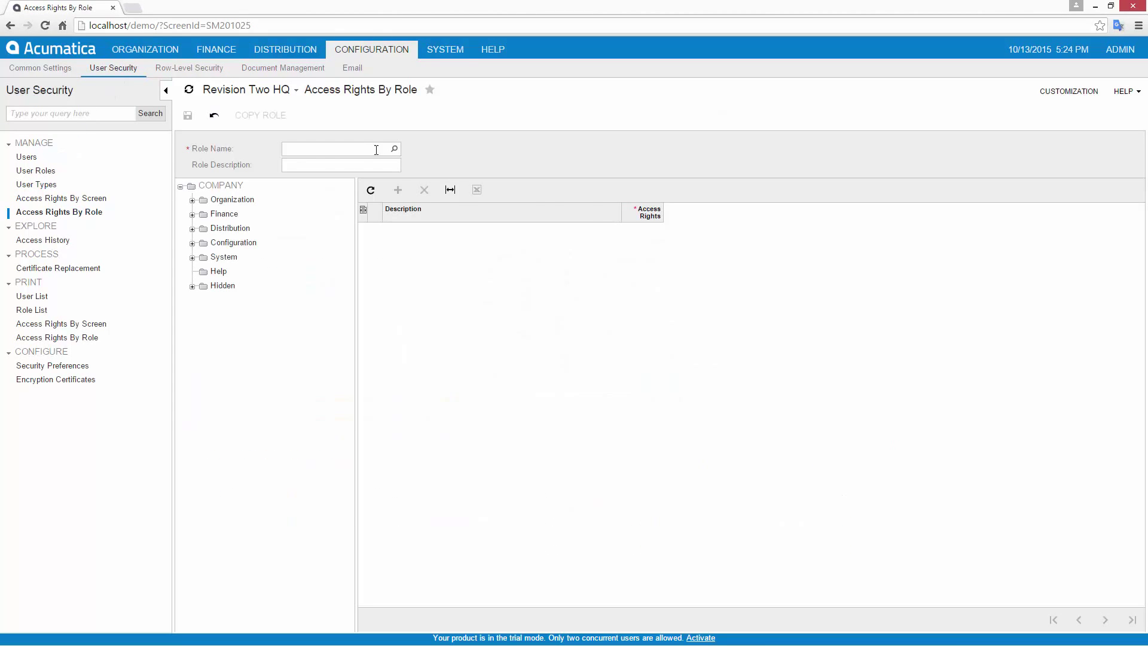
{"action": "left_click", "coordinate": [394, 149]}
{"action": "left_click", "coordinate": [327, 372]}
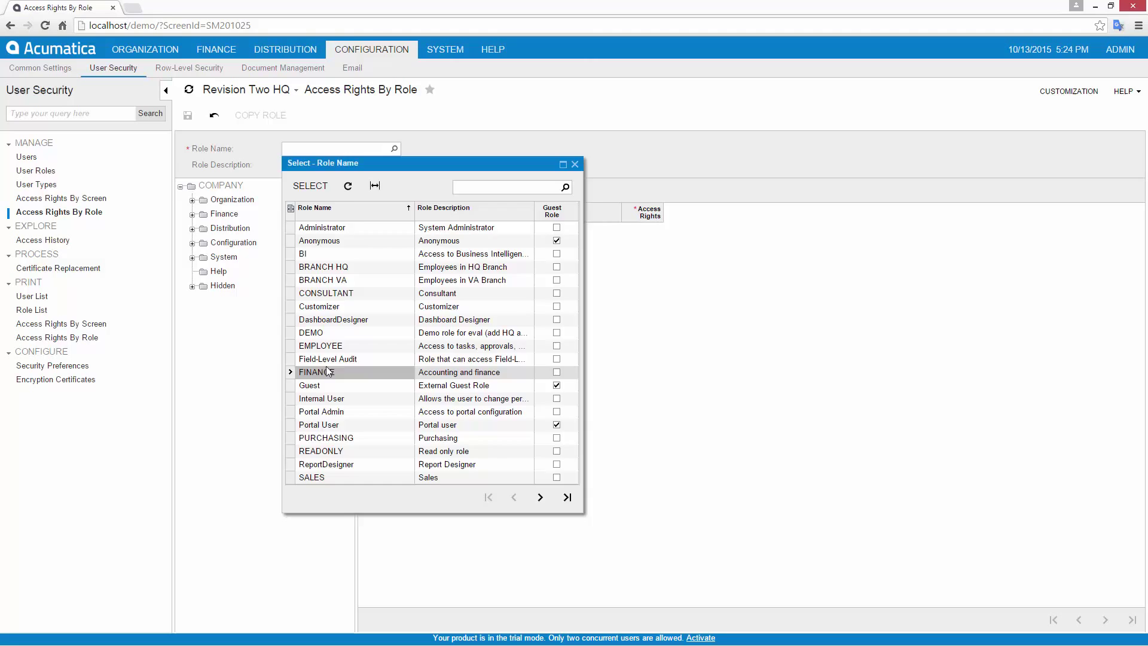
{"action": "double_click", "coordinate": [325, 370]}
- Expand Finance > Accounts Payable > Work Area > Enter > Bills And Adjustments > AP Invoice, set Cash Discount Date to Revoked and save
{"action": "left_click", "coordinate": [192, 215]}
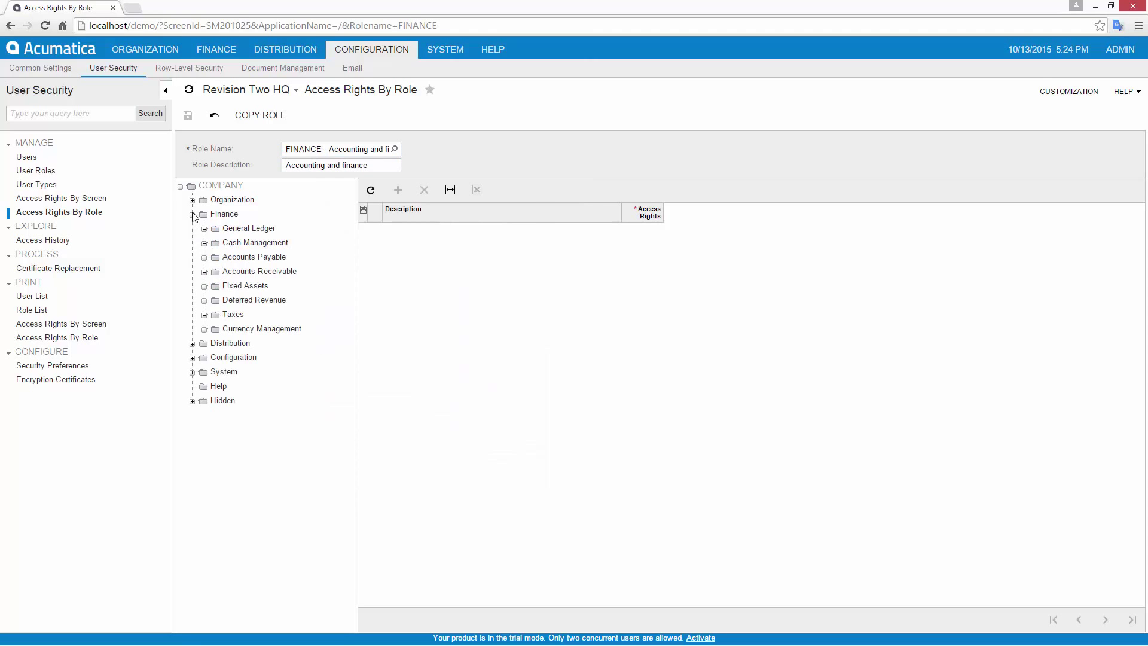
{"action": "left_click", "coordinate": [206, 257]}
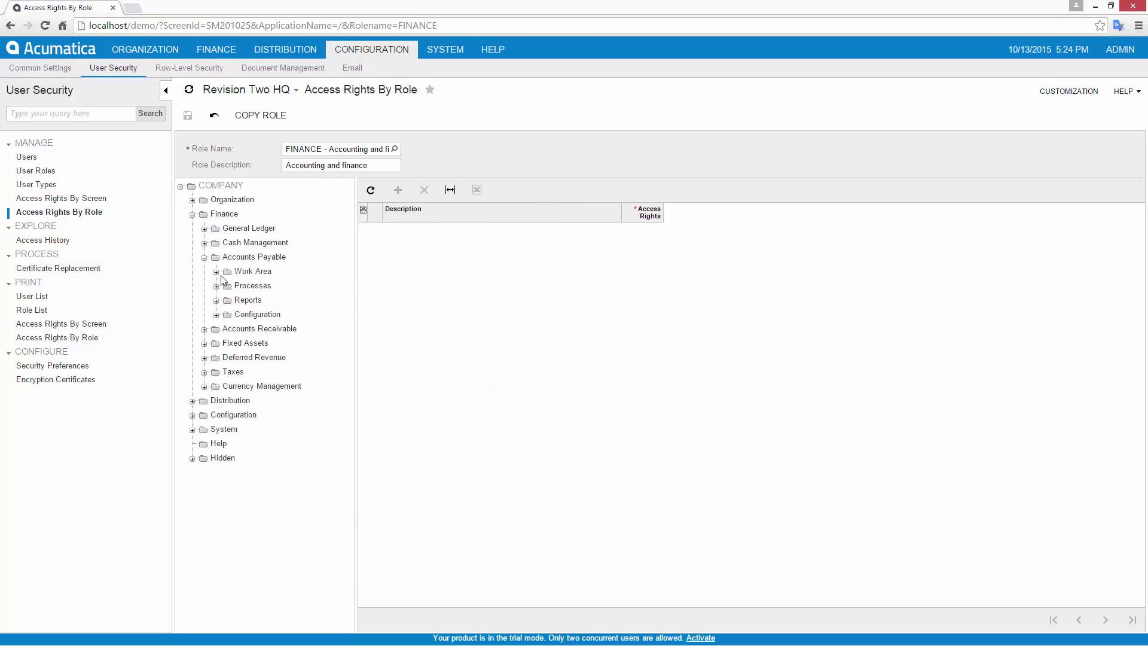
{"action": "left_click", "coordinate": [216, 271]}
{"action": "left_click", "coordinate": [240, 300]}
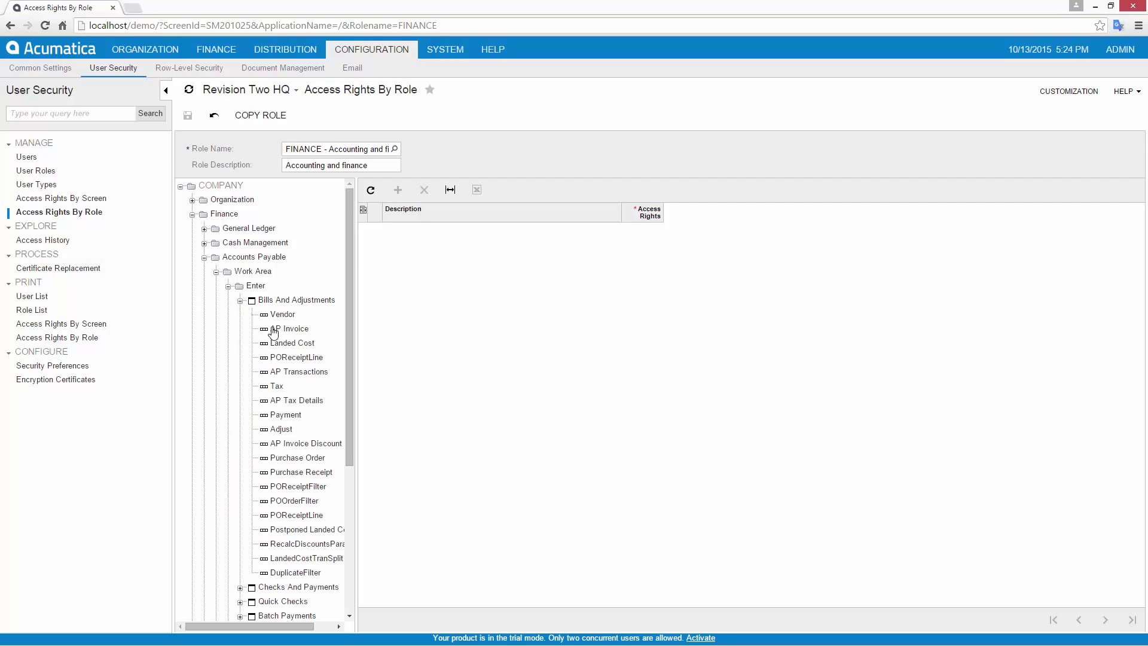
{"action": "left_click", "coordinate": [285, 328]}
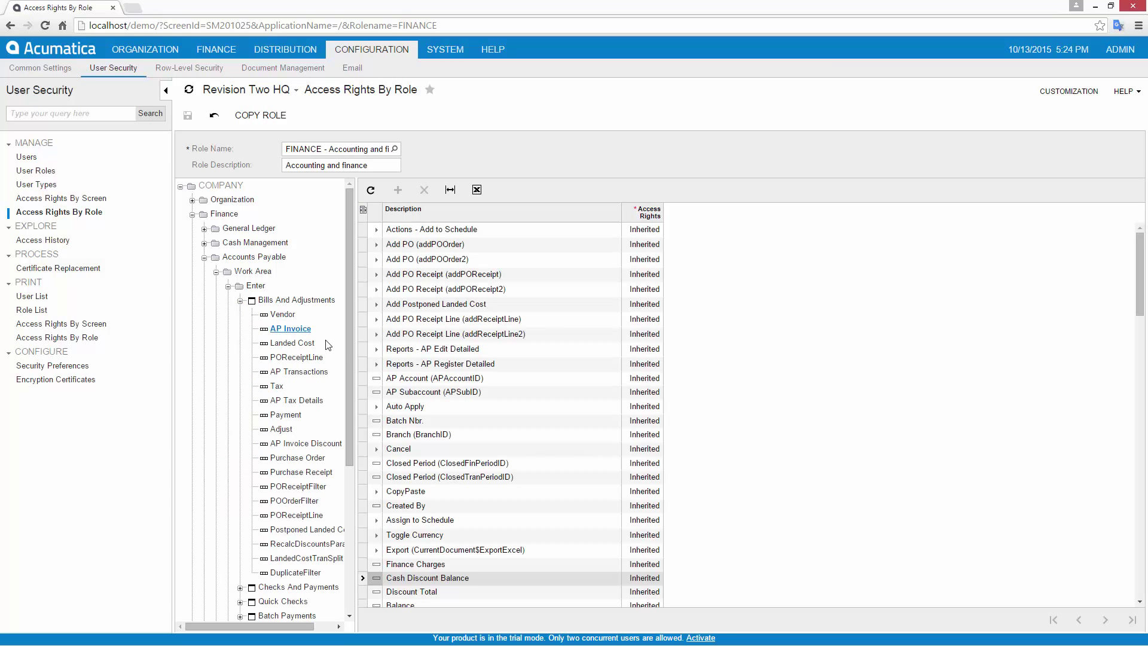
{"action": "scroll", "coordinate": [683, 413], "scroll_direction": "down", "scroll_amount": 2}
{"action": "scroll", "coordinate": [684, 413], "scroll_direction": "down", "scroll_amount": 3}
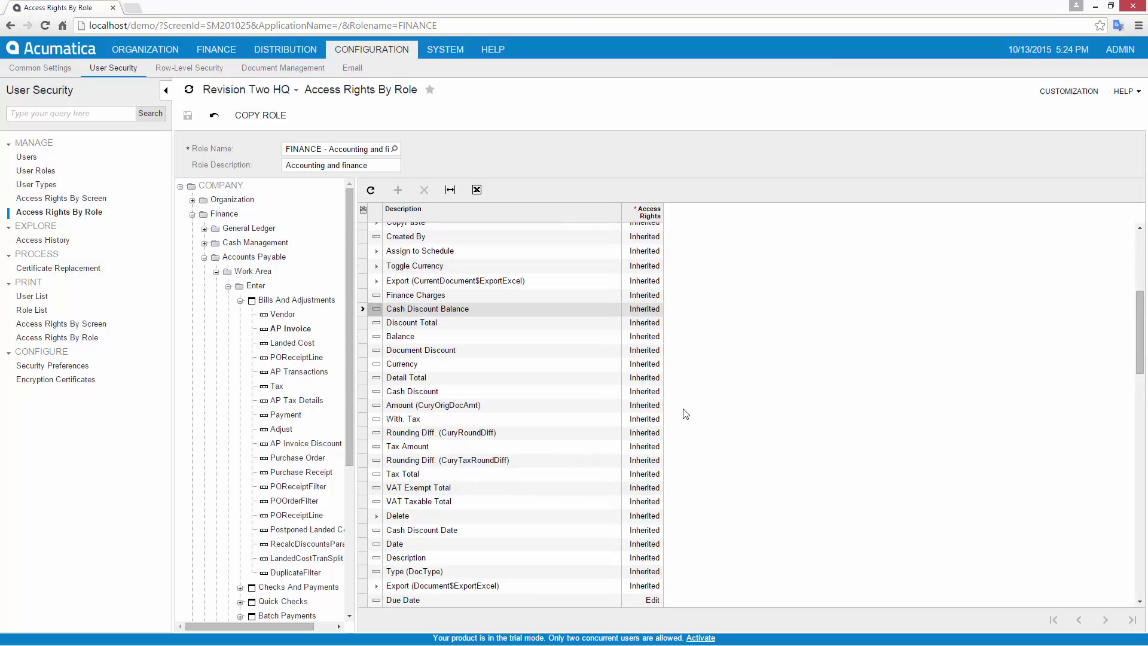
{"action": "scroll", "coordinate": [683, 414], "scroll_direction": "down", "scroll_amount": 4}
{"action": "scroll", "coordinate": [684, 414], "scroll_direction": "down", "scroll_amount": 1}
{"action": "left_click", "coordinate": [638, 412]}
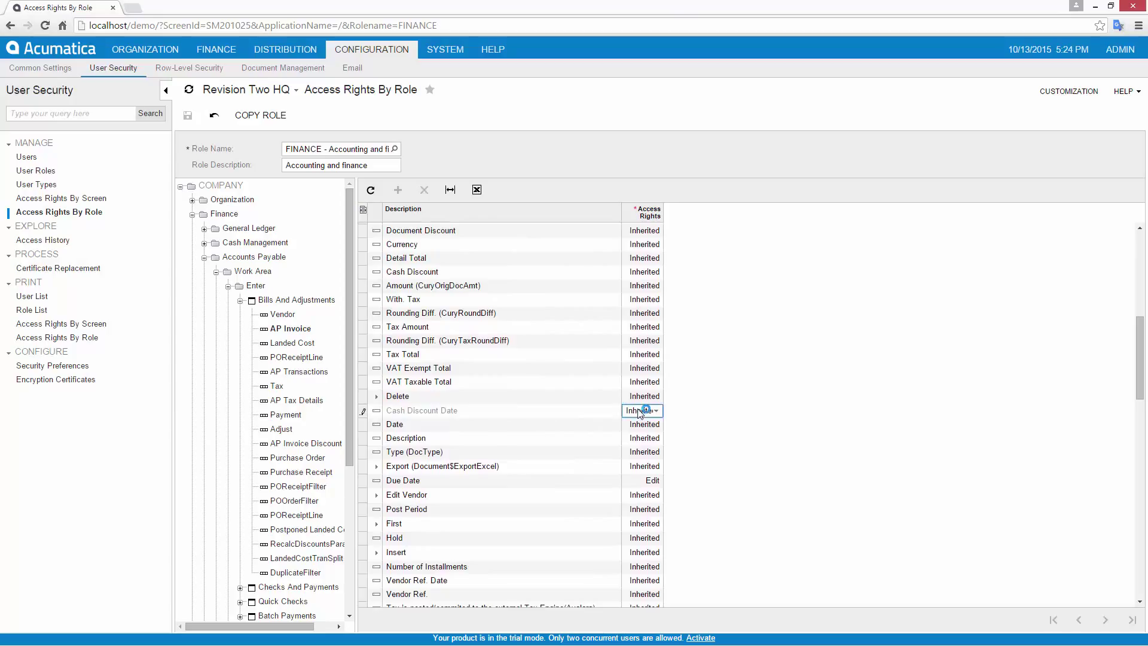
{"action": "left_click", "coordinate": [657, 435]}
{"action": "left_click", "coordinate": [186, 117]}
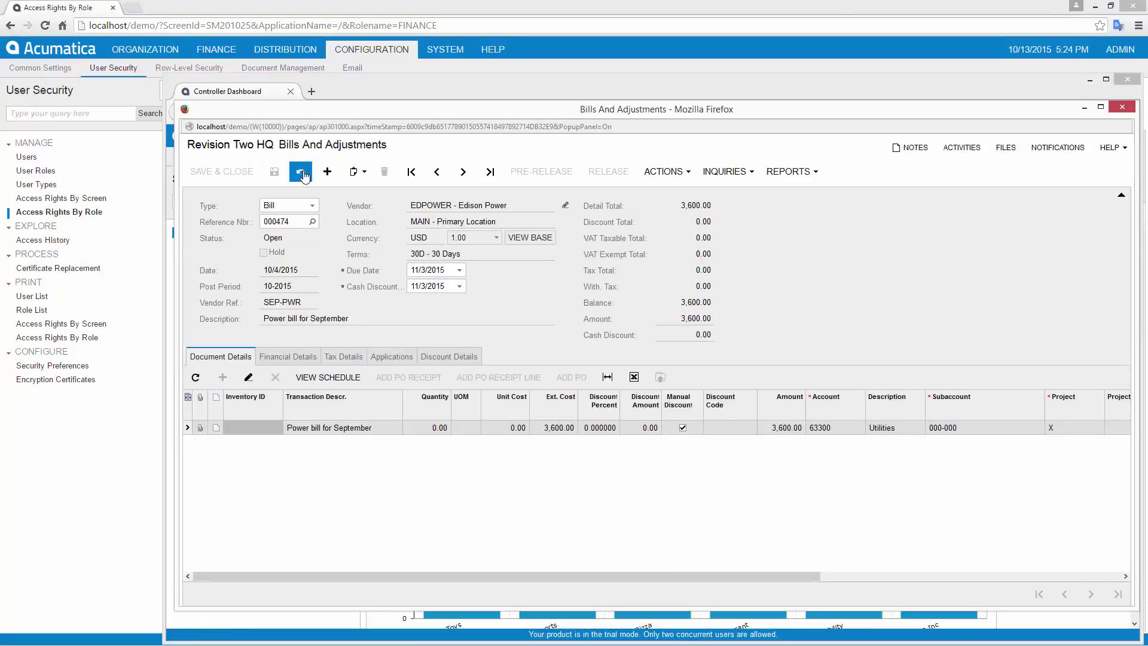
{"action": "left_click", "coordinate": [300, 172]}
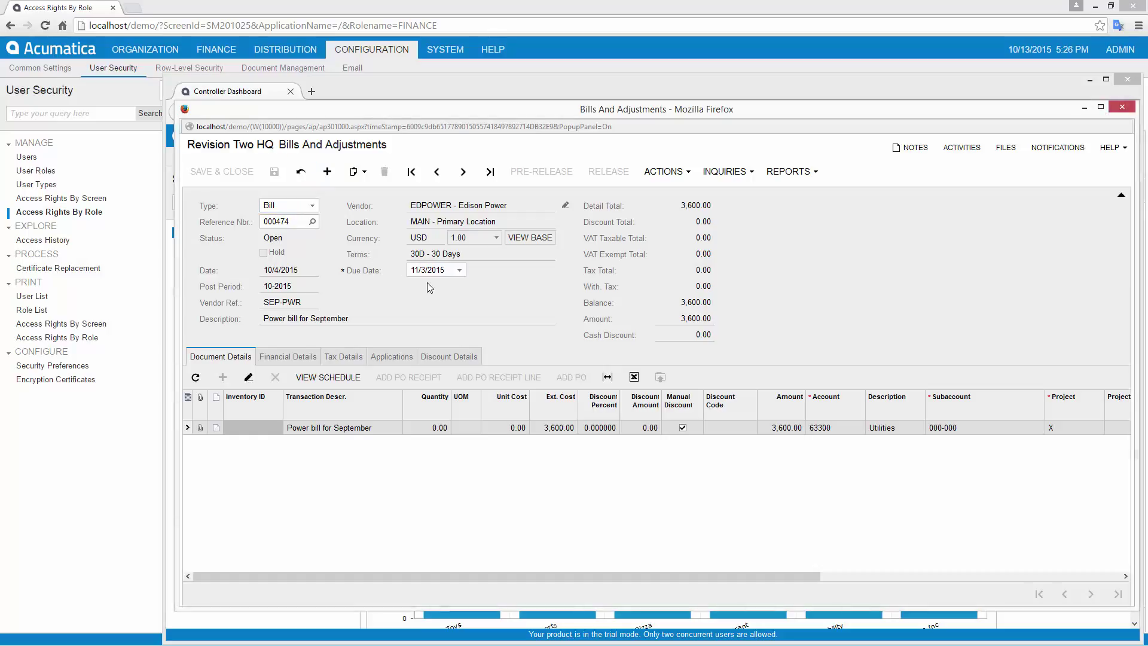
{"action": "left_click", "coordinate": [246, 15]}
{"action": "left_click", "coordinate": [27, 159]}
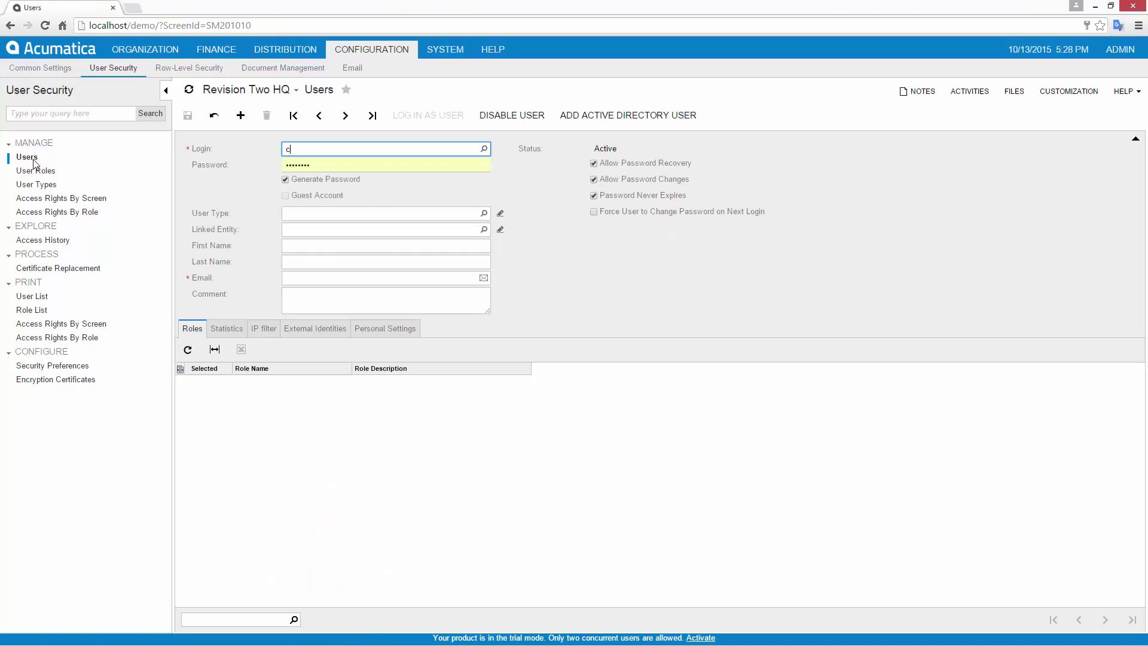
{"action": "type", "text": "consultant"}
- Create user Joe Consultant with User Type Consultant, first name, last name and email, and save
{"action": "key", "text": "Tab"}
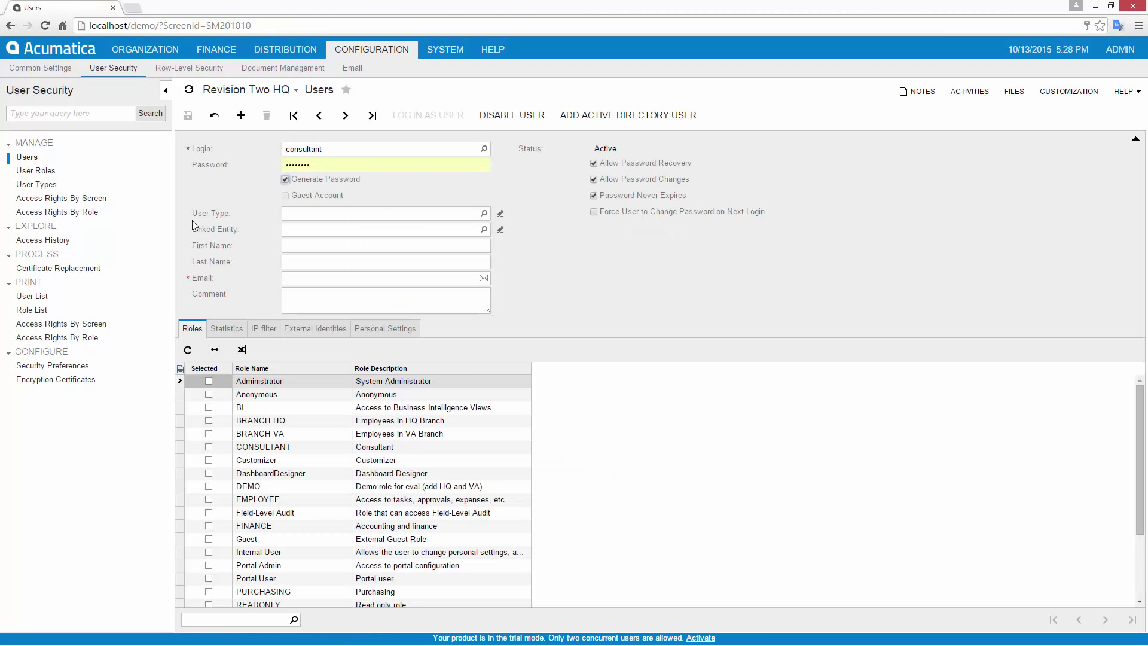
{"action": "left_click", "coordinate": [484, 213]}
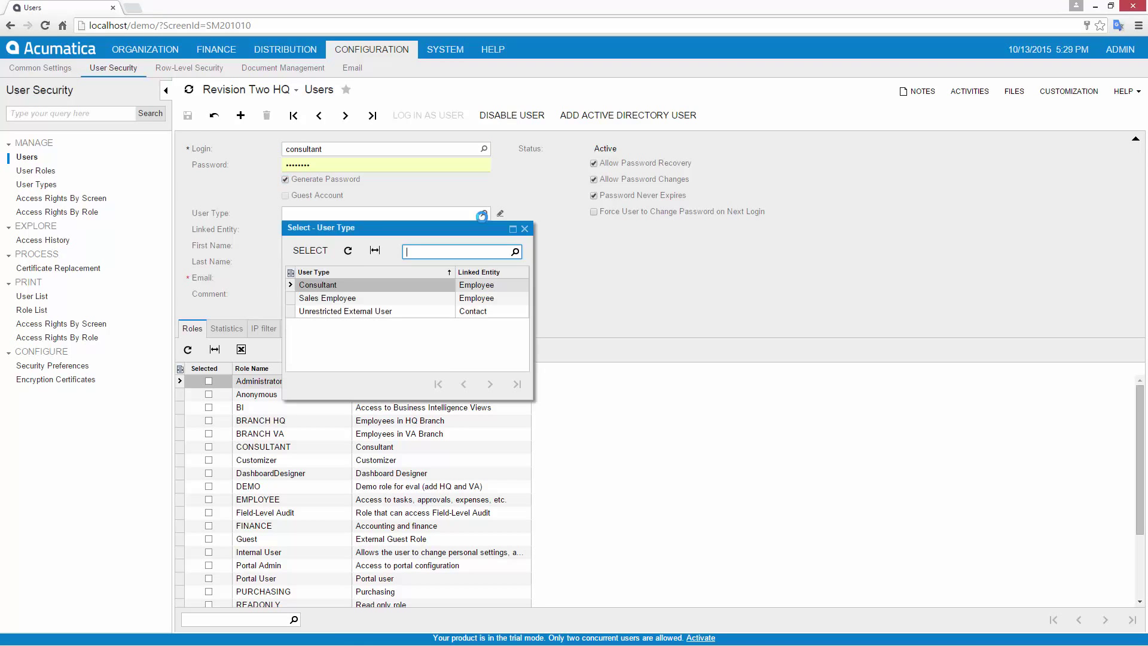
{"action": "double_click", "coordinate": [339, 285]}
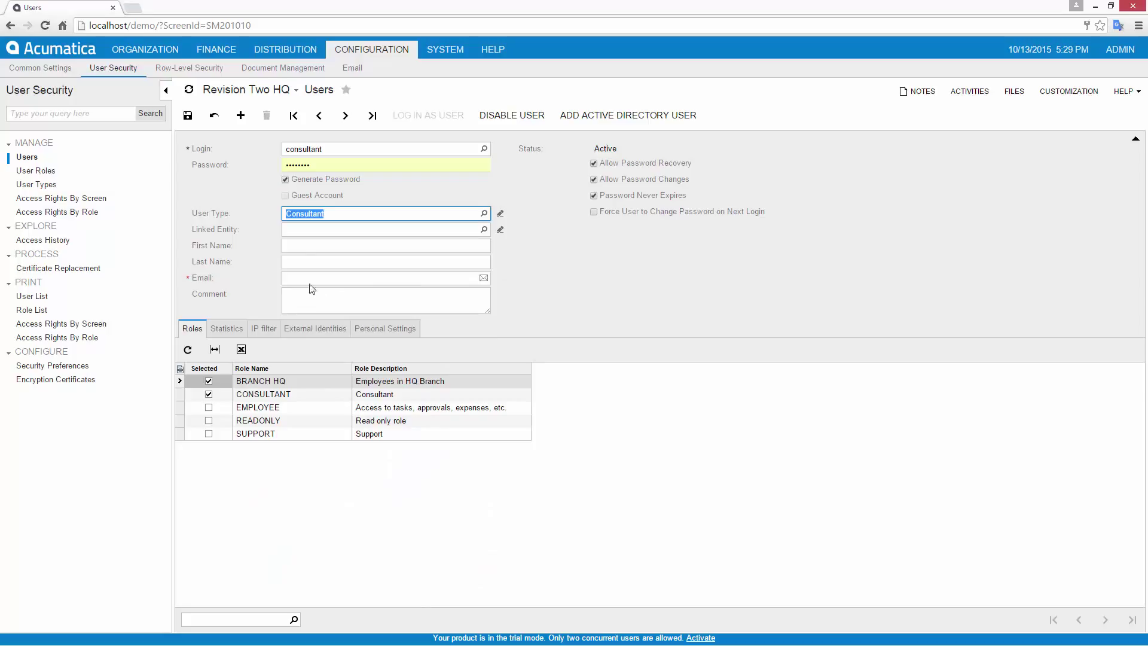
{"action": "left_click", "coordinate": [298, 244]}
{"action": "type", "text": "Joe"}
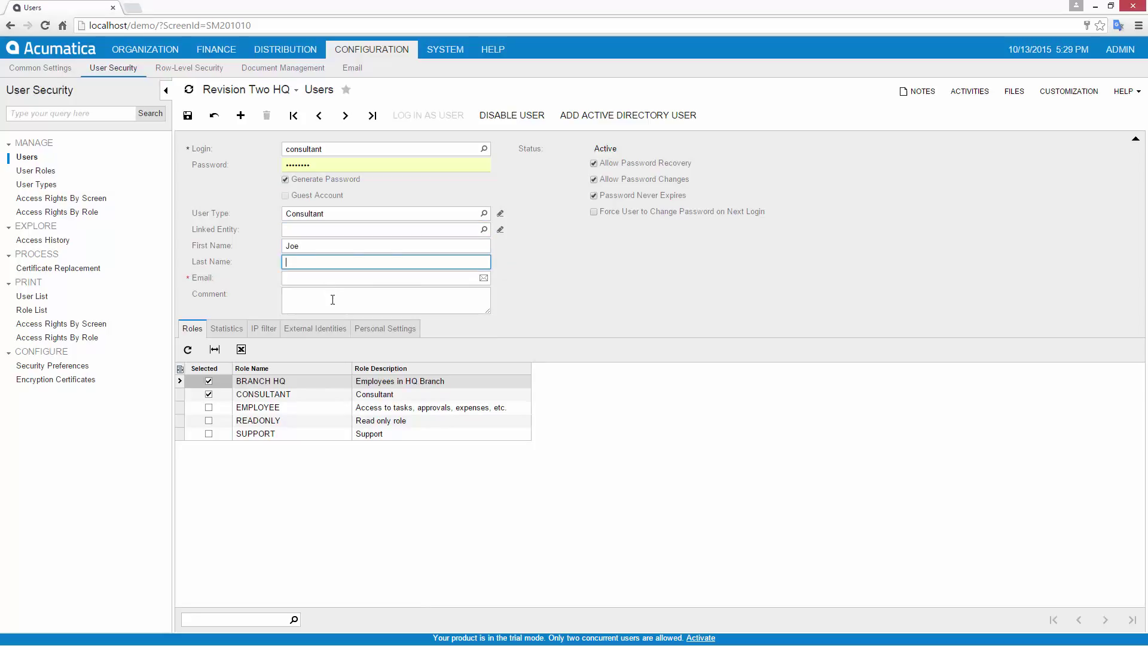
{"action": "type", "text": "Consultant"}
{"action": "key", "text": "Tab"}
{"action": "key", "text": "Tab"}
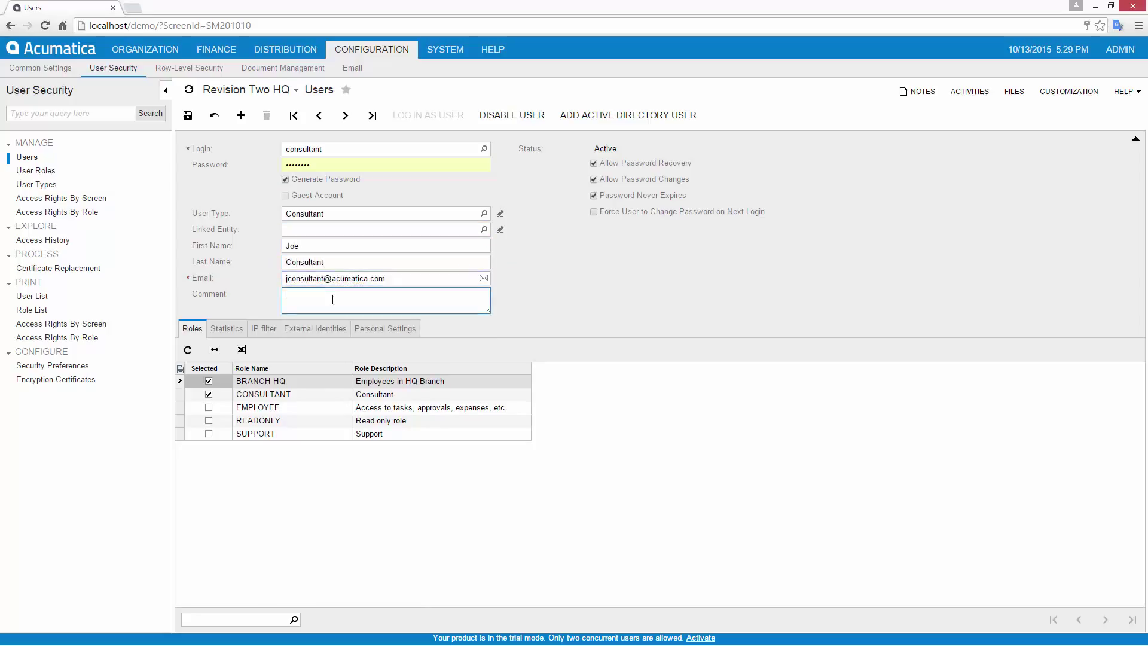
{"action": "left_click", "coordinate": [187, 117]}
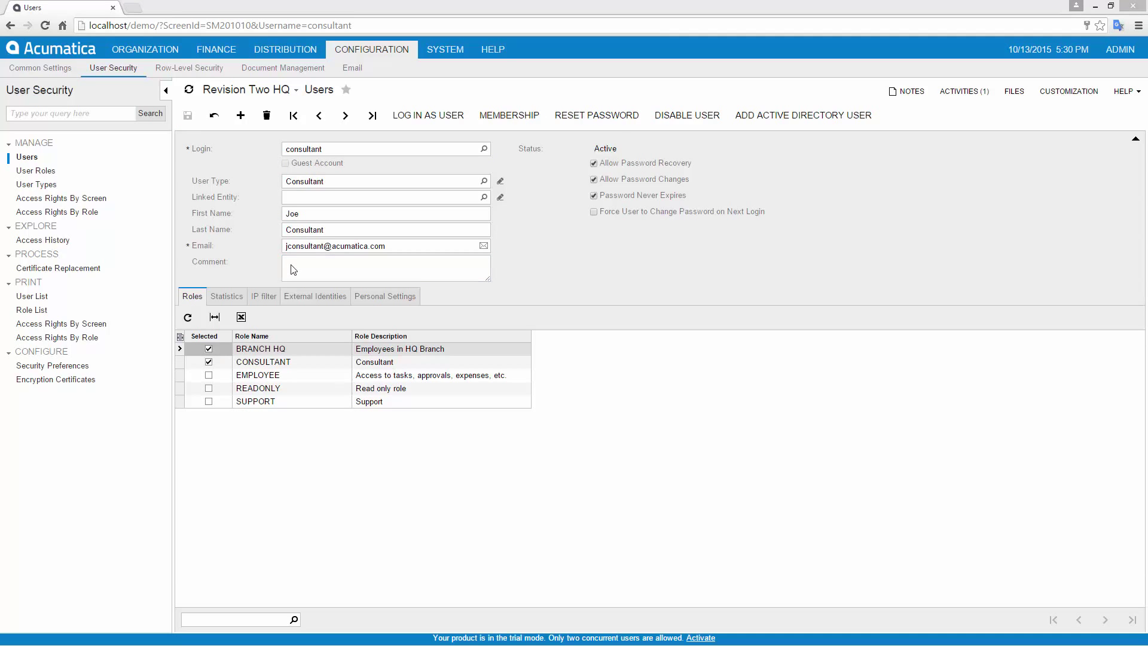
- Review Security Preferences, then filter Access History to Access Screen operations
{"action": "left_click", "coordinate": [71, 366]}
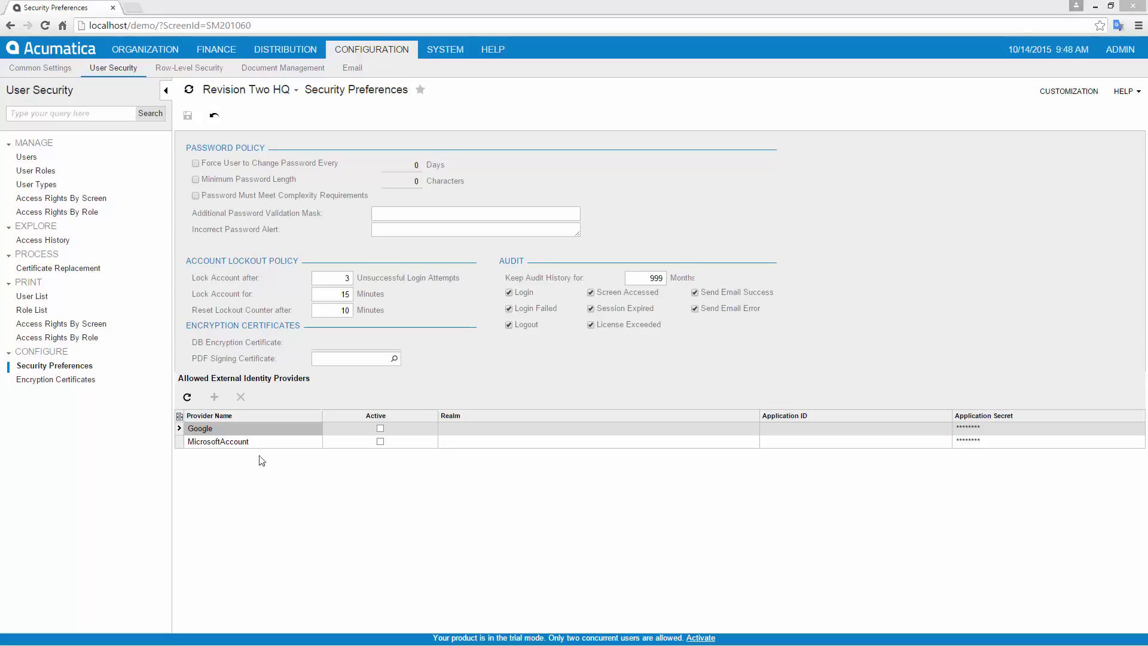
{"action": "left_click", "coordinate": [55, 241]}
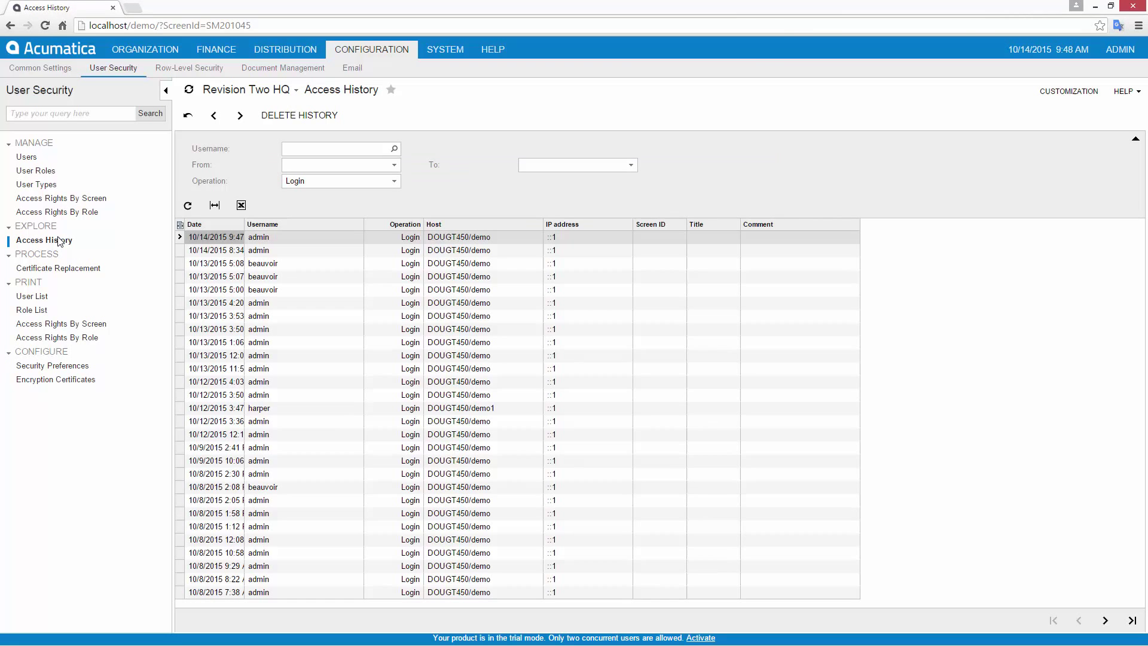
{"action": "left_click", "coordinate": [391, 182]}
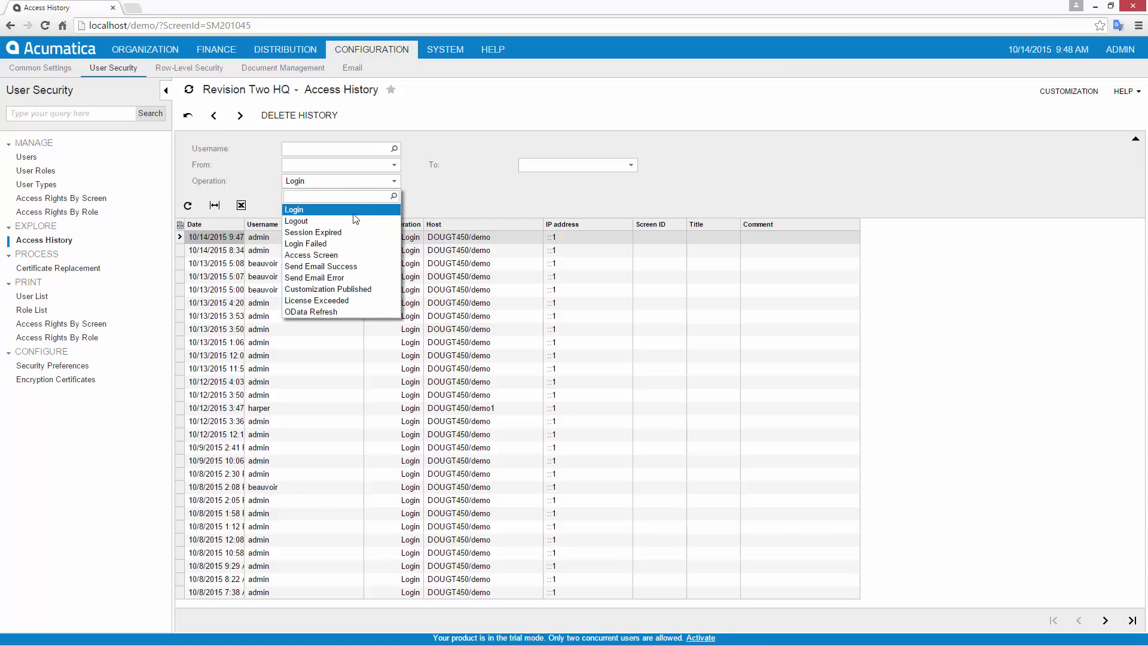
{"action": "left_click", "coordinate": [336, 255]}
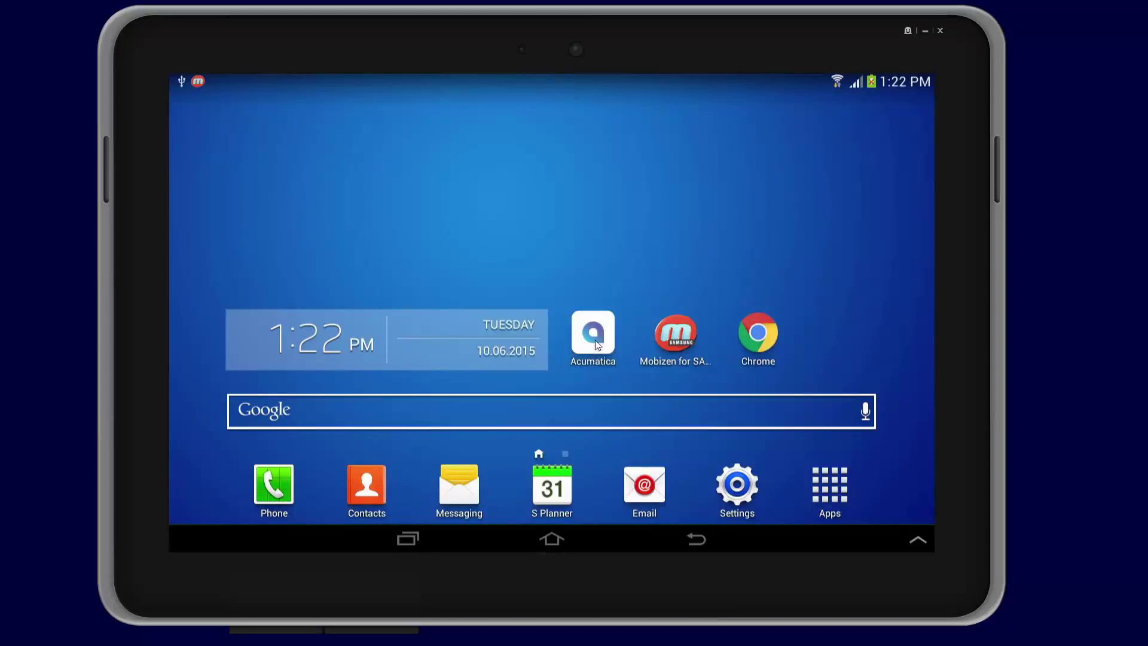
- Launch the Acumatica tablet app, sign in, and start a new claim from Expense Claims
{"action": "left_click", "coordinate": [592, 341]}
{"action": "left_click", "coordinate": [559, 273]}
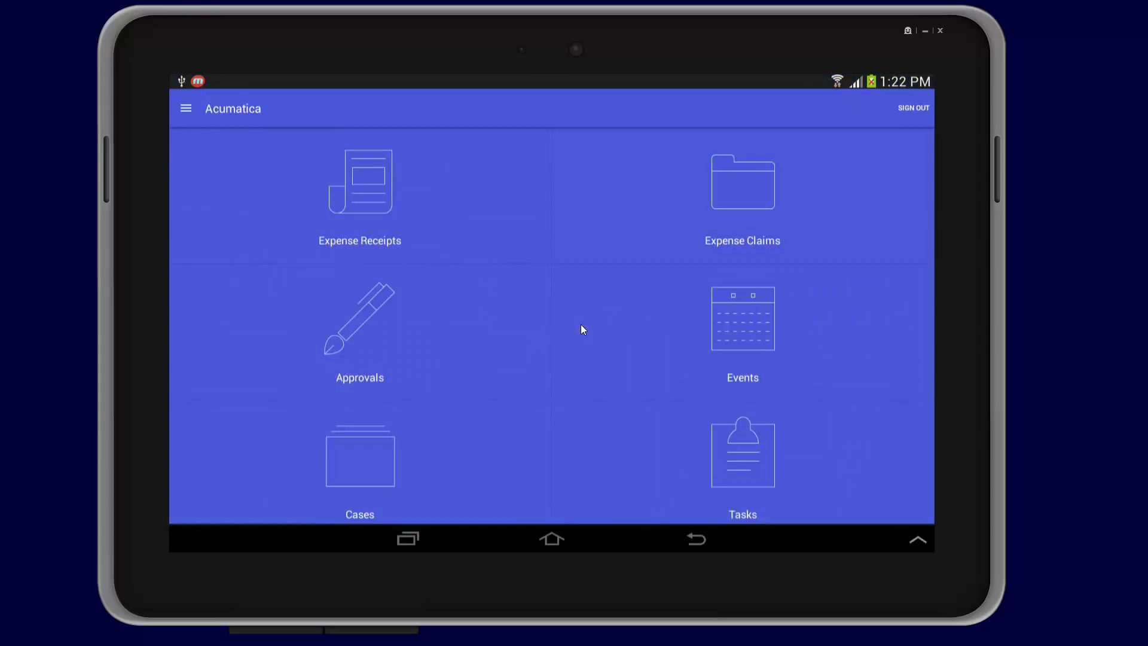
{"action": "left_click", "coordinate": [751, 174]}
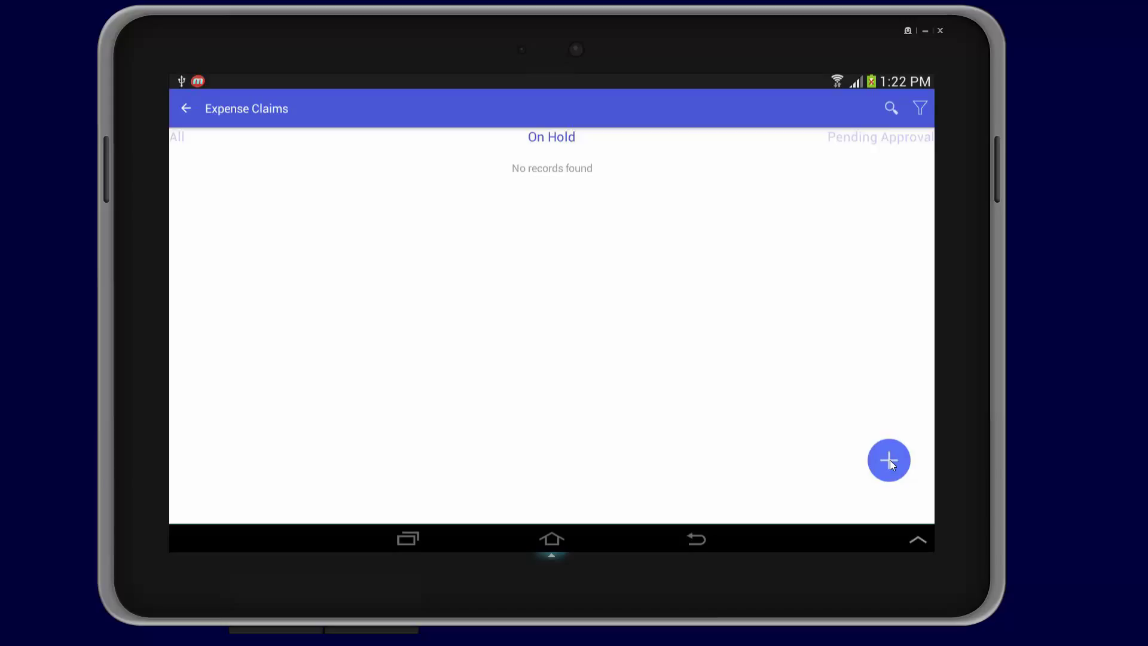
{"action": "left_click", "coordinate": [889, 460]}
- Fill the rental car gas claim with Car and vehicle charges, 11.75 and a receipt photo, save it and submit EX000013
{"action": "left_click", "coordinate": [431, 336]}
{"action": "type", "text": "Expenses from Sales Demo"}
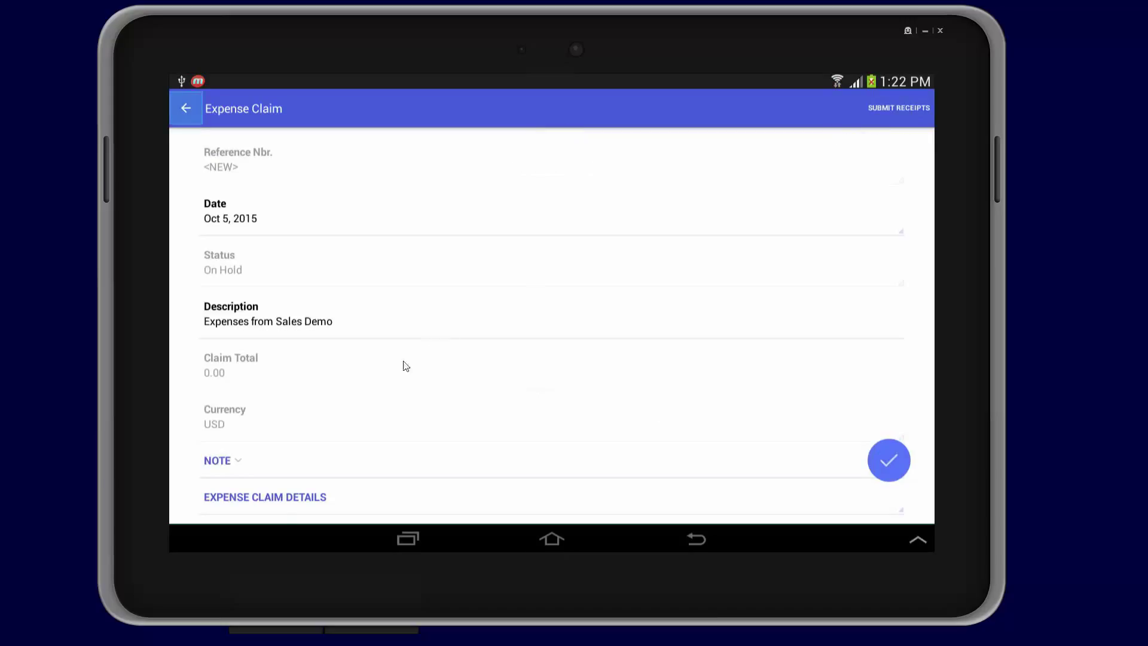
{"action": "left_click", "coordinate": [269, 501]}
{"action": "type", "text": "Gas for rental car"}
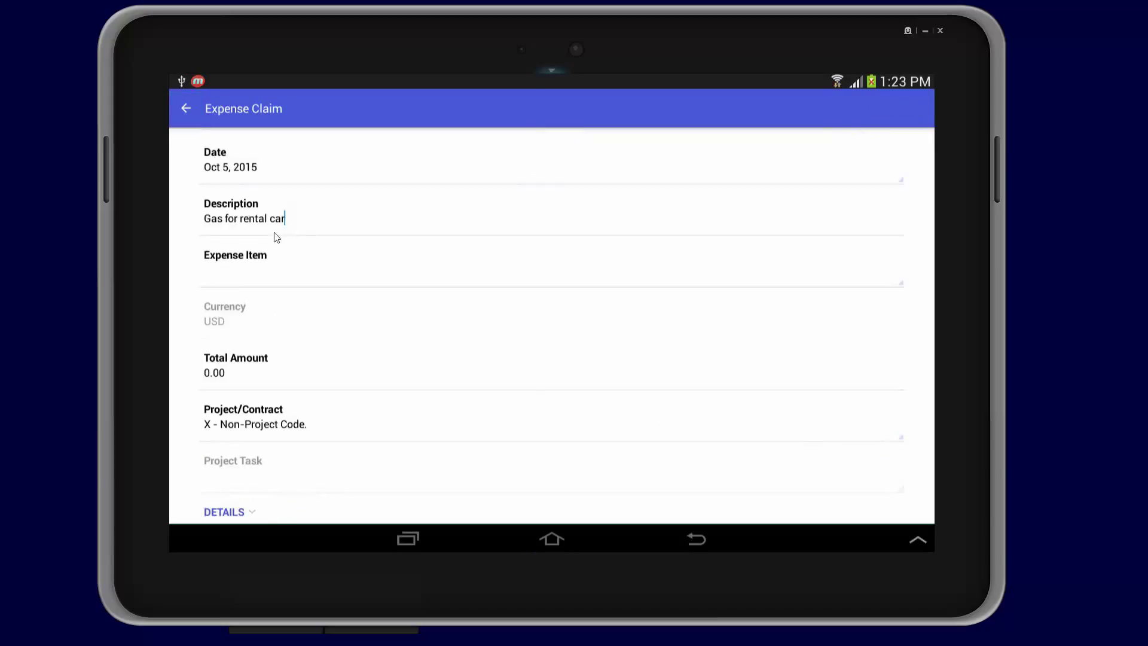
{"action": "left_click", "coordinate": [234, 284]}
{"action": "left_click", "coordinate": [415, 320]}
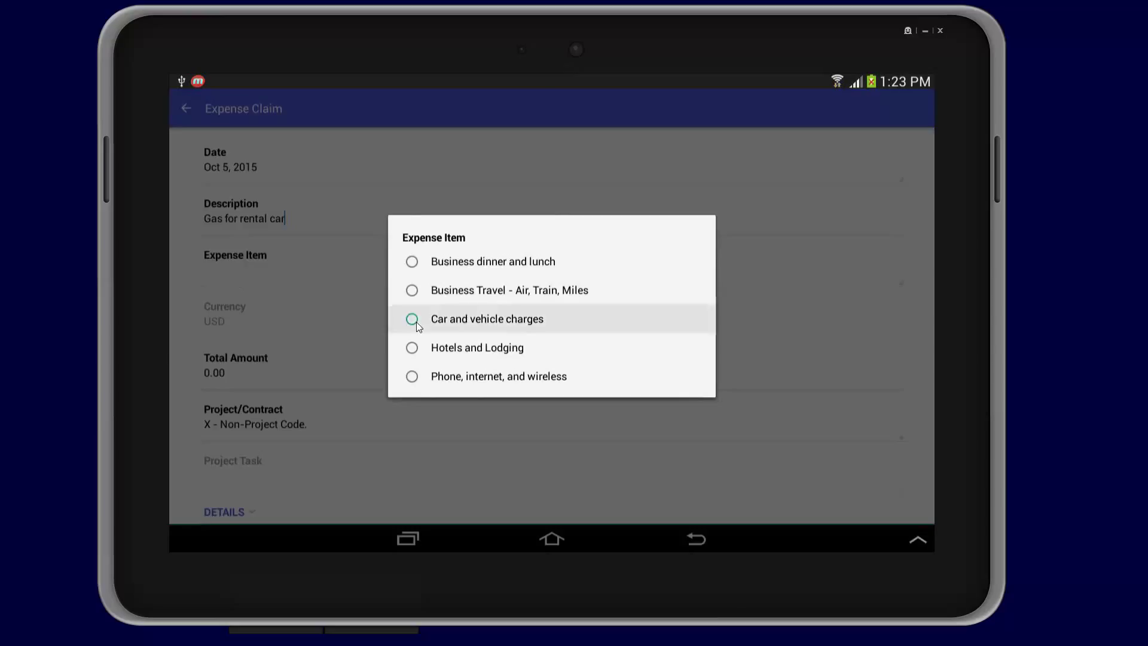
{"action": "left_click", "coordinate": [216, 373]}
{"action": "type", "text": "11.75"}
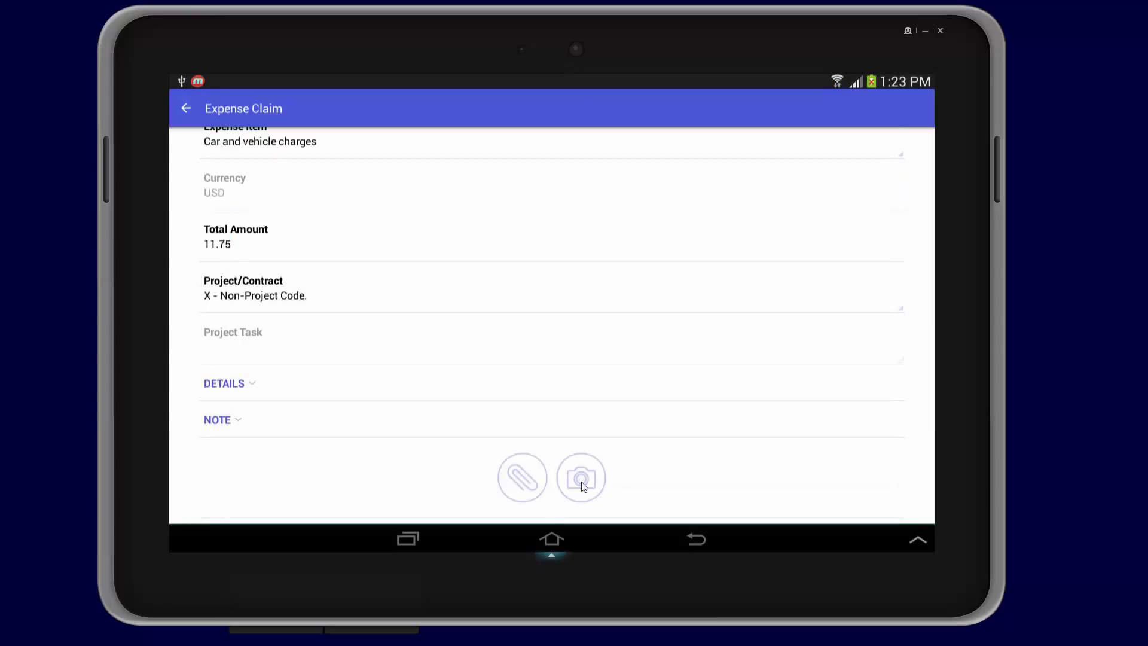
{"action": "left_click", "coordinate": [592, 488]}
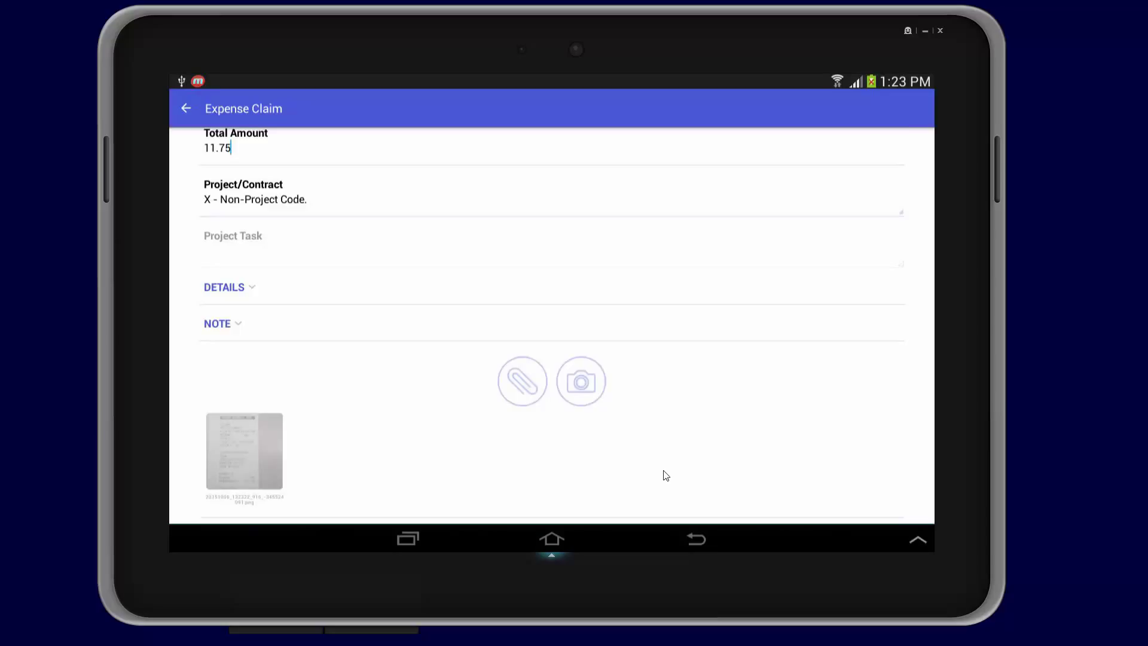
{"action": "left_click", "coordinate": [185, 109]}
{"action": "left_click", "coordinate": [199, 173]}
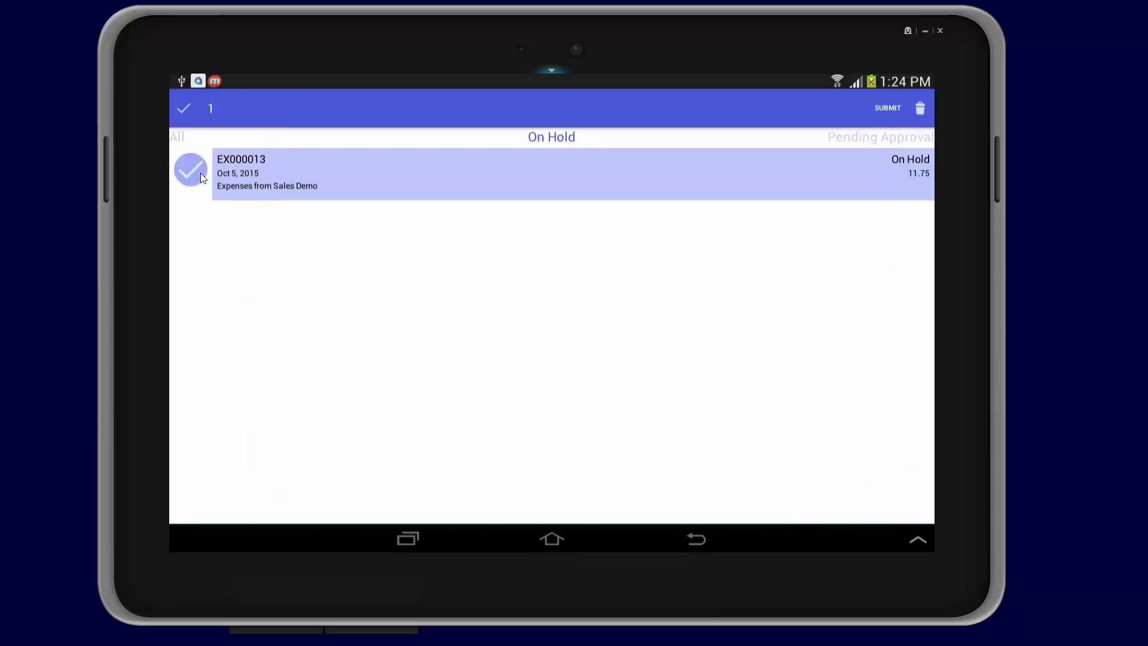
{"action": "left_click", "coordinate": [882, 107]}
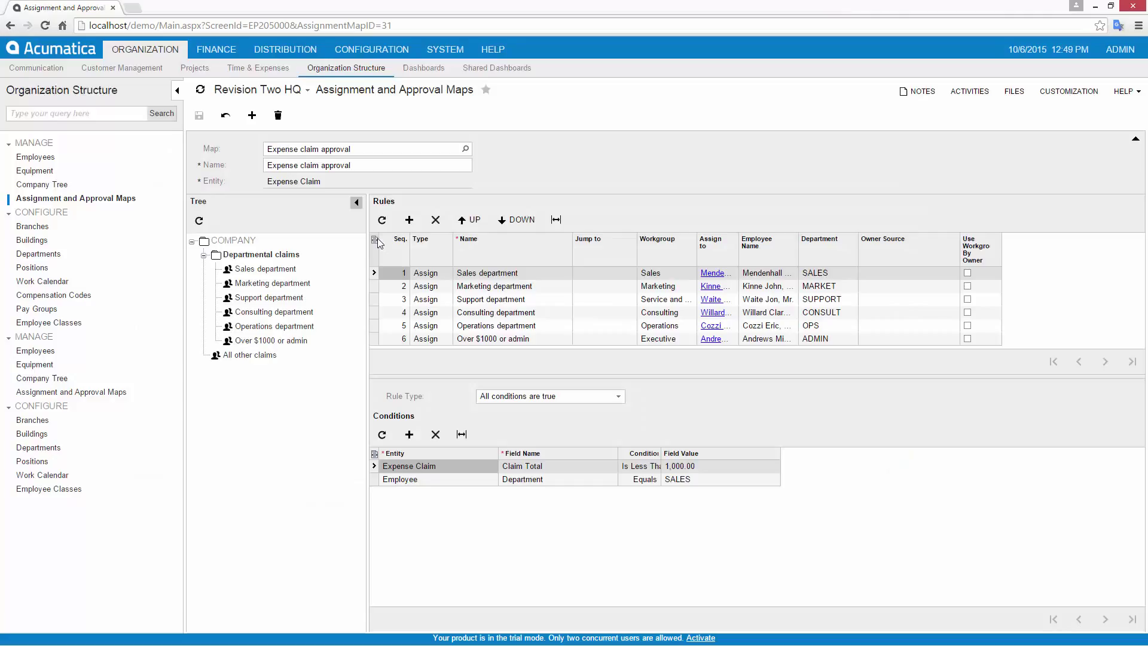
- Review the conditions of the Sales, Marketing, next department and Over $1000 or admin approval rules
{"action": "left_click", "coordinate": [492, 275]}
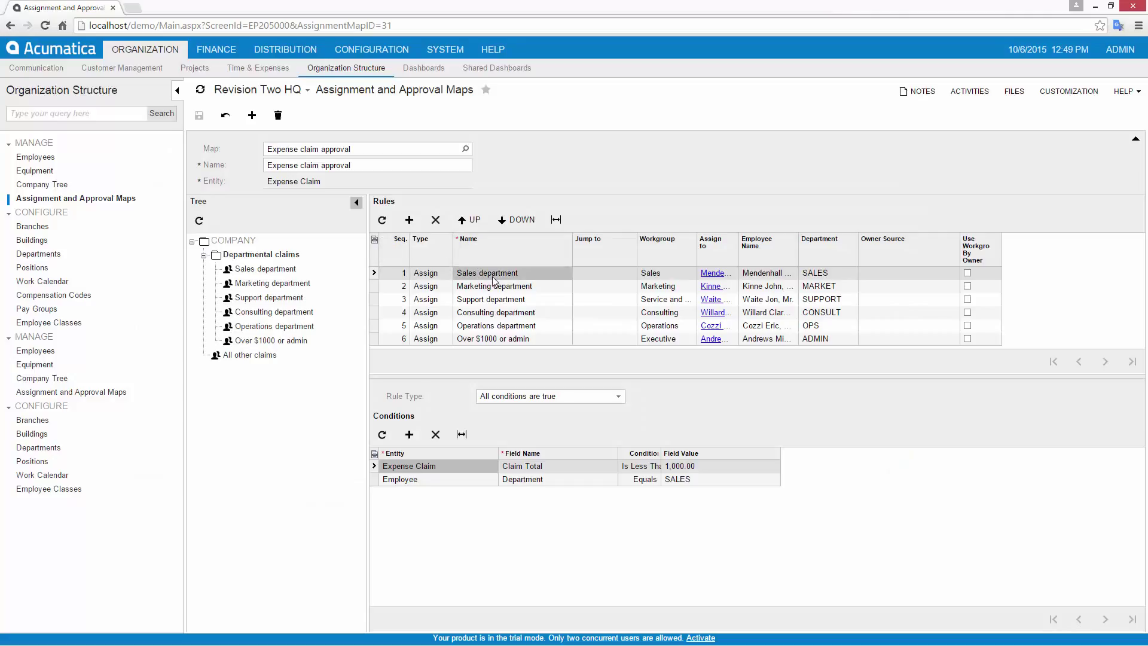
{"action": "left_click", "coordinate": [493, 287]}
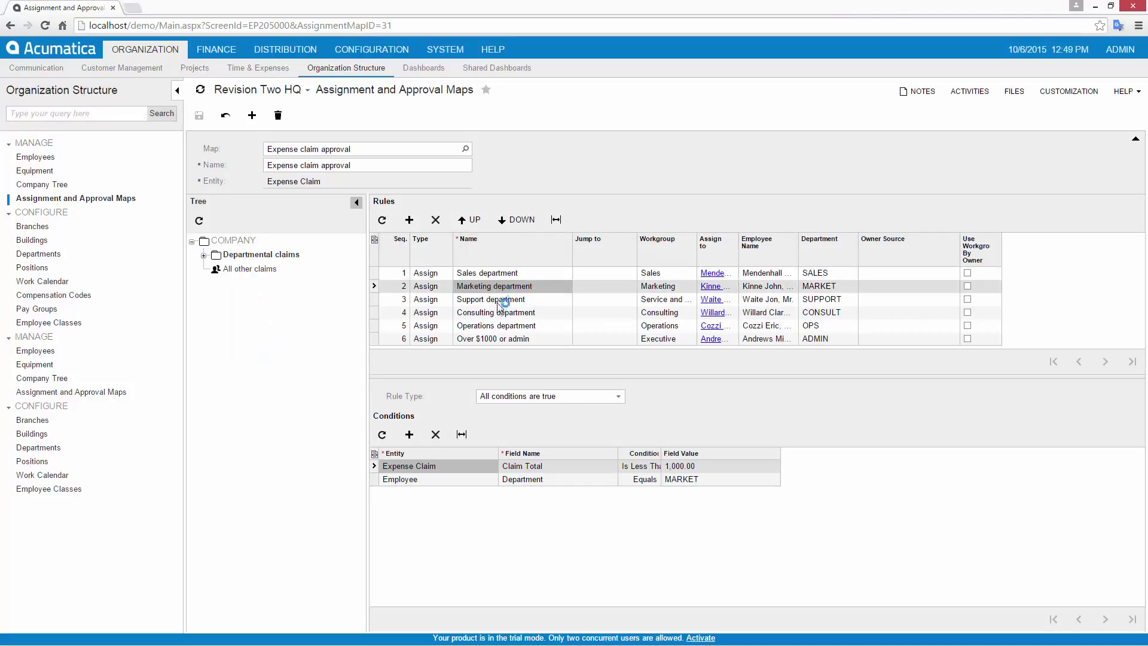
{"action": "left_click", "coordinate": [495, 300]}
{"action": "left_click", "coordinate": [496, 312]}
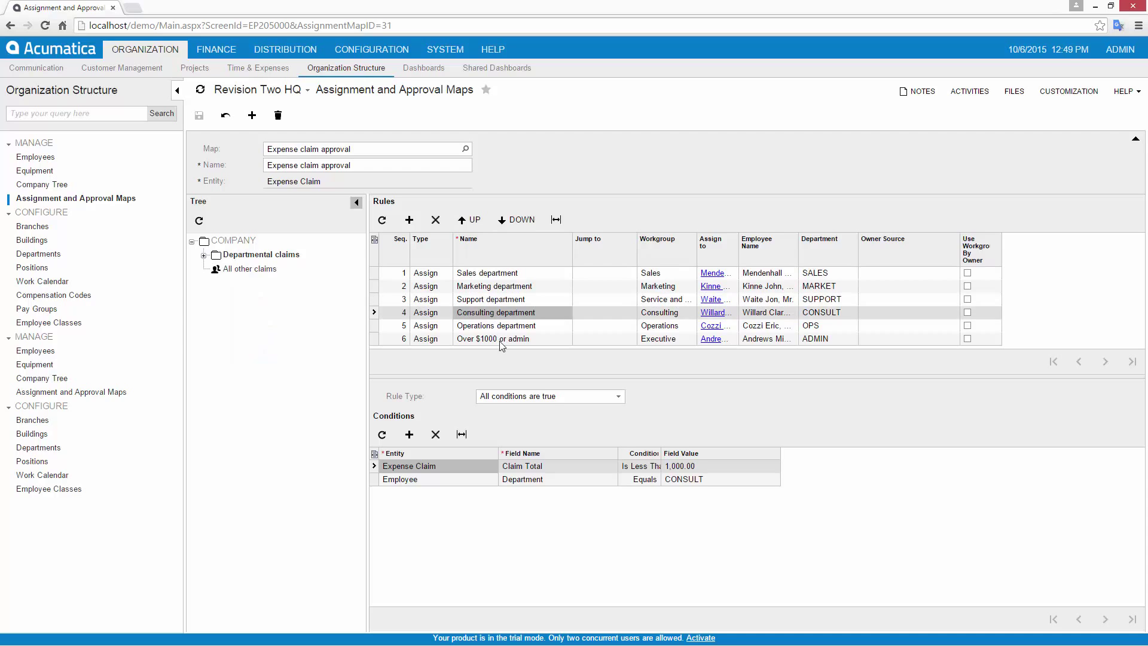
- In Time & Expenses > Expense Claims view the awaiting-approval notification template, then sign out to log in as the approver
{"action": "left_click", "coordinate": [259, 67]}
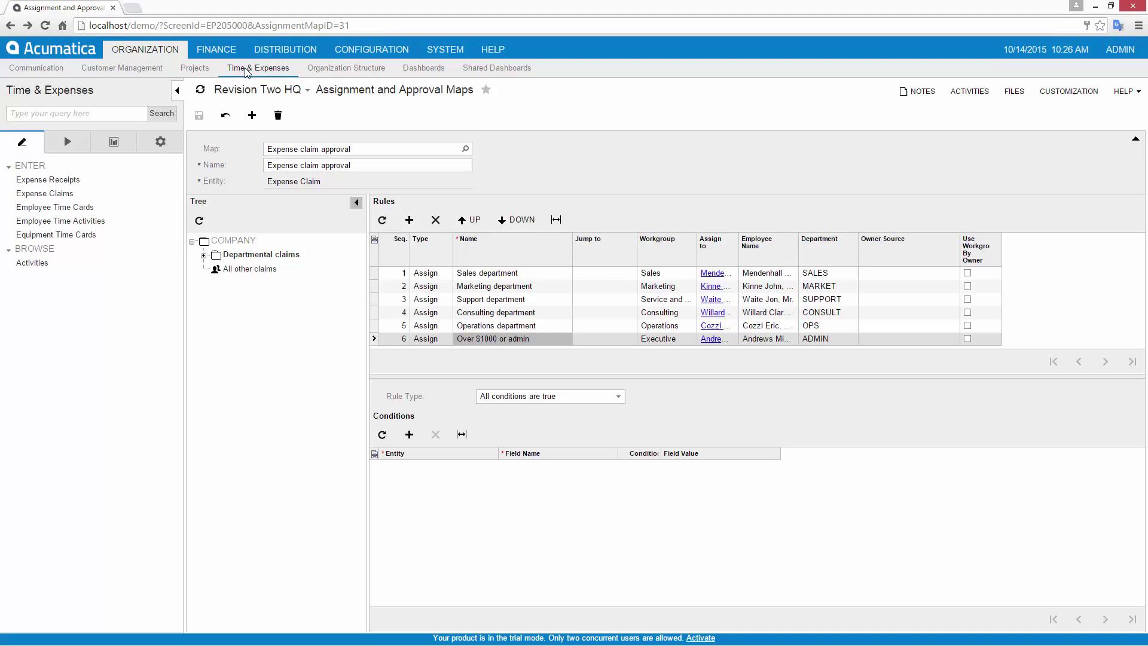
{"action": "left_click", "coordinate": [69, 194]}
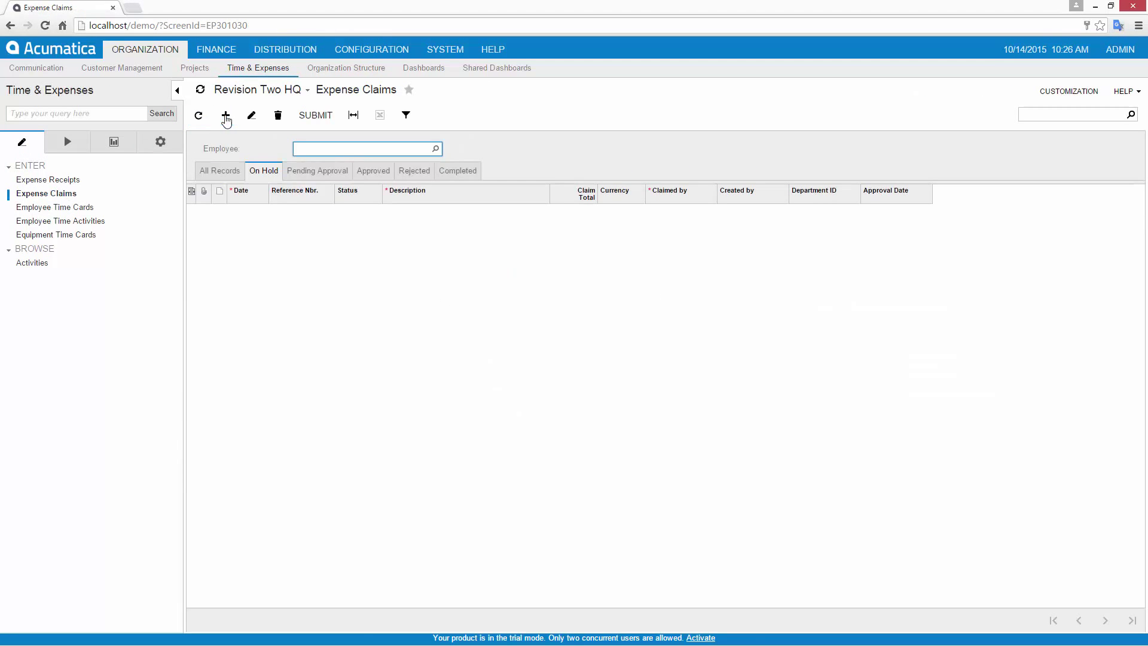
{"action": "left_click", "coordinate": [224, 116]}
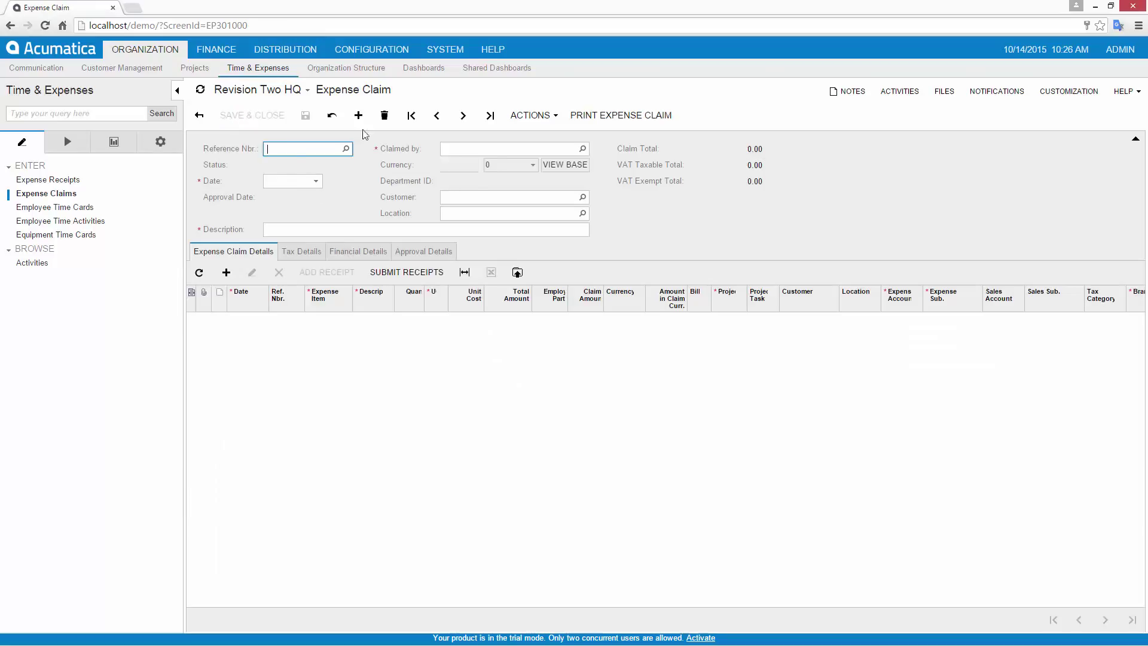
{"action": "left_click", "coordinate": [978, 97]}
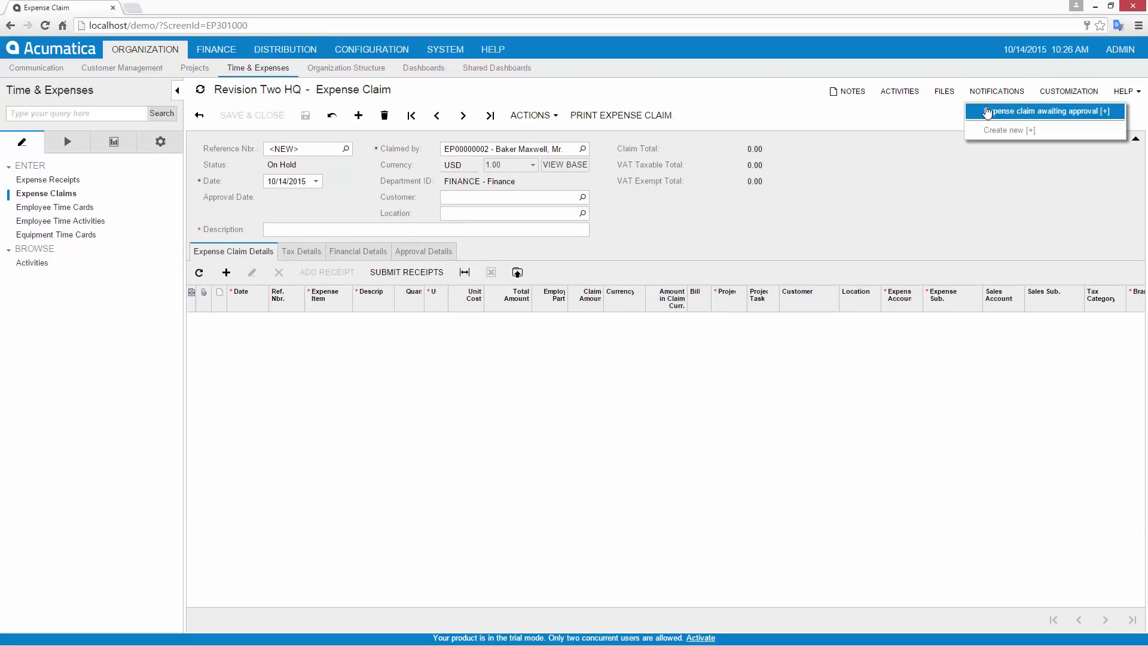
{"action": "left_click", "coordinate": [986, 111]}
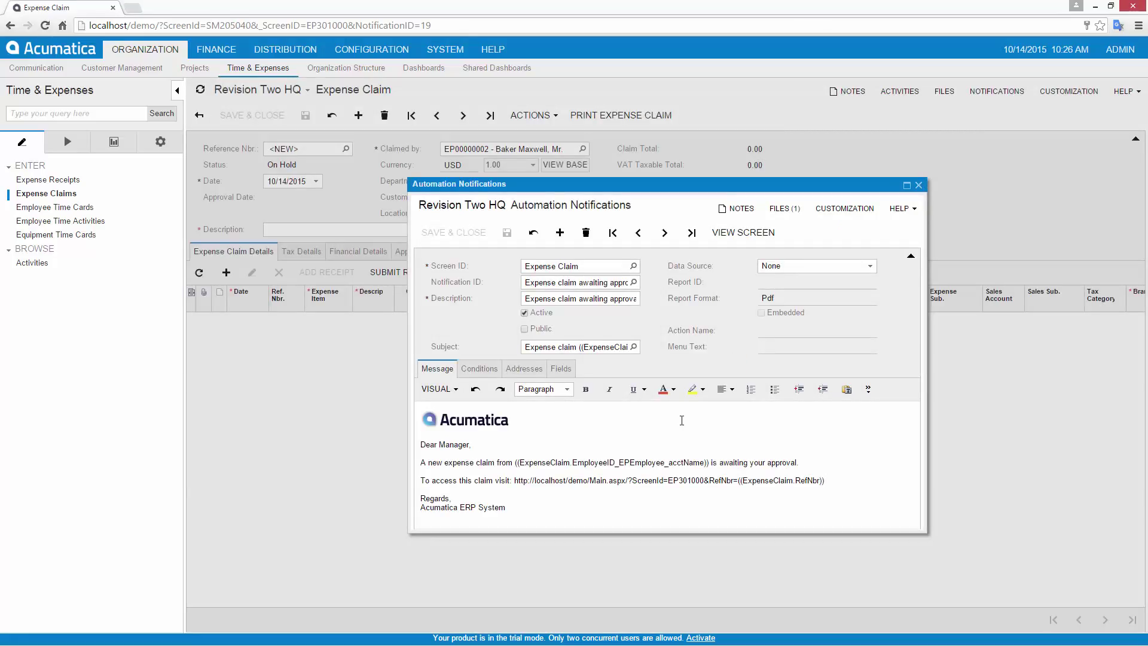
{"action": "left_click", "coordinate": [920, 185]}
{"action": "left_click", "coordinate": [1118, 51]}
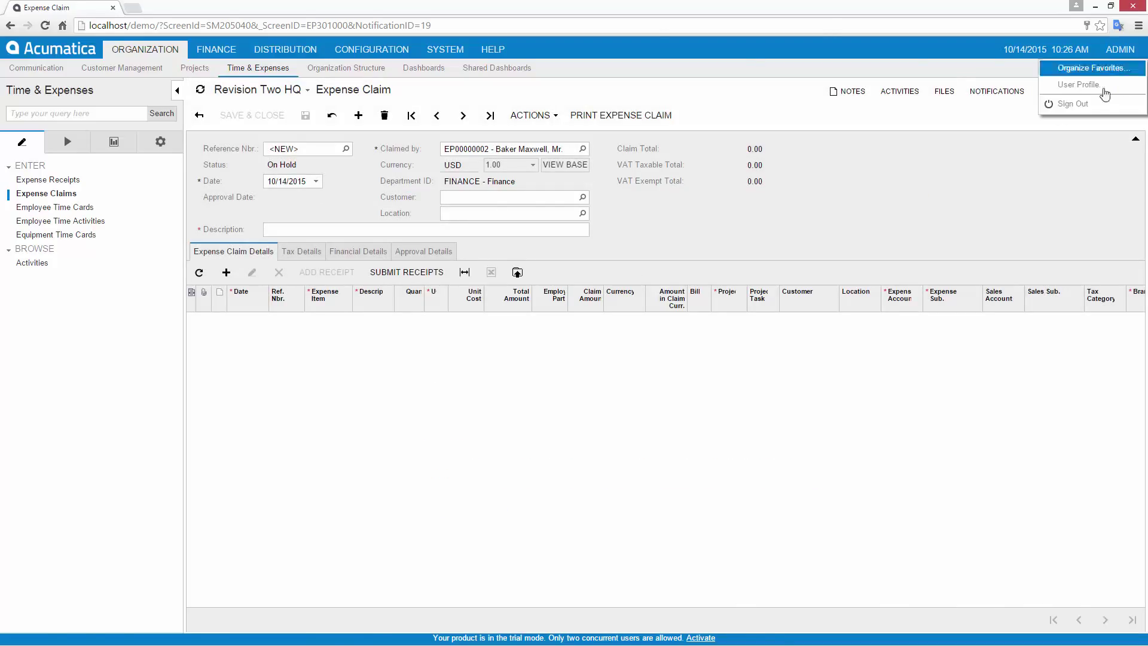
{"action": "left_click", "coordinate": [1102, 113]}
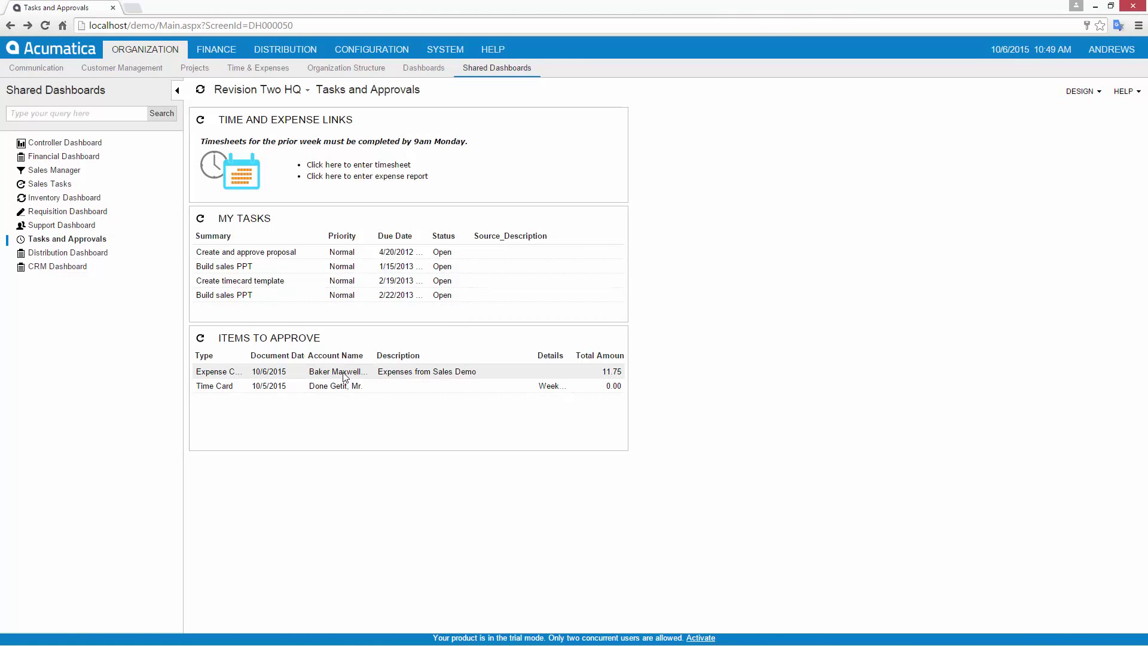
{"action": "left_click", "coordinate": [269, 338]}
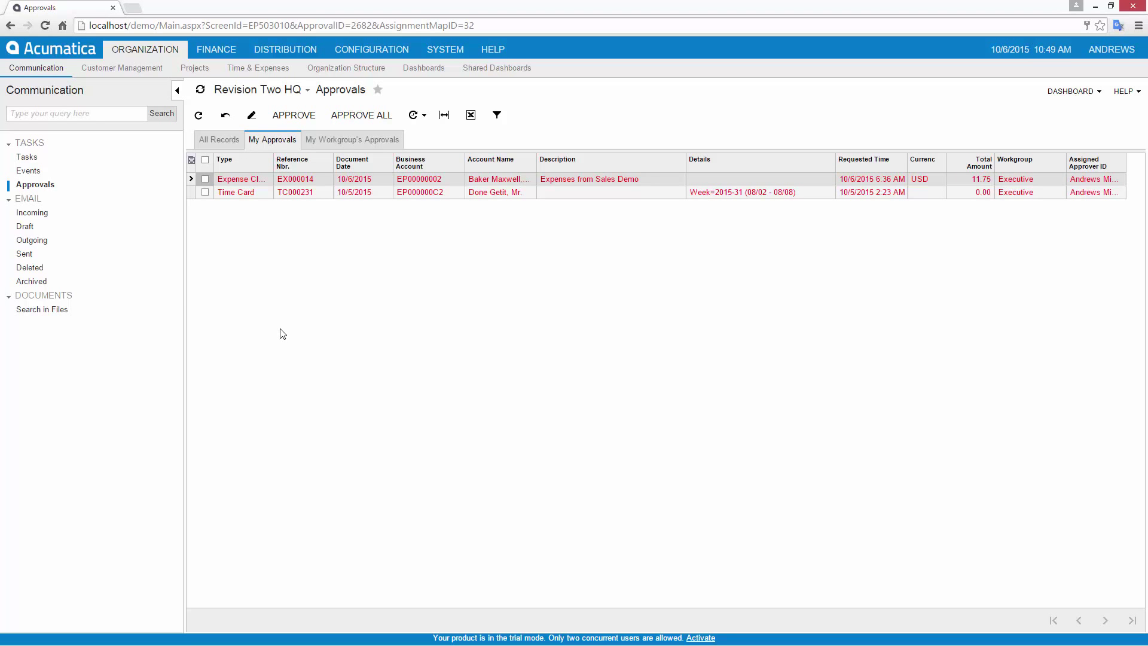
{"action": "left_click", "coordinate": [422, 118]}
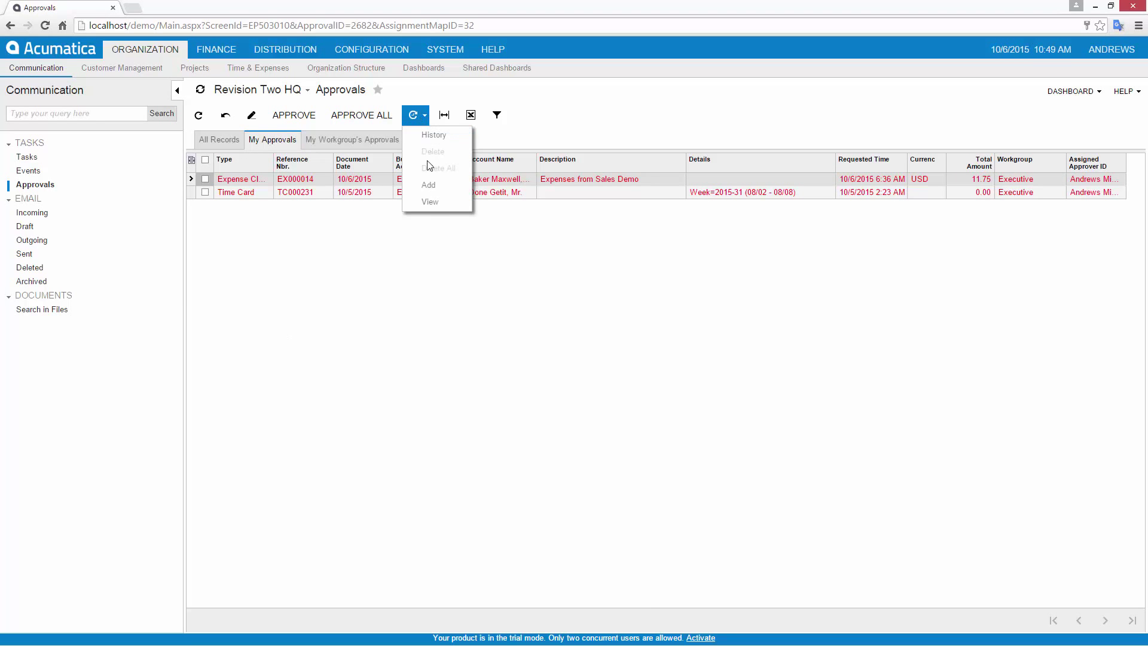
{"action": "left_click", "coordinate": [429, 201]}
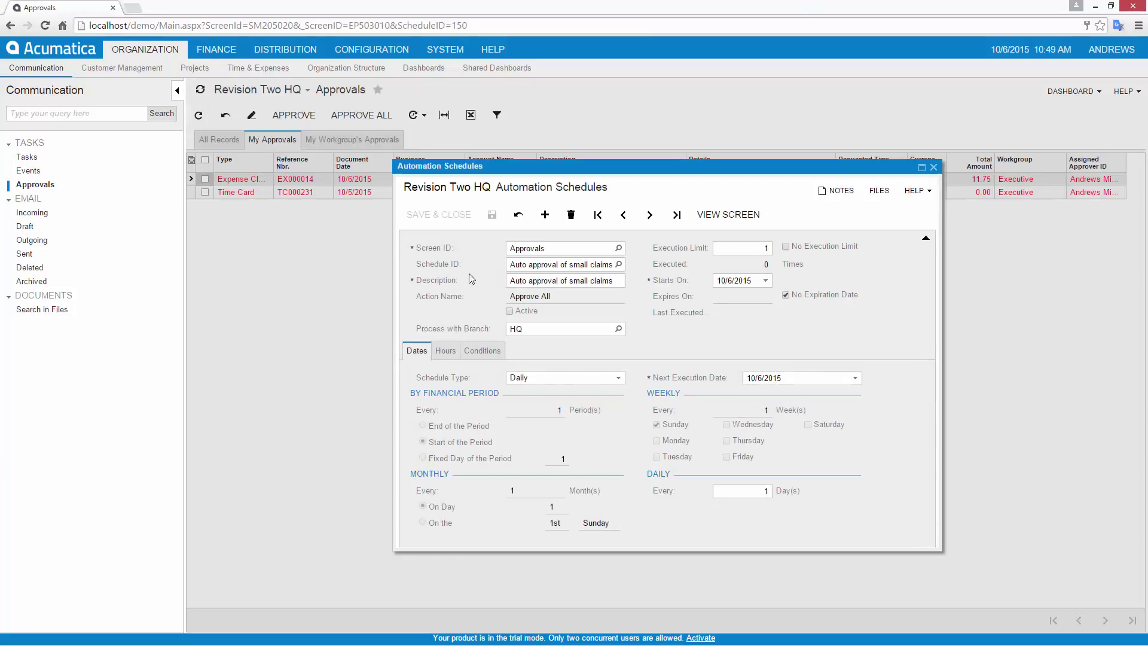
{"action": "left_click", "coordinate": [483, 351]}
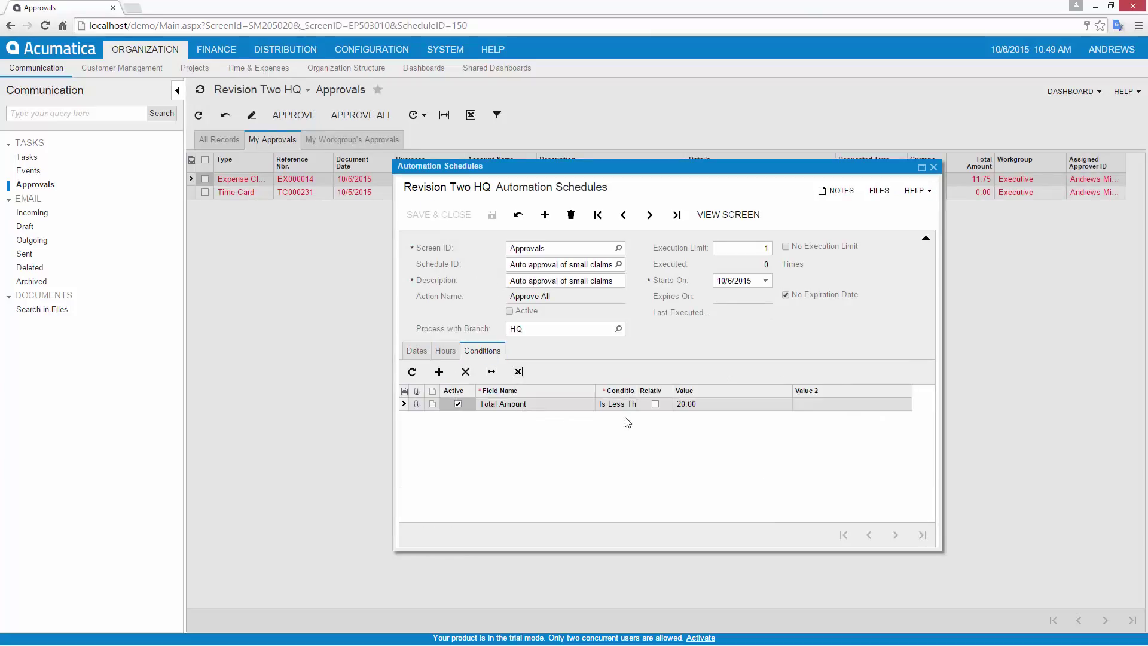
{"action": "left_click", "coordinate": [933, 167]}
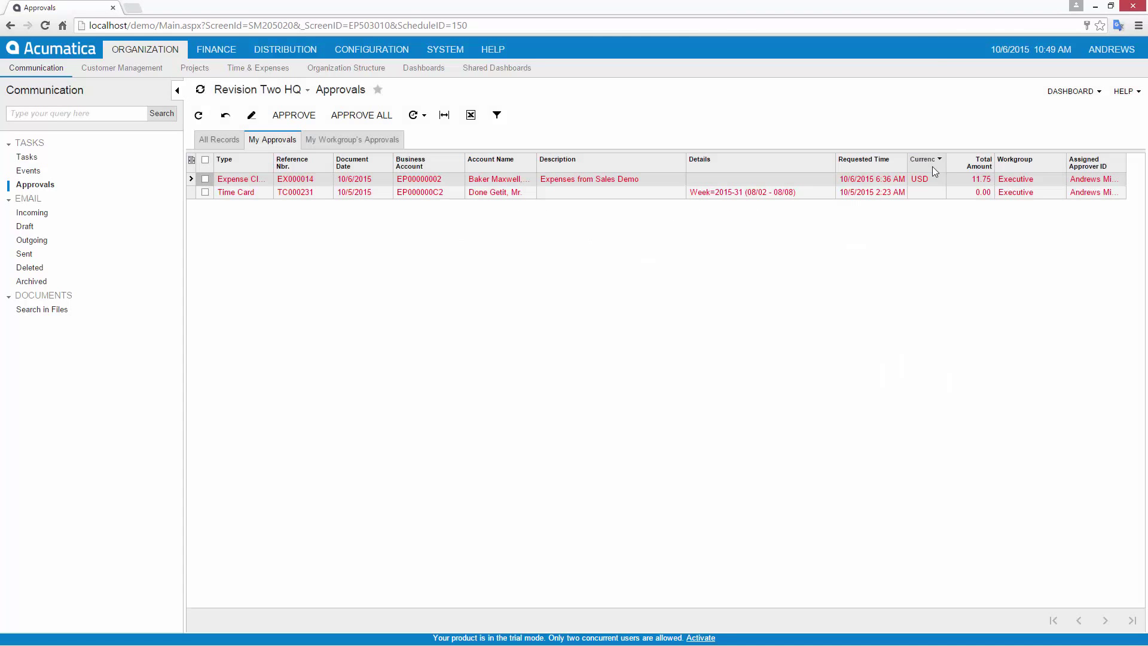
{"action": "left_click", "coordinate": [11, 26]}
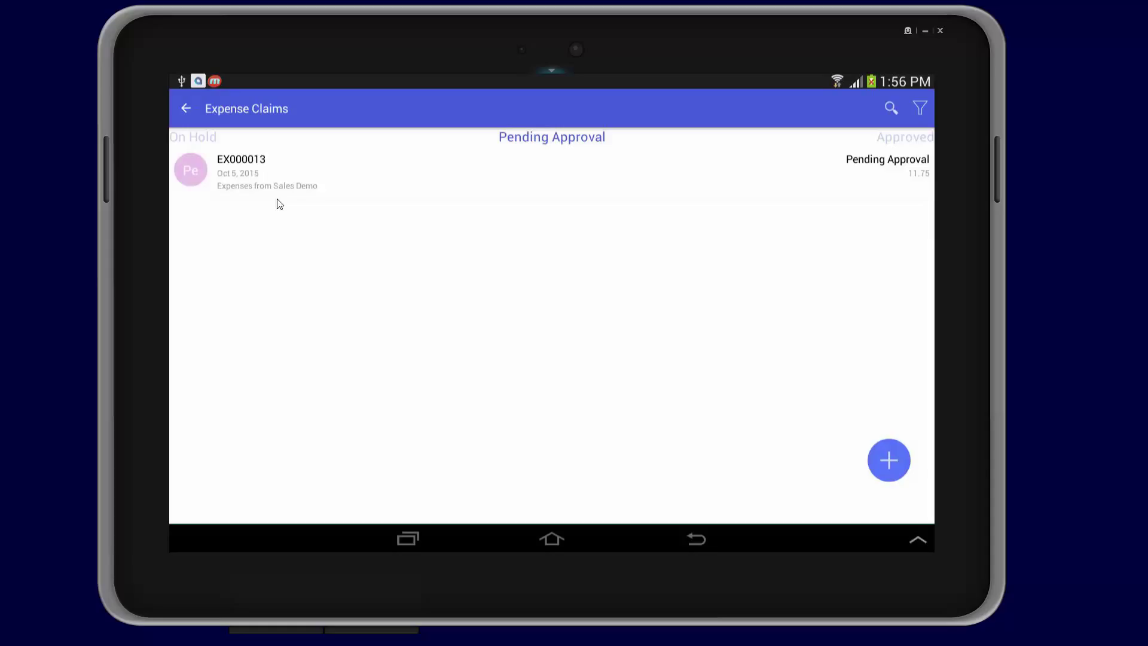
- From the mobile home grid, show the Approvals list with EX000013 awaiting approval
{"action": "left_click", "coordinate": [187, 108]}
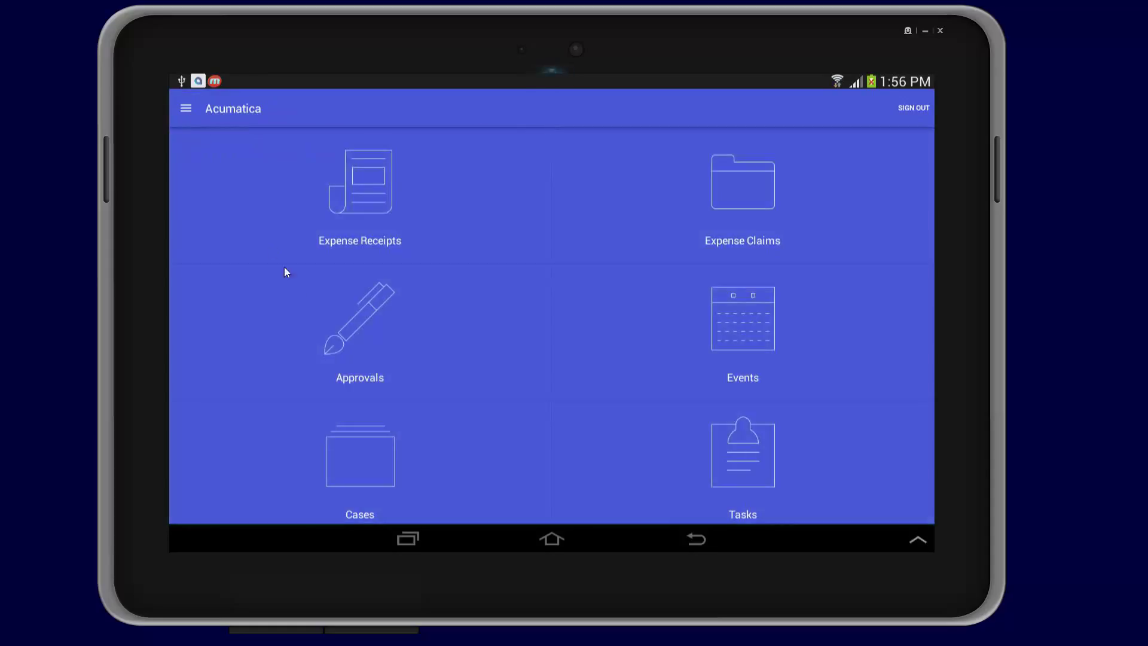
{"action": "left_click", "coordinate": [356, 331]}
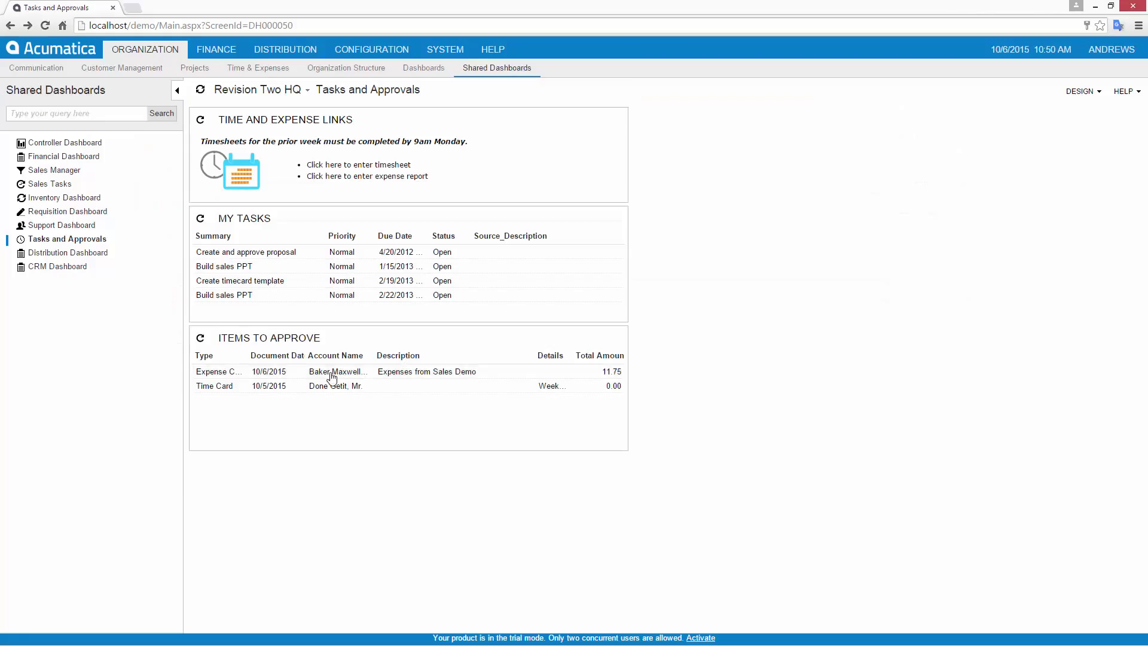
- On released expense claim EX000014, review its actions and start a new task under Activities
{"action": "left_click", "coordinate": [329, 376]}
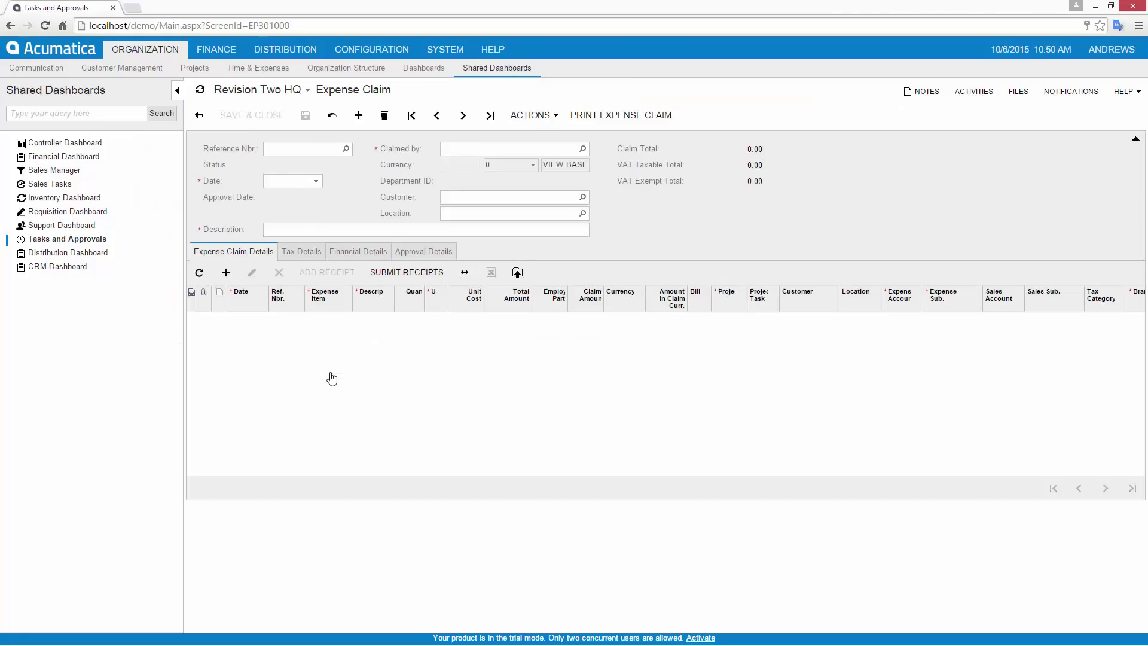
{"action": "left_click", "coordinate": [549, 116]}
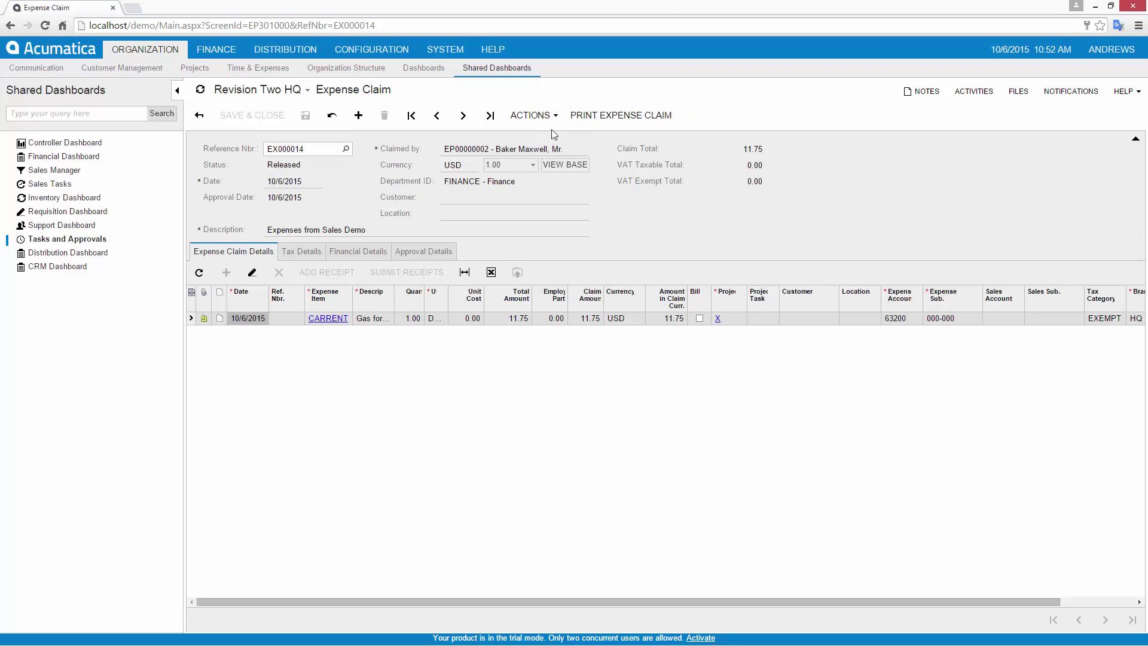
{"action": "left_click", "coordinate": [978, 93]}
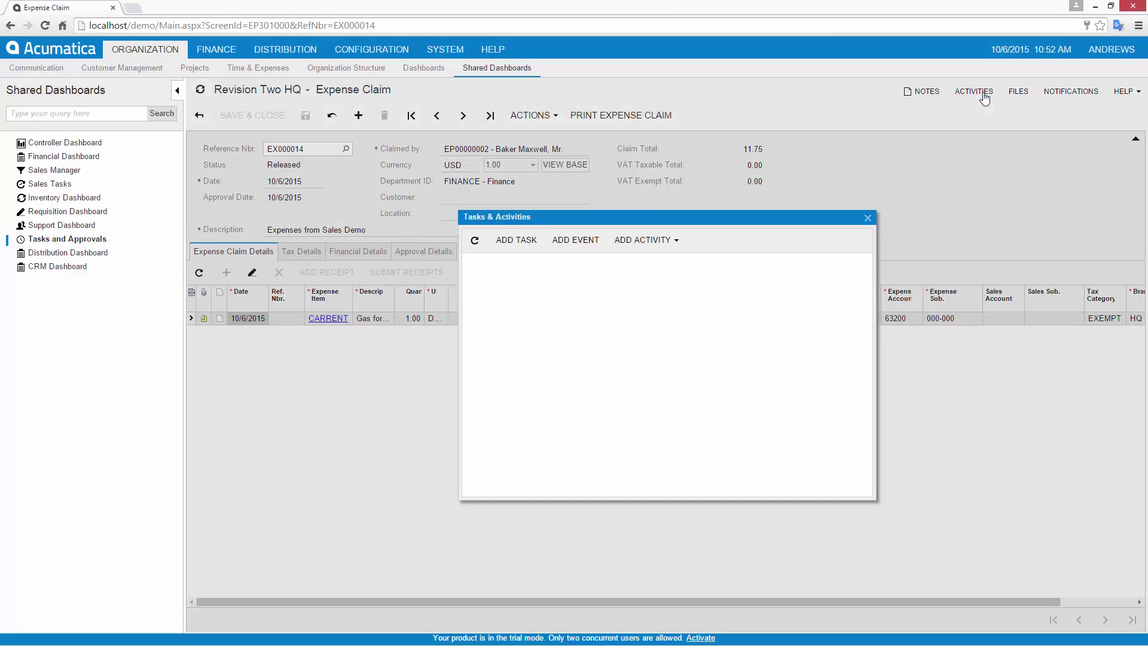
{"action": "left_click", "coordinate": [517, 242]}
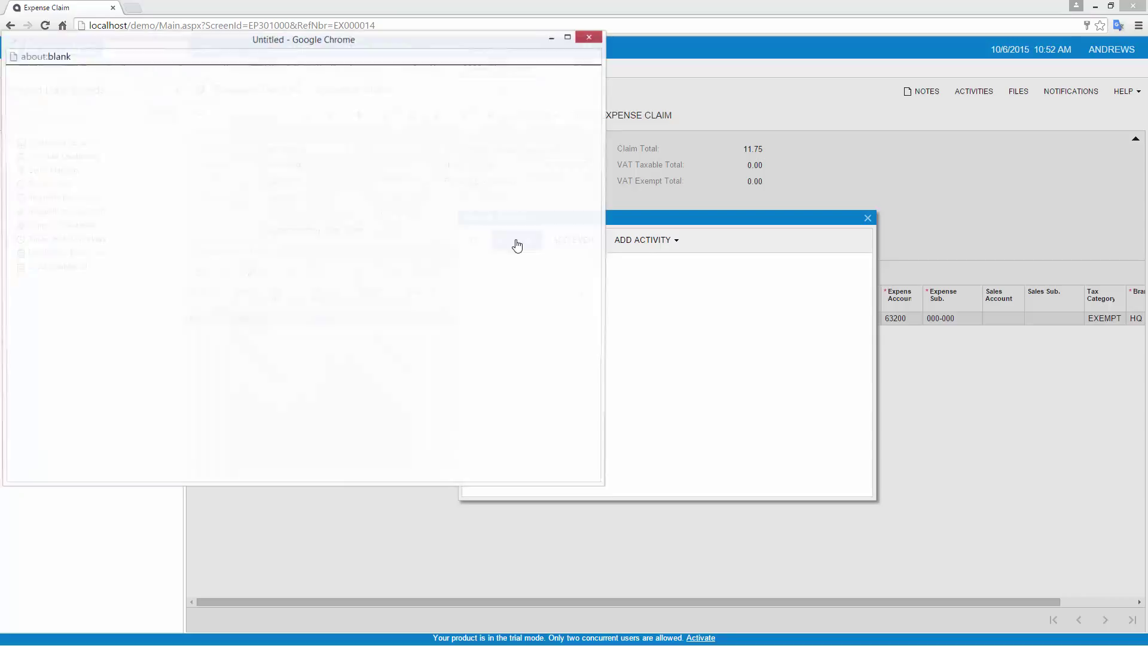
{"action": "type", "text": "please expedite payment"}
- Save the 'please expedite payment' task with start date and owner, then sign in as that owner
{"action": "key", "text": "Tab"}
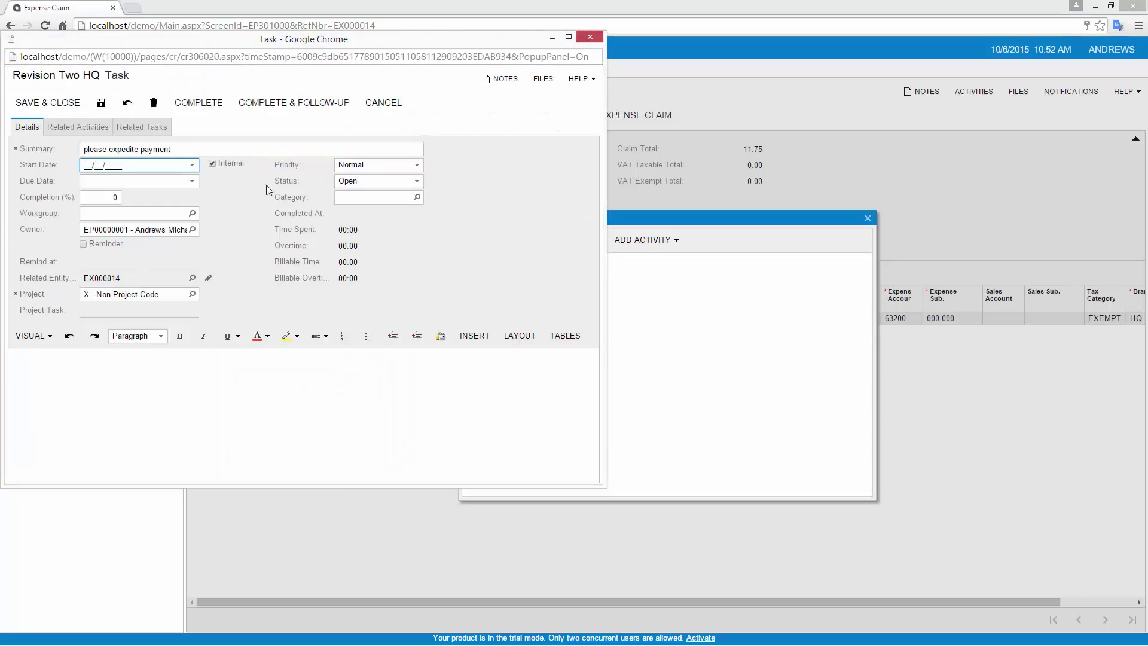
{"action": "left_click", "coordinate": [176, 231]}
{"action": "type", "text": "beau"}
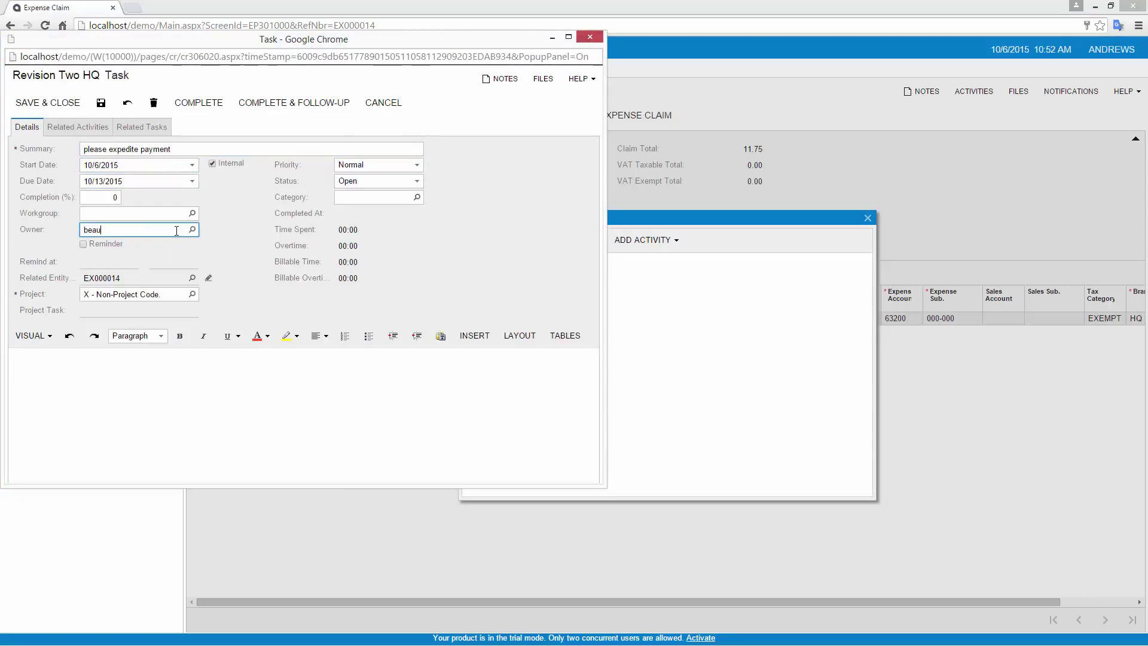
{"action": "left_click", "coordinate": [164, 242]}
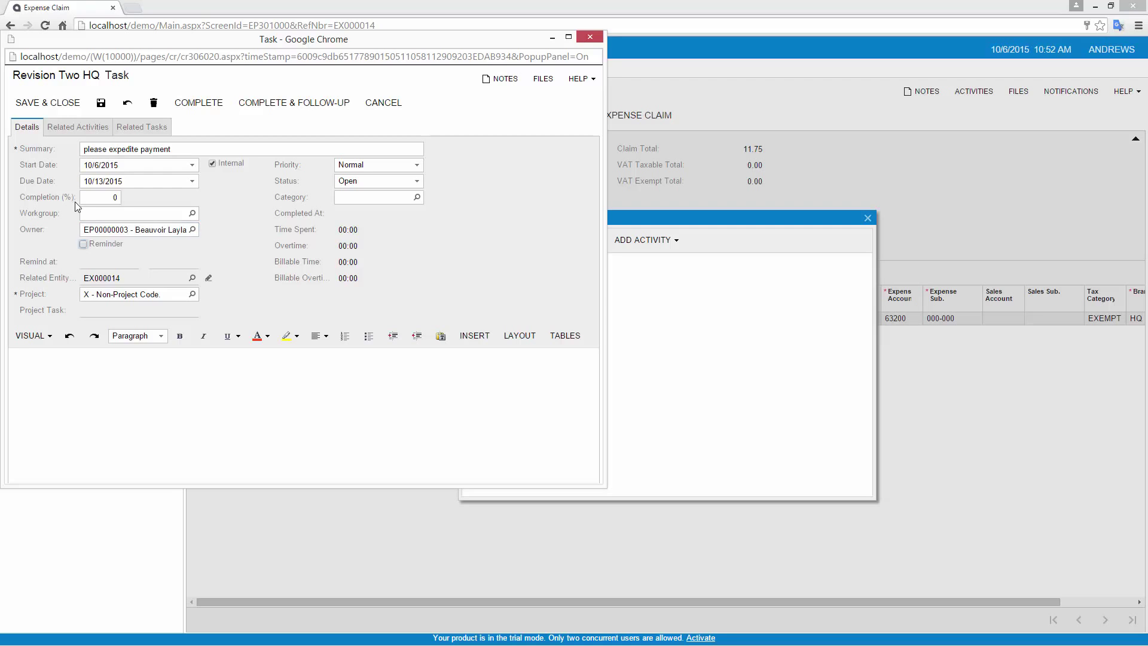
{"action": "left_click", "coordinate": [46, 103]}
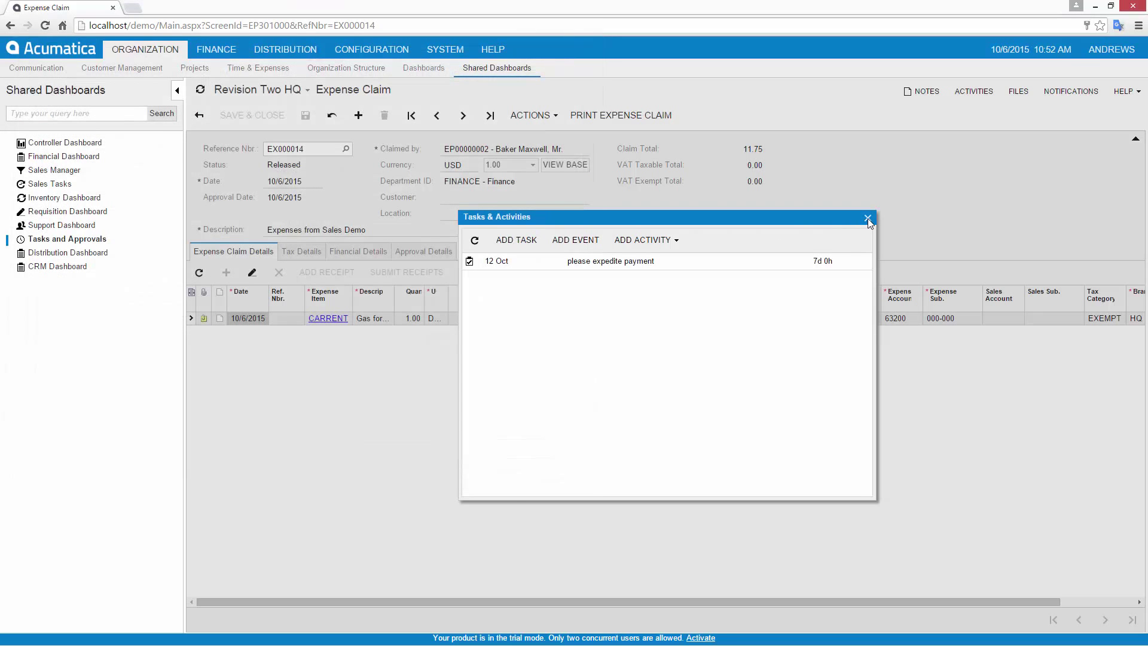
{"action": "left_click", "coordinate": [867, 218]}
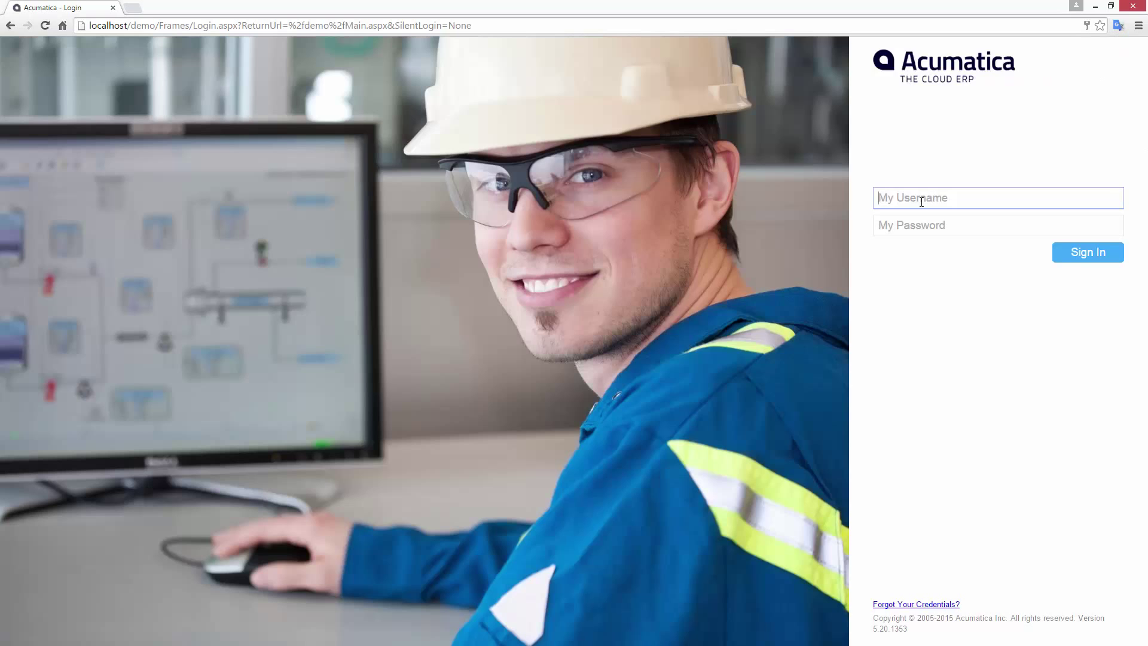
{"action": "key", "text": "Return"}
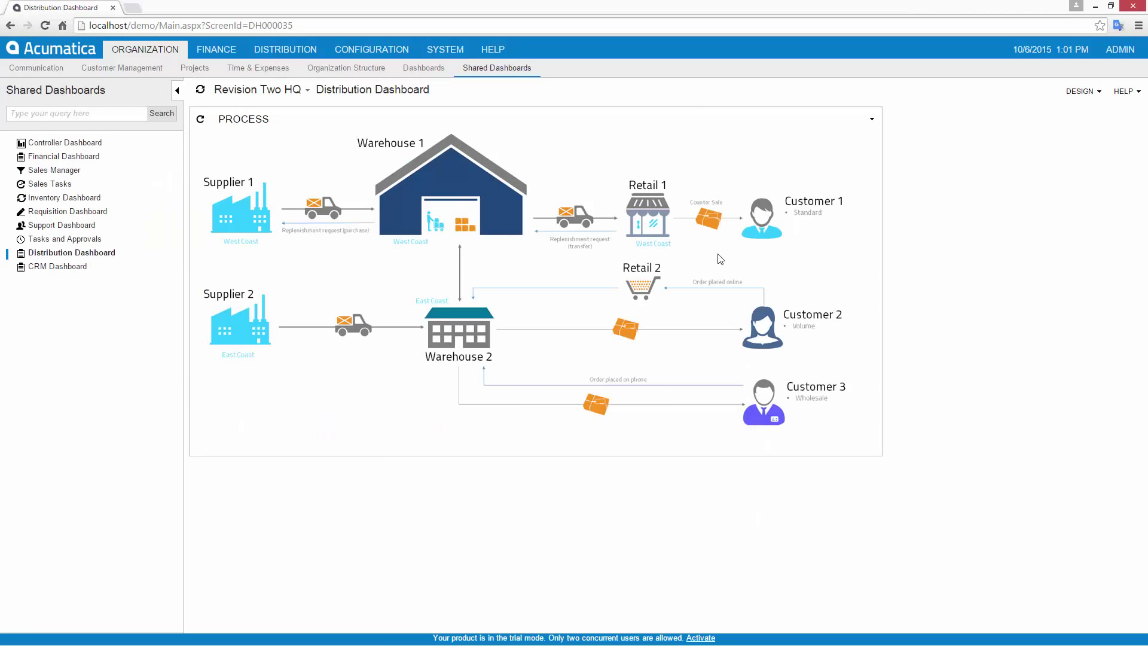
- Show the USA Bartending School customer from the Distribution Dashboard in a shrunken browser window
{"action": "left_click", "coordinate": [768, 217]}
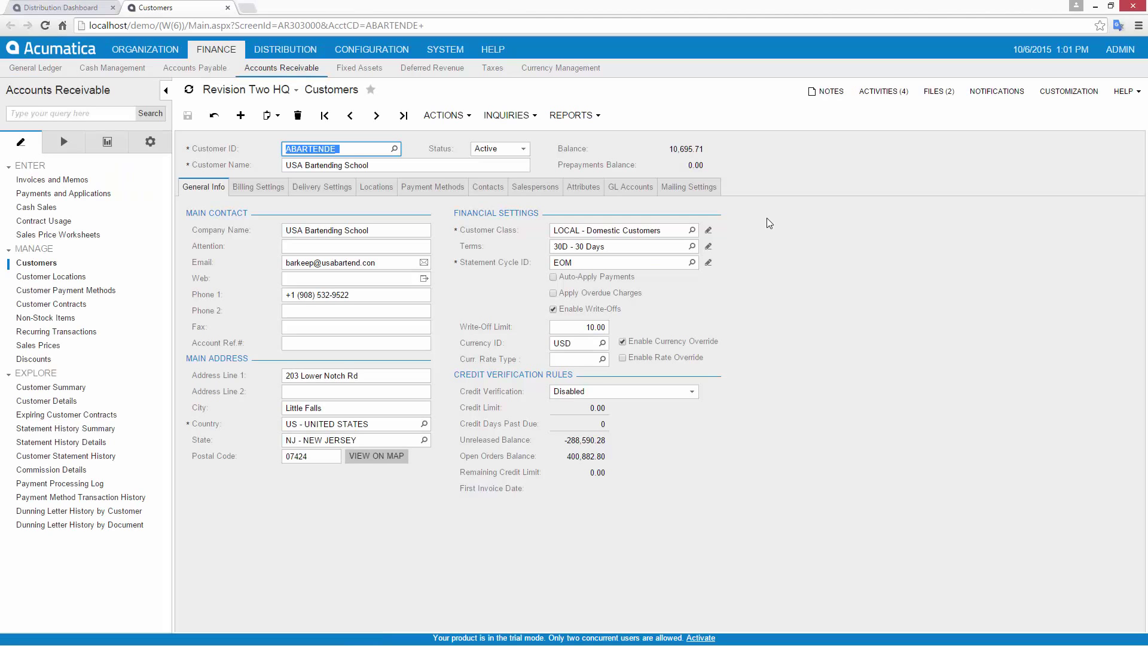
{"action": "left_click", "coordinate": [1110, 6]}
{"action": "left_click_drag", "start_coordinate": [1074, 27], "coordinate": [608, 223]}
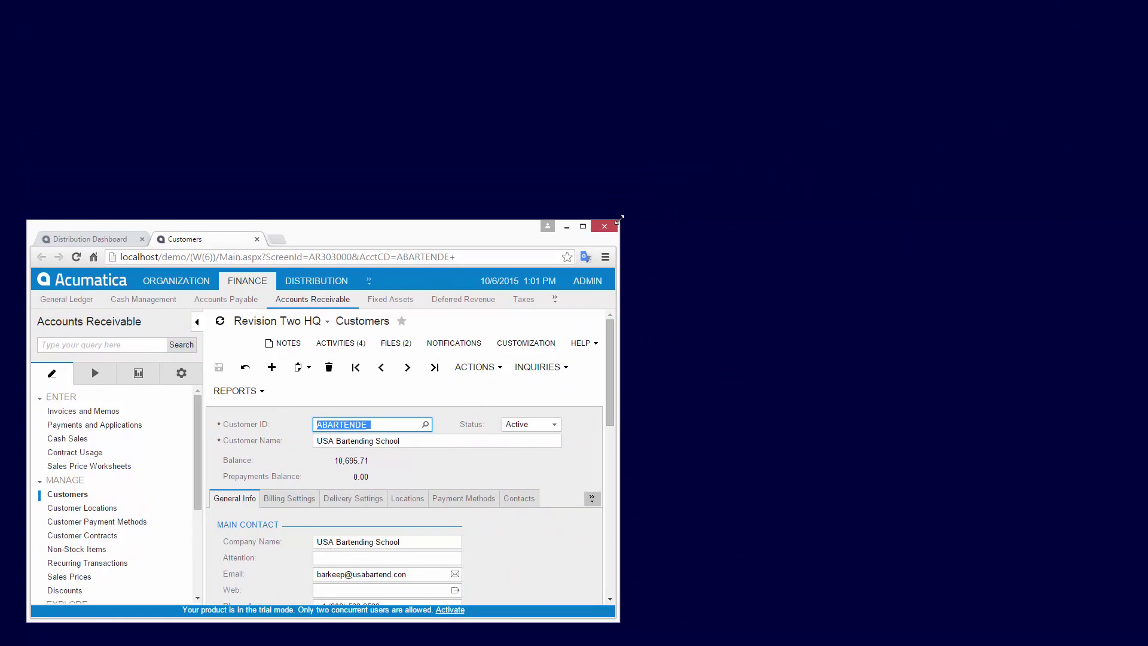
- Maximize the browser, translate the customer page to Korean with Google Translate, then restore English
{"action": "left_click", "coordinate": [583, 226]}
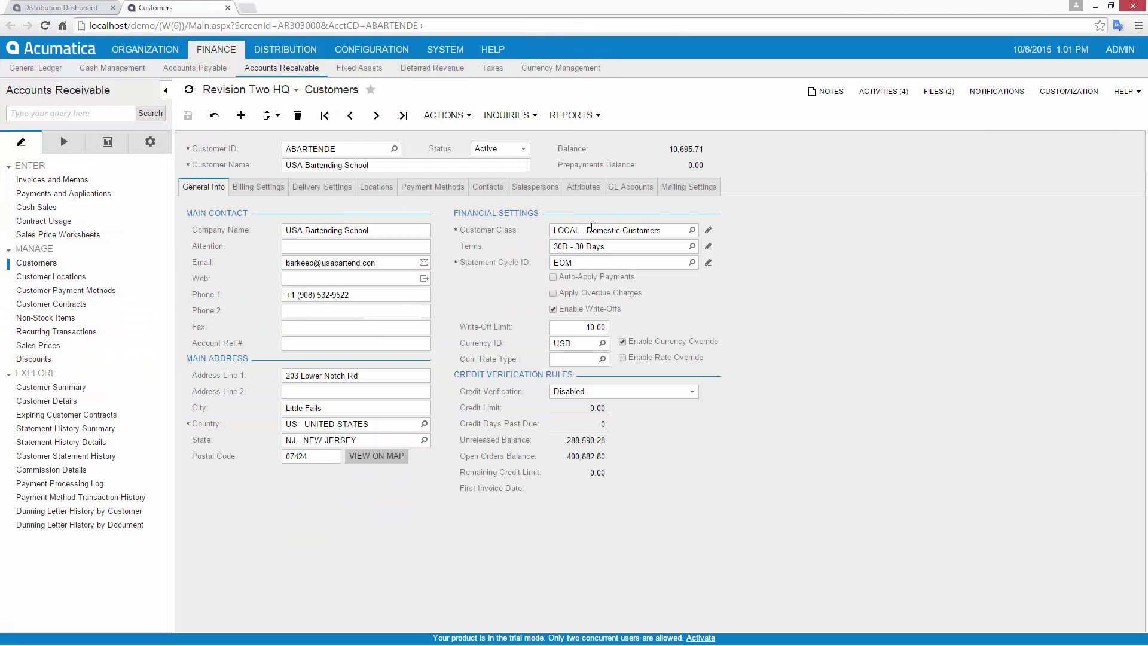
{"action": "left_click", "coordinate": [1117, 27]}
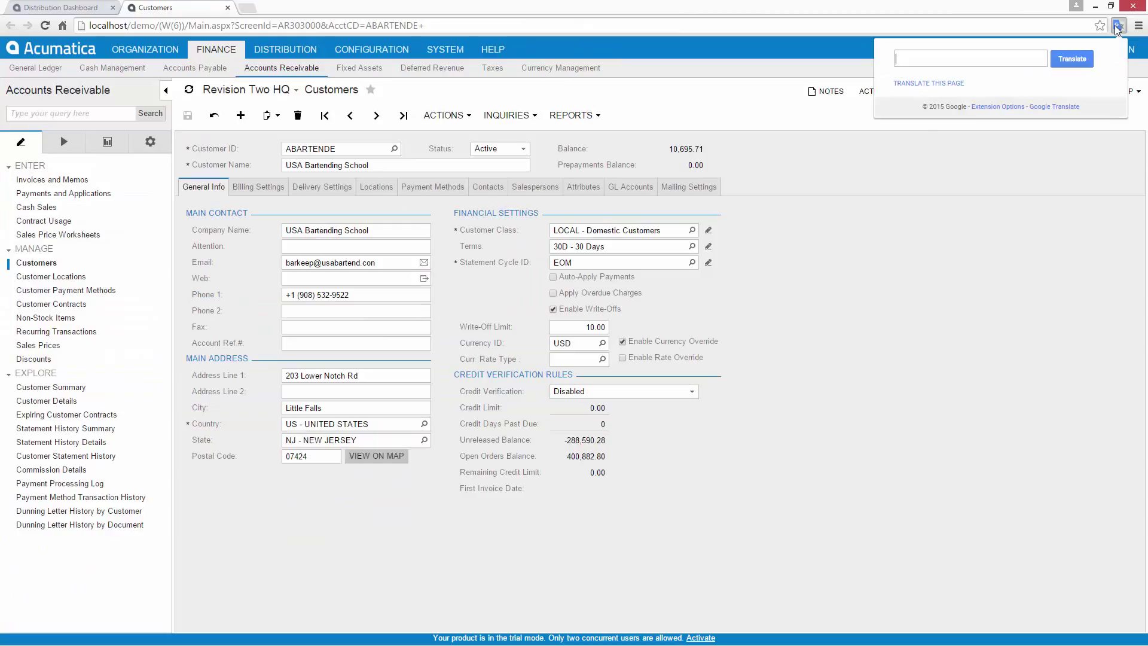
{"action": "left_click", "coordinate": [933, 83]}
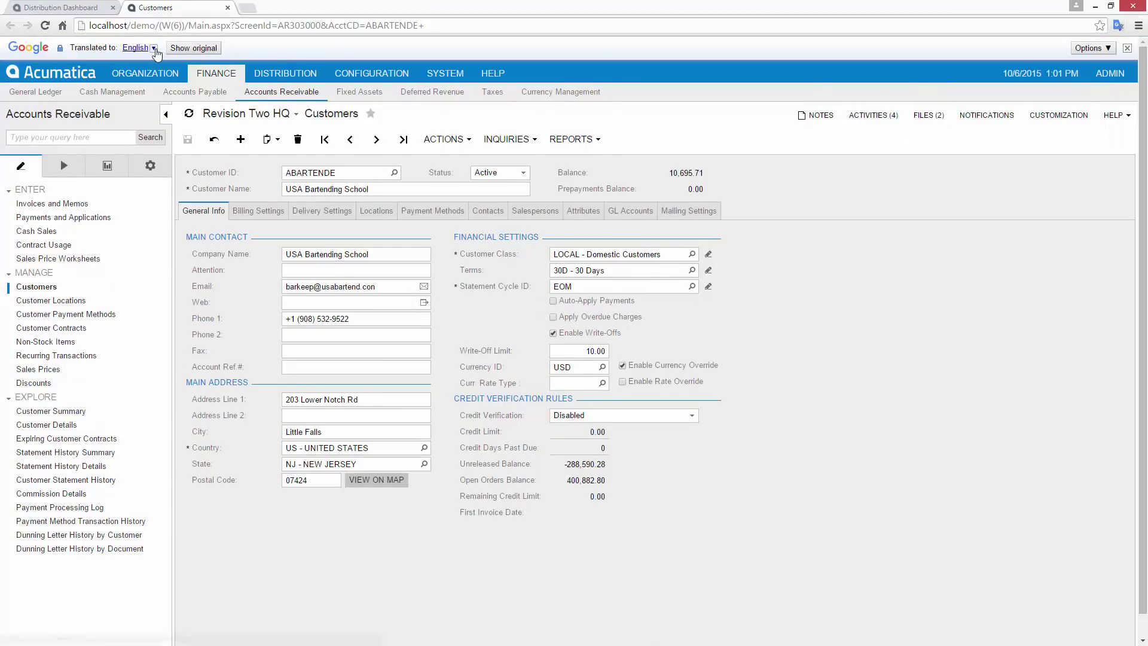
{"action": "left_click", "coordinate": [153, 48]}
{"action": "left_click", "coordinate": [368, 90]}
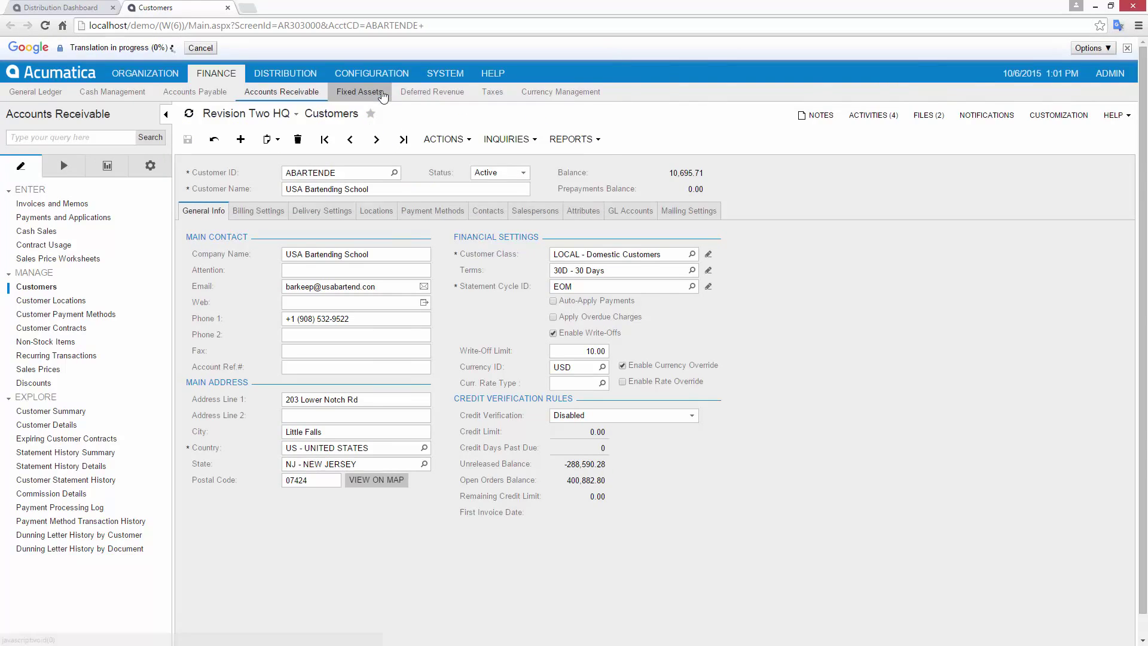
{"action": "left_click", "coordinate": [191, 48]}
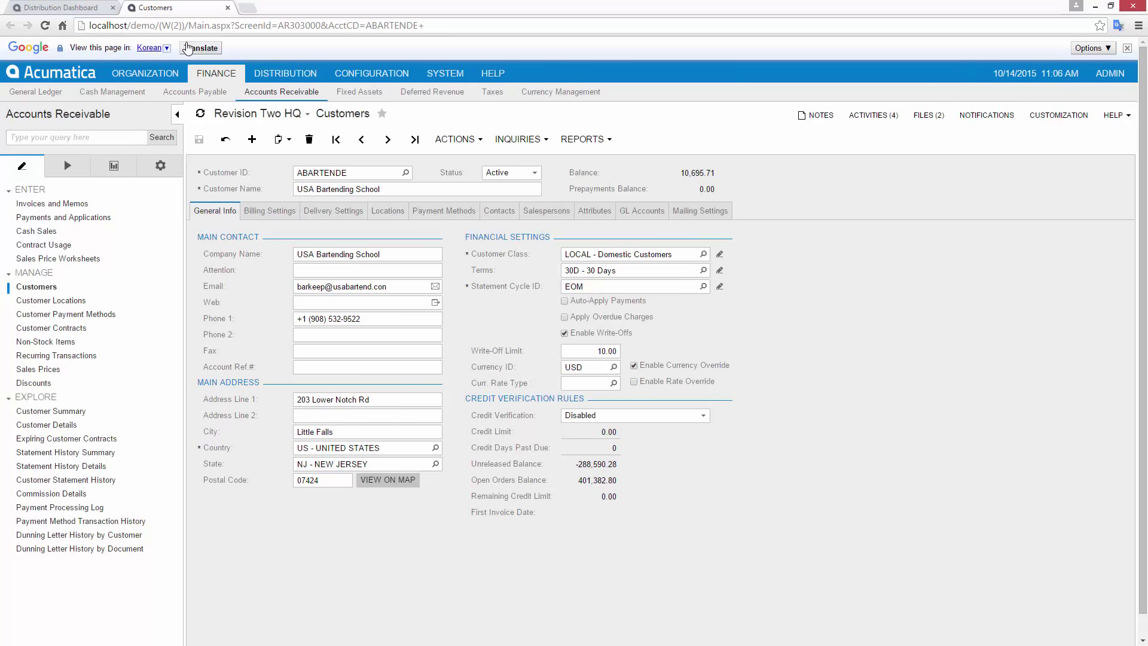
- In the user profile, set the custom locale format to Korean ko-KR
{"action": "left_click", "coordinate": [1112, 73]}
{"action": "left_click", "coordinate": [1069, 108]}
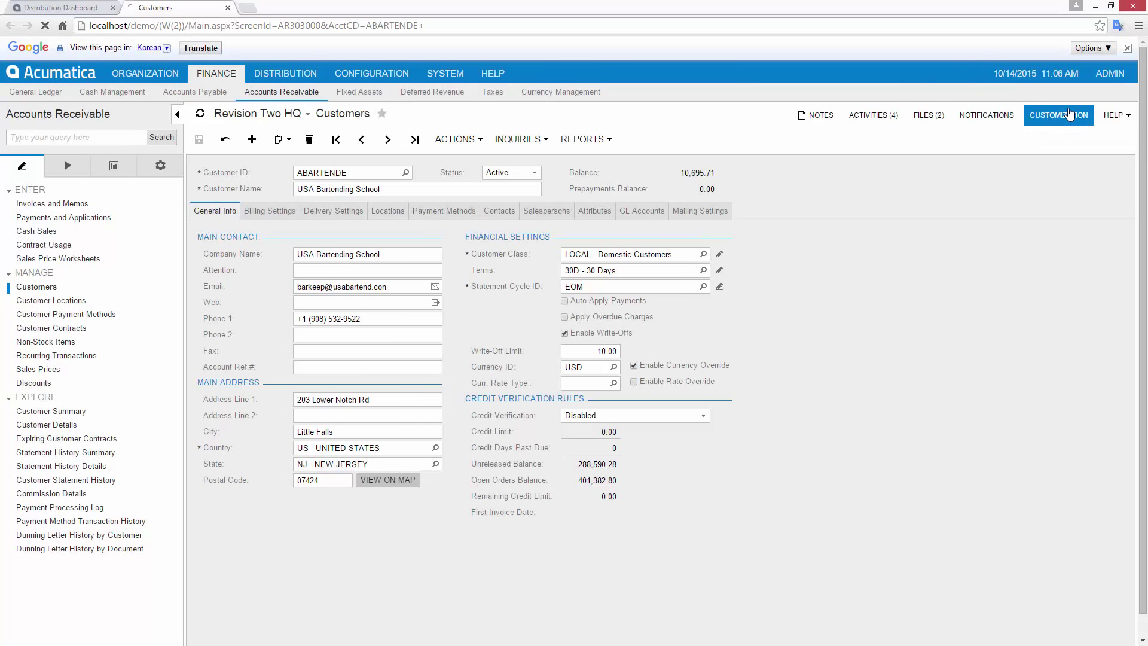
{"action": "left_click", "coordinate": [357, 165]}
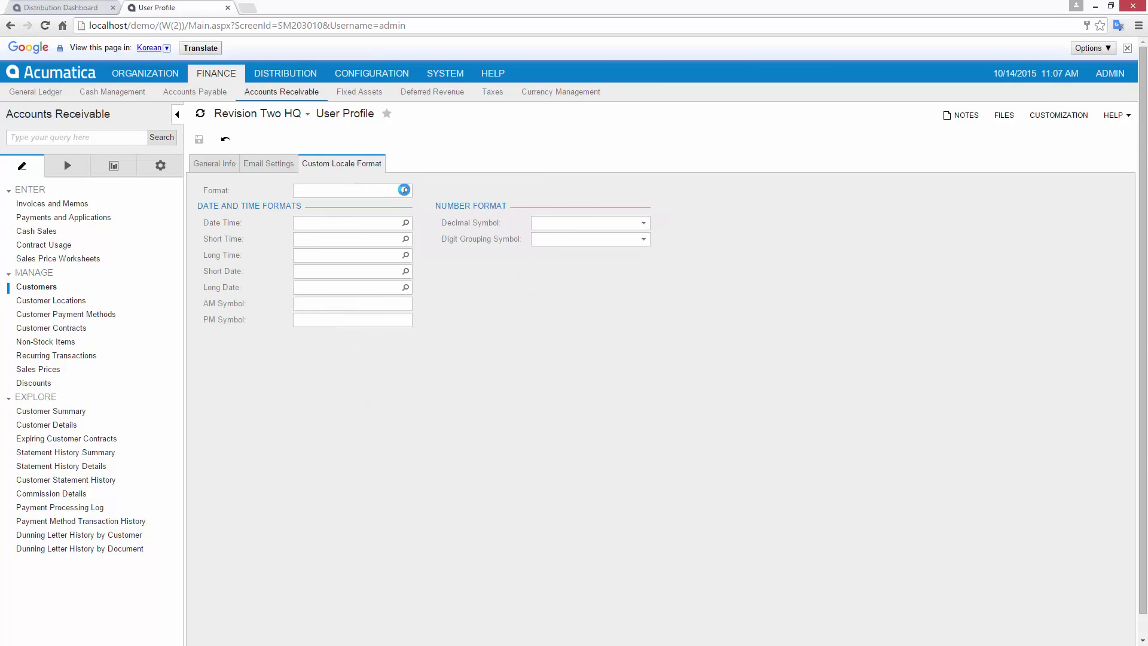
{"action": "left_click", "coordinate": [404, 191]}
{"action": "key", "text": "Return"}
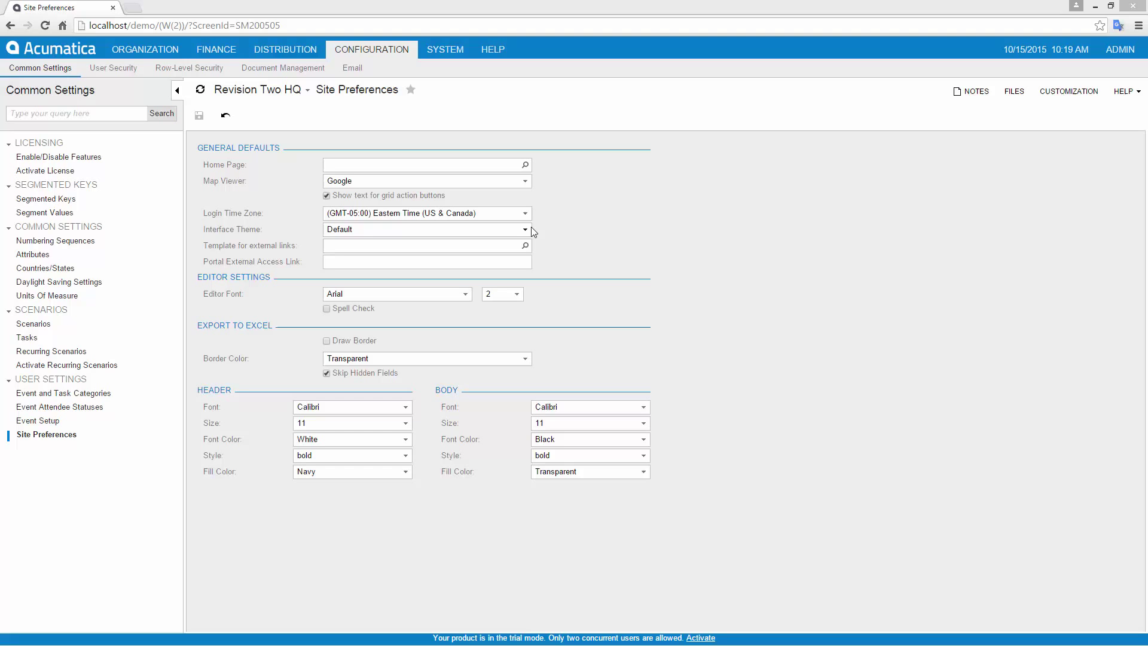
- Set the site's interface theme to AlCapone and save it
{"action": "left_click", "coordinate": [525, 230]}
{"action": "left_click", "coordinate": [402, 243]}
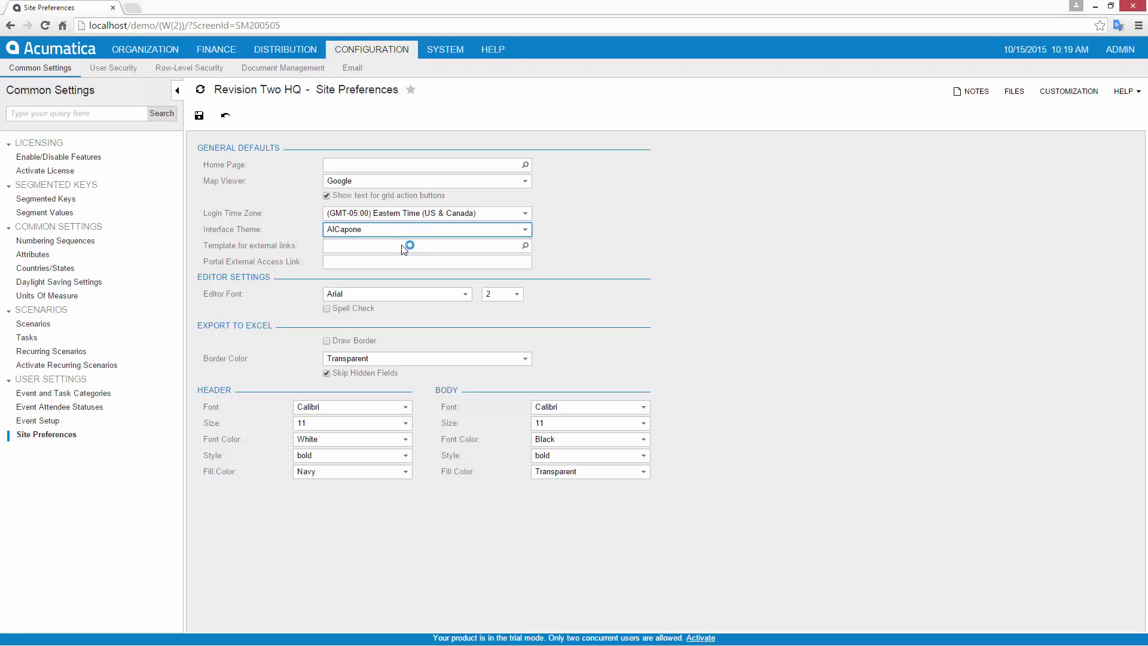
{"action": "left_click", "coordinate": [199, 115]}
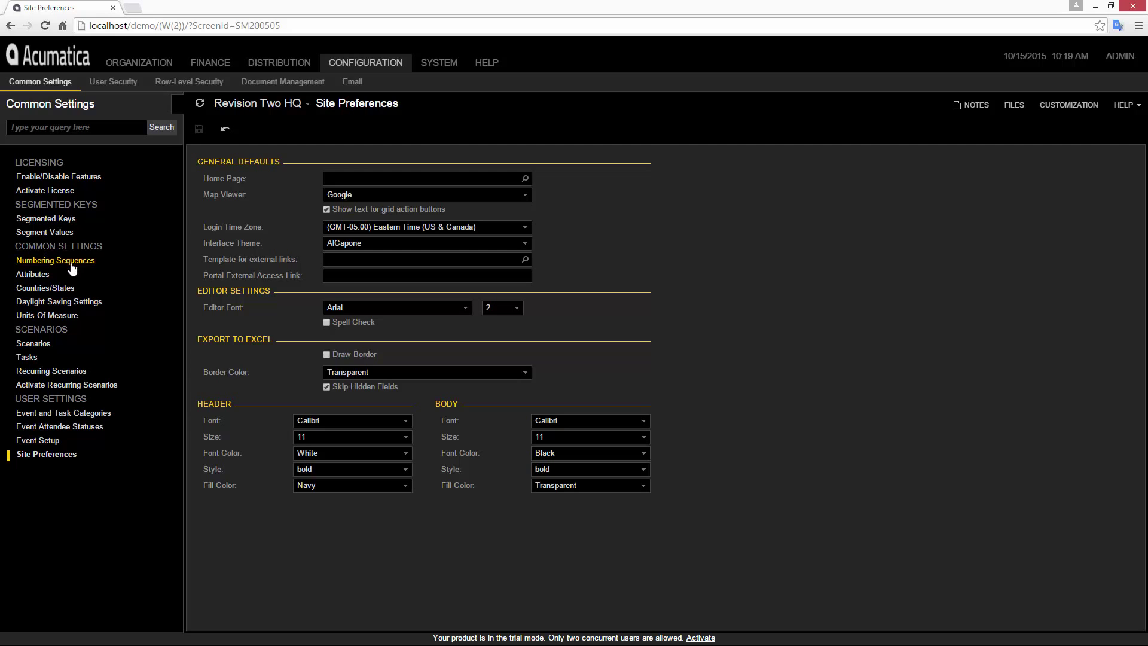
- View Numbering Sequences in a separate tab, paging to the next record, then close it
{"action": "right_click", "coordinate": [79, 268]}
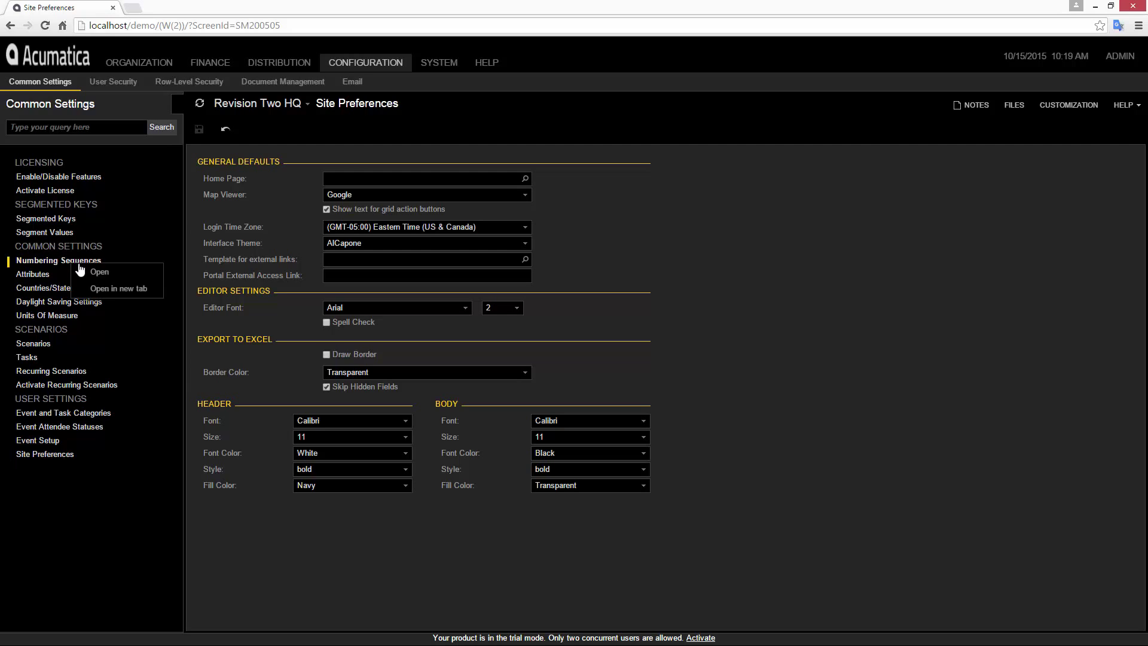
{"action": "left_click", "coordinate": [116, 288]}
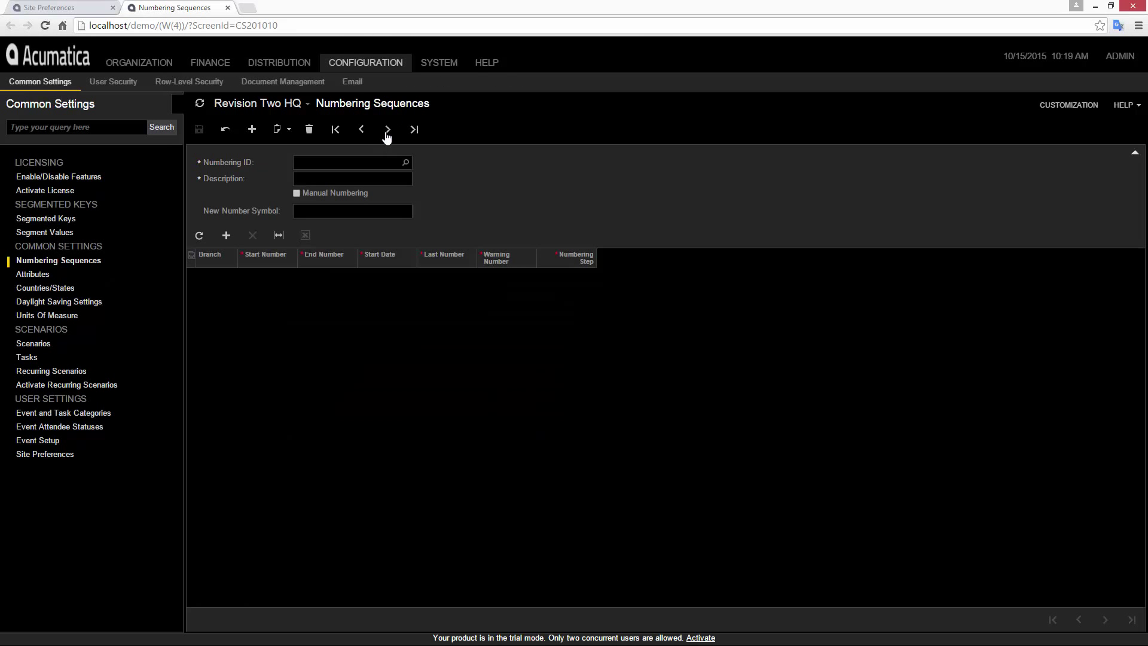
{"action": "left_click", "coordinate": [387, 131]}
{"action": "key", "text": "ctrl+Tab"}
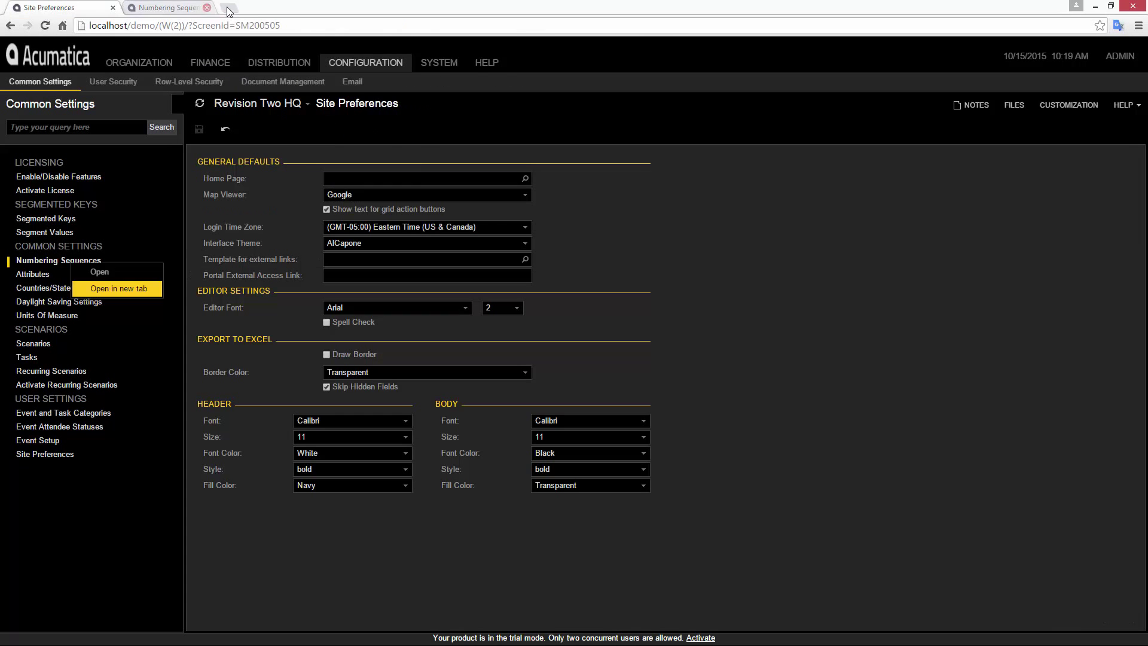
{"action": "left_click", "coordinate": [207, 7]}
- Switch the interface theme to AS400 and save it
{"action": "left_click", "coordinate": [410, 243]}
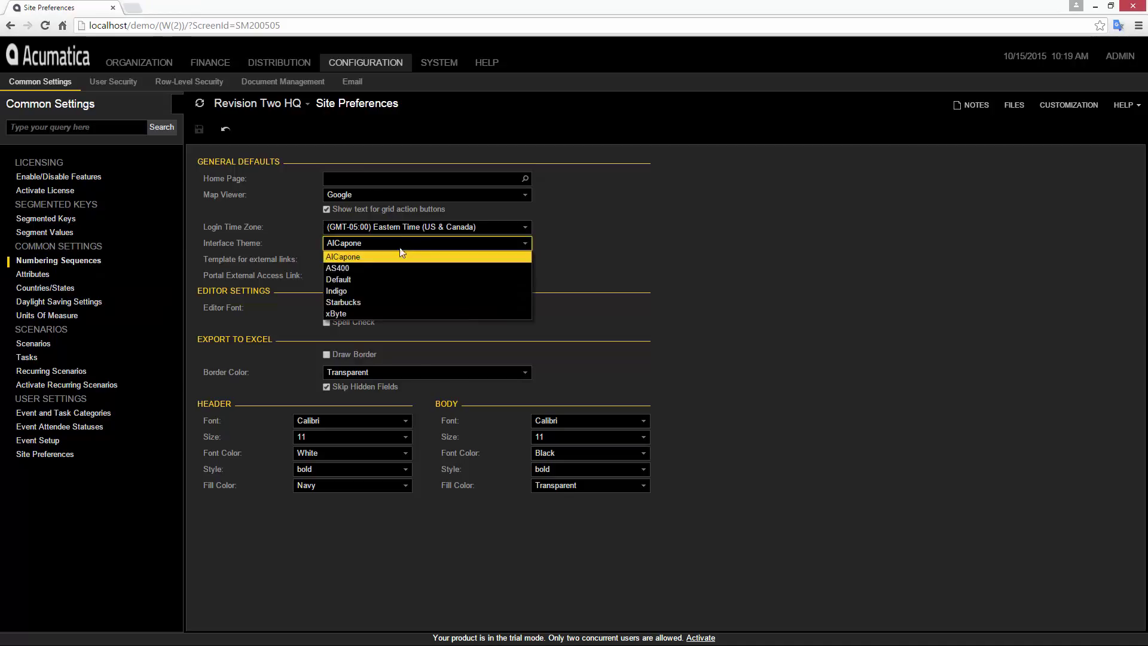
{"action": "left_click", "coordinate": [363, 269]}
{"action": "left_click", "coordinate": [199, 131]}
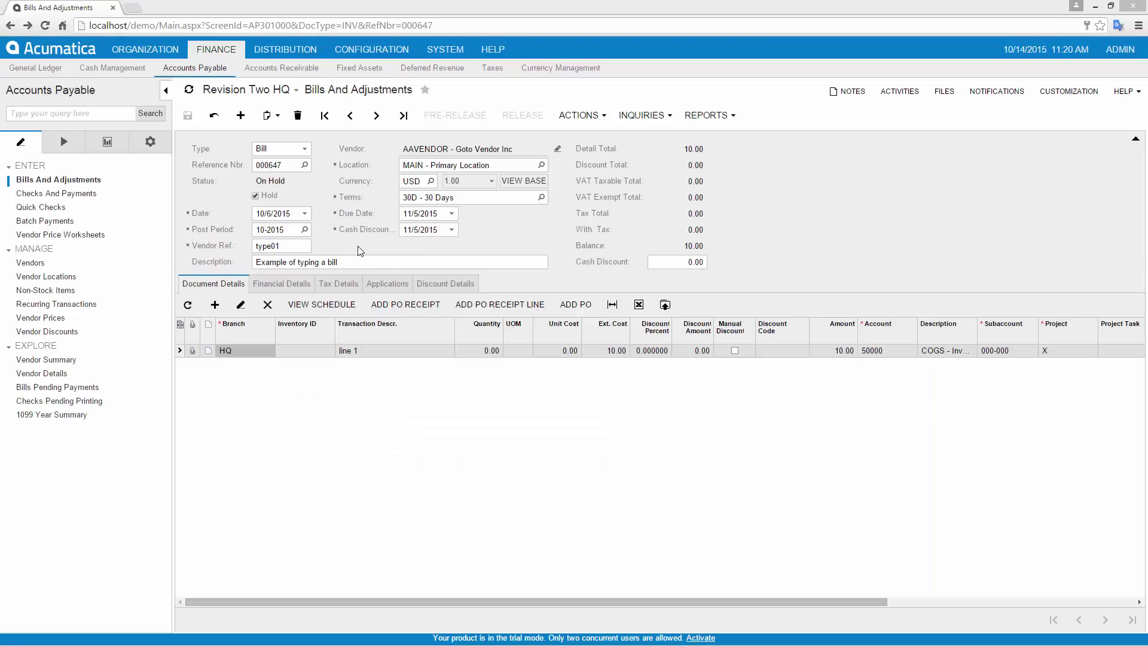
- From SYSTEM > Integration, load the Import AP Bill scenario in its own tab and return to the bill
{"action": "left_click", "coordinate": [363, 264]}
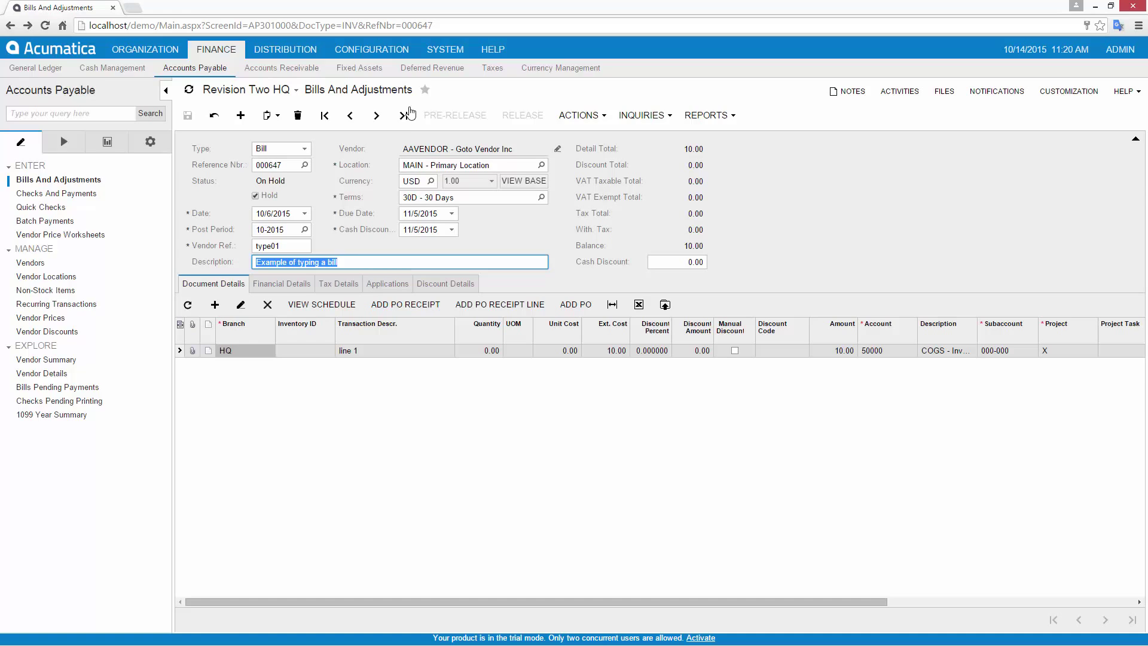
{"action": "left_click", "coordinate": [441, 56]}
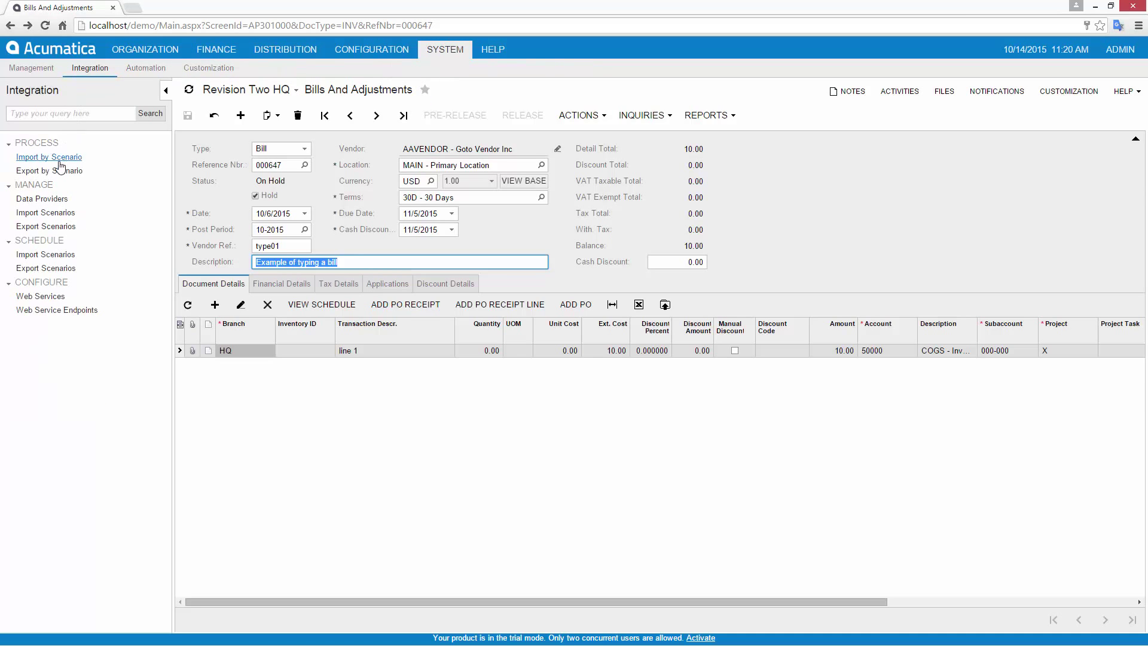
{"action": "right_click", "coordinate": [38, 213]}
{"action": "left_click", "coordinate": [85, 246]}
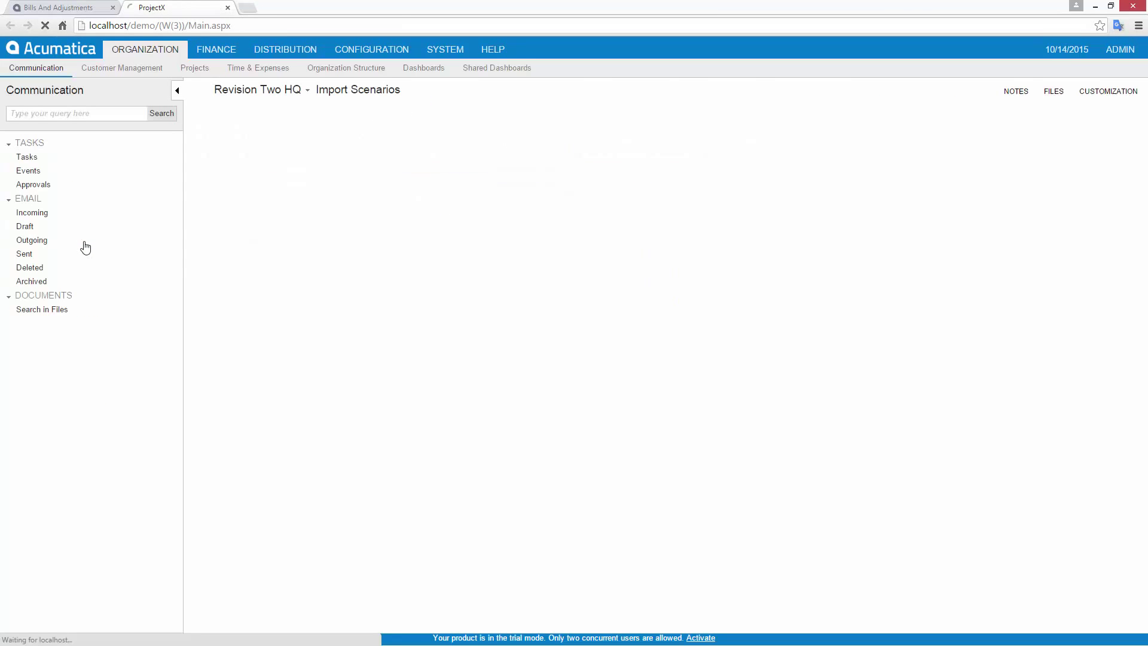
{"action": "left_click", "coordinate": [388, 115]}
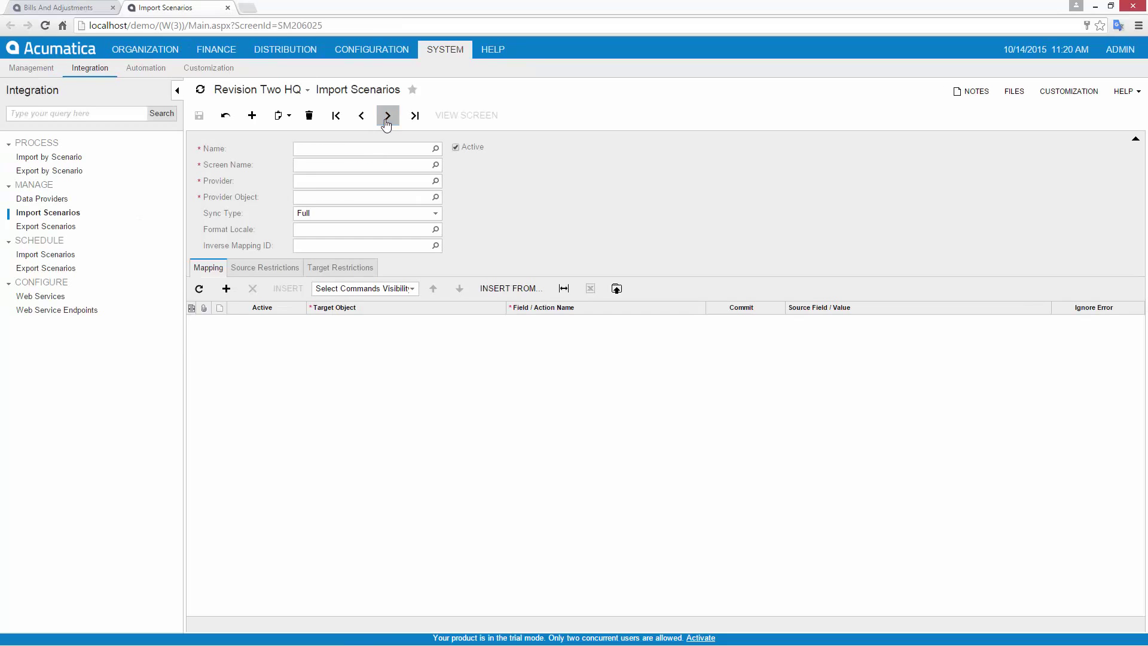
{"action": "left_click", "coordinate": [56, 8]}
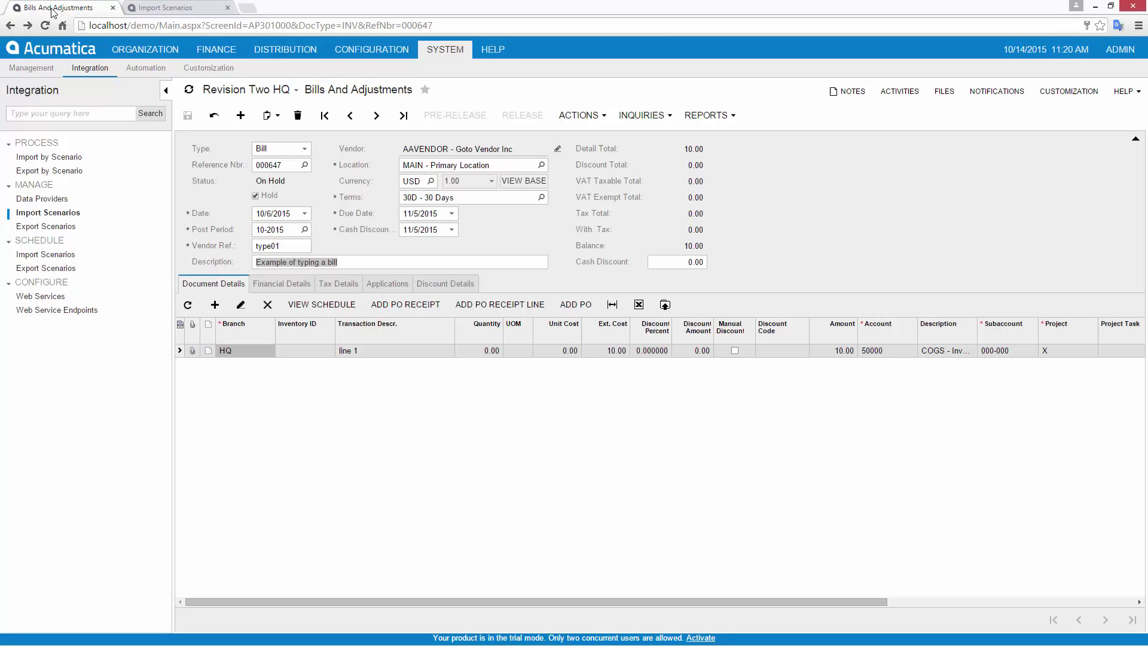
- Via HELP > Web Service, view the bills screen's web service operations and WSDL description
{"action": "left_click", "coordinate": [1124, 90]}
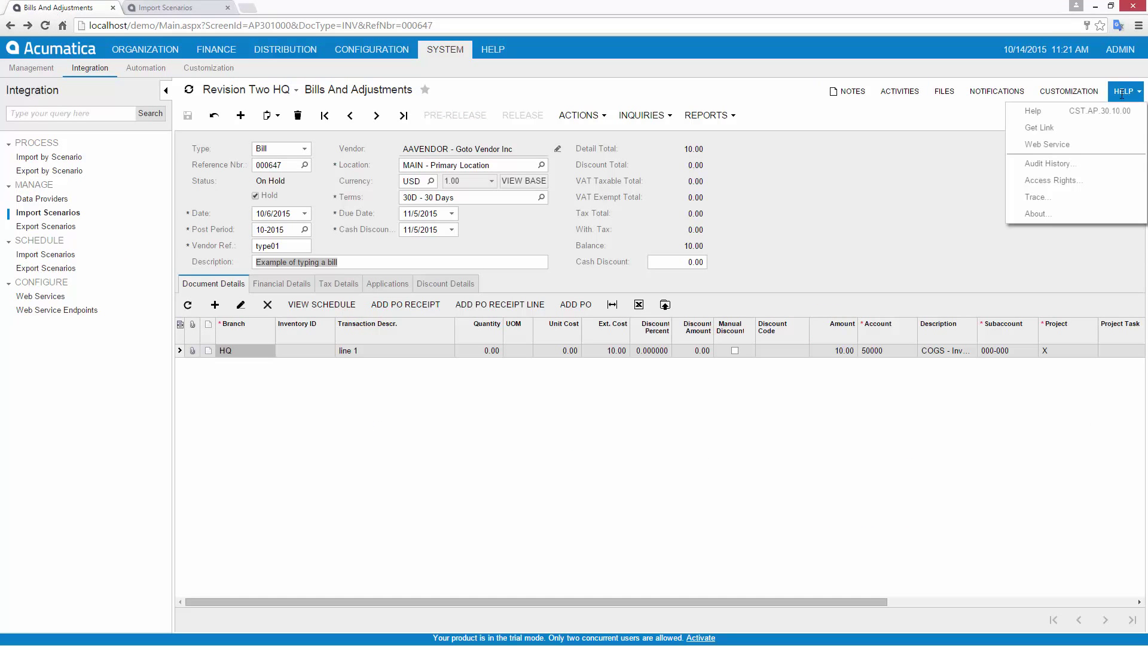
{"action": "left_click", "coordinate": [1046, 144]}
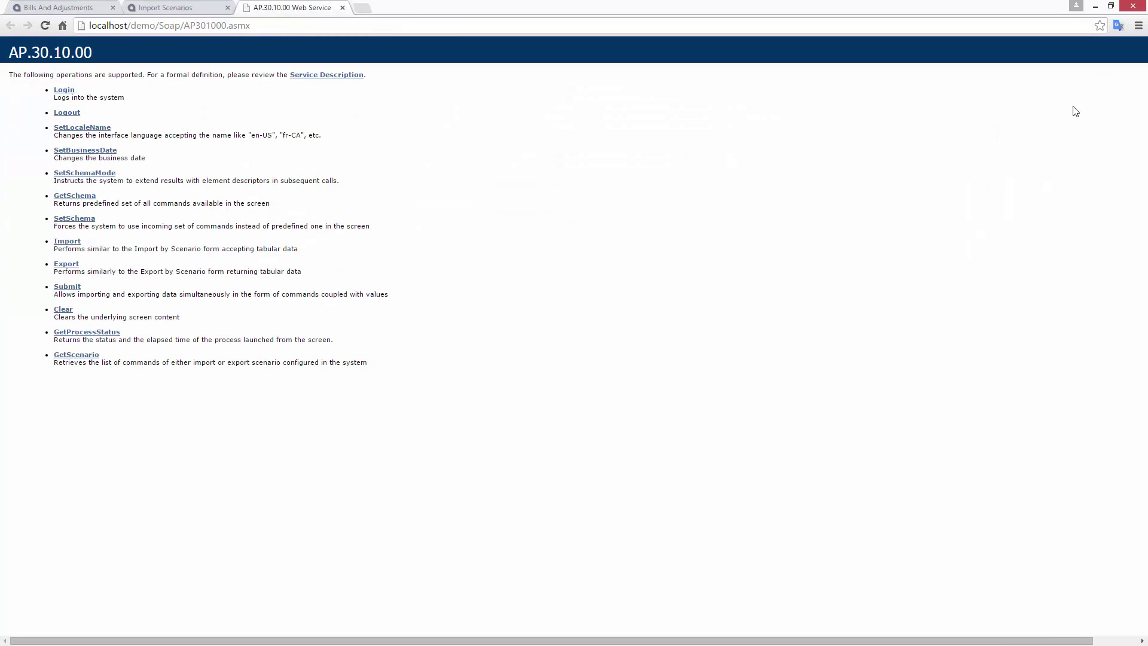
{"action": "left_click", "coordinate": [334, 77]}
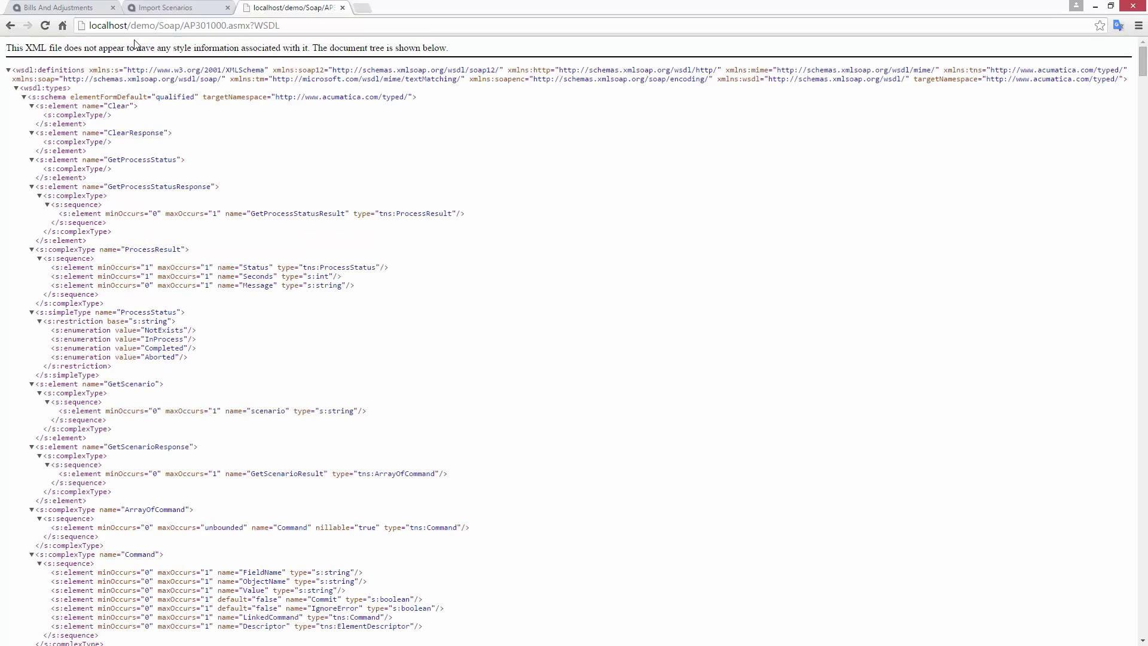
{"action": "left_click", "coordinate": [54, 7]}
{"action": "left_click", "coordinate": [177, 11]}
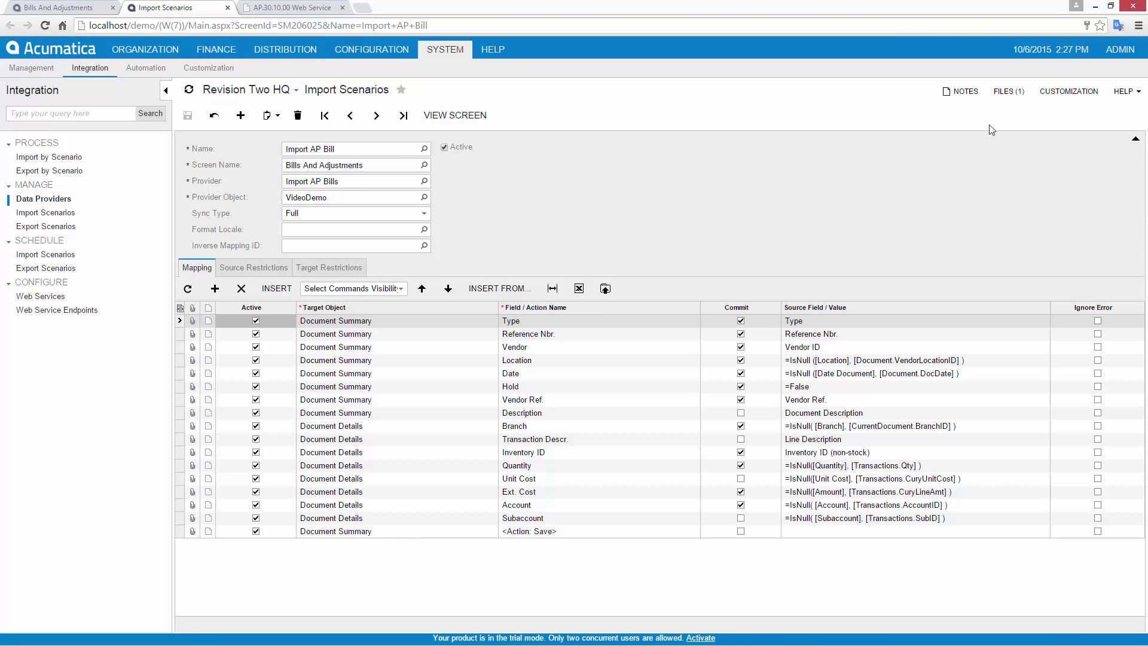
- Check the scenario's attached Excel file, close it, and go to Import by Scenario
{"action": "left_click", "coordinate": [1007, 92]}
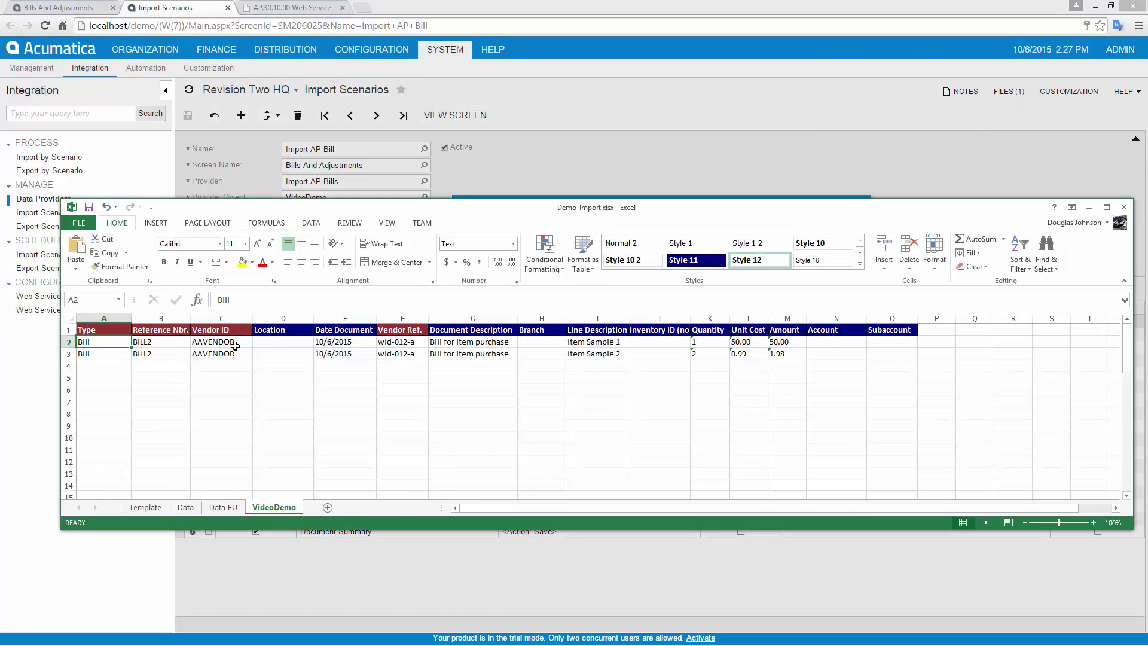
{"action": "left_click", "coordinate": [1124, 207]}
{"action": "left_click", "coordinate": [858, 205]}
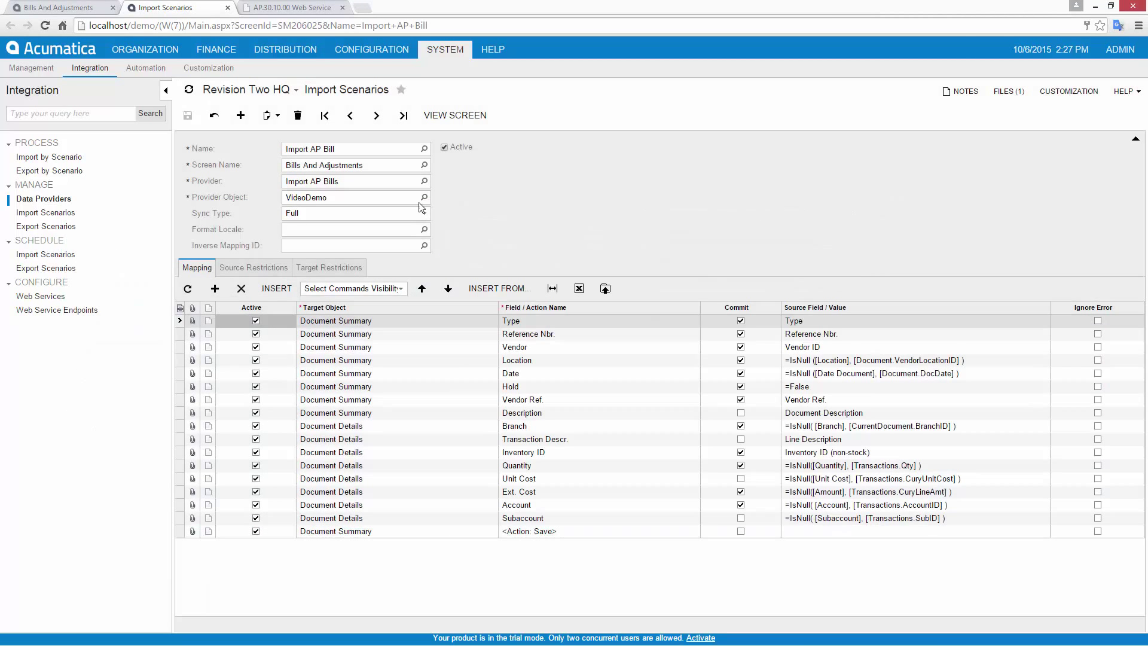
{"action": "left_click", "coordinate": [44, 157]}
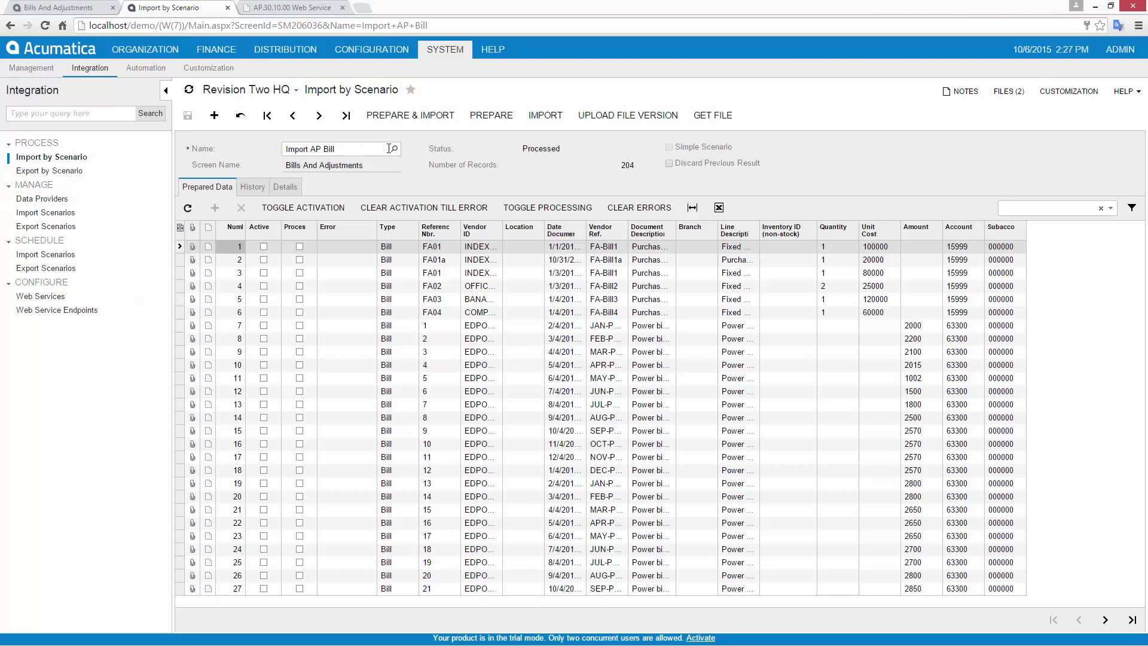
- Prepare and import the two bill lines, then bring up resulting bill 000648 for 51.98
{"action": "left_click", "coordinate": [491, 117]}
{"action": "left_click", "coordinate": [542, 120]}
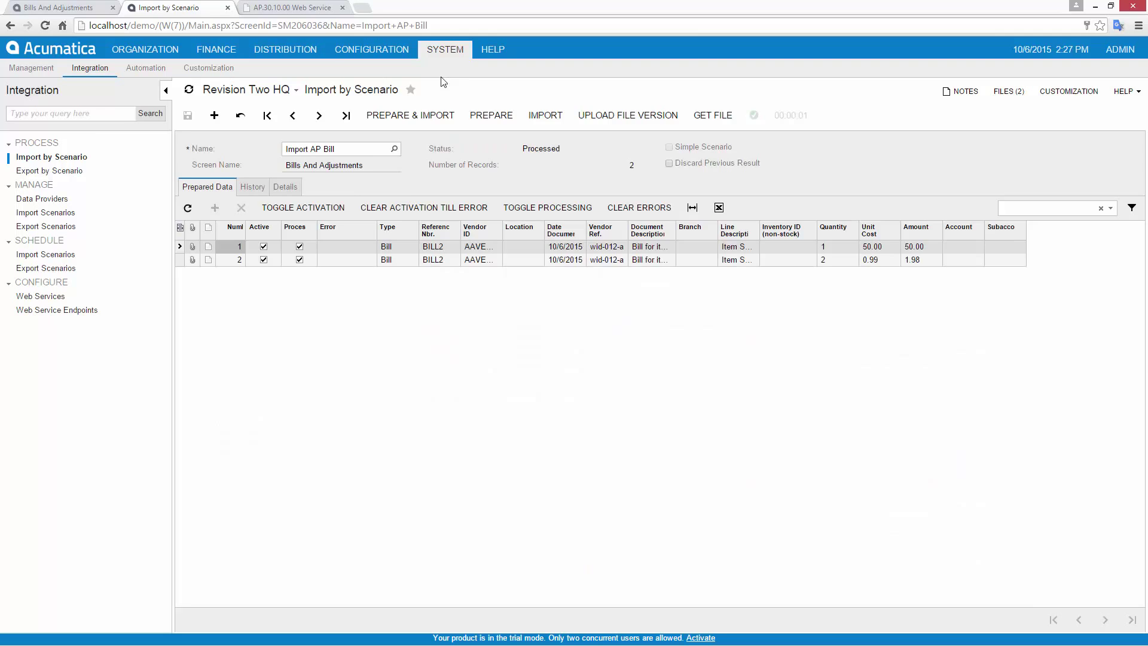
{"action": "left_click", "coordinate": [75, 9]}
{"action": "left_click", "coordinate": [415, 114]}
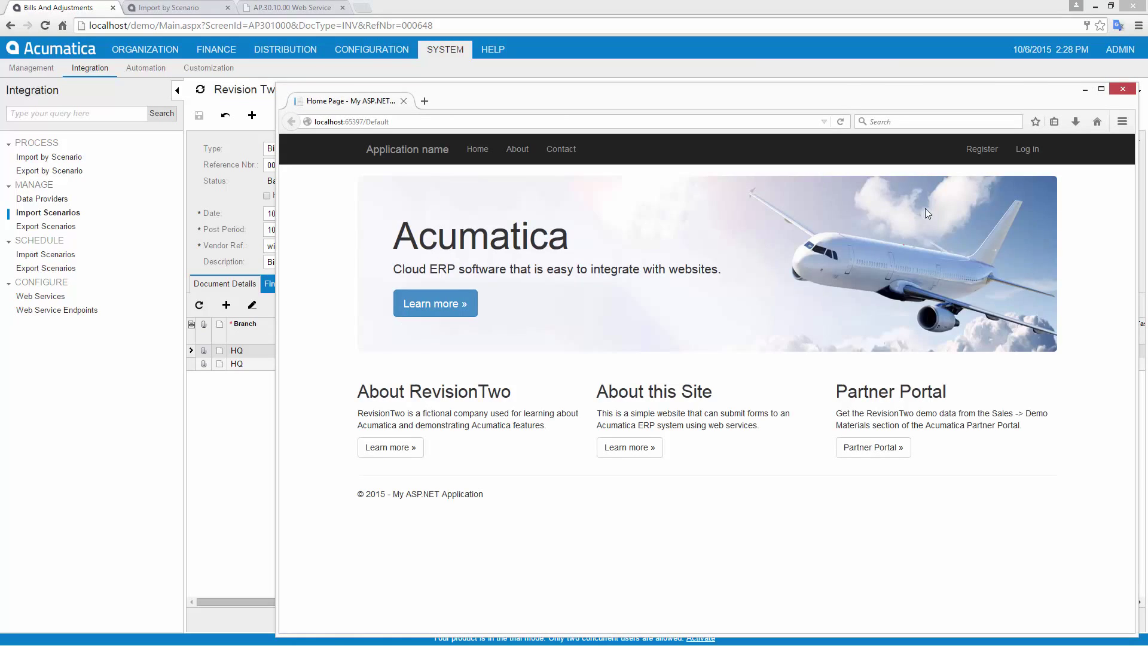
- Log in to the vendor website and bring up its AP Bill entry form
{"action": "left_click", "coordinate": [1028, 149]}
{"action": "left_click", "coordinate": [465, 360]}
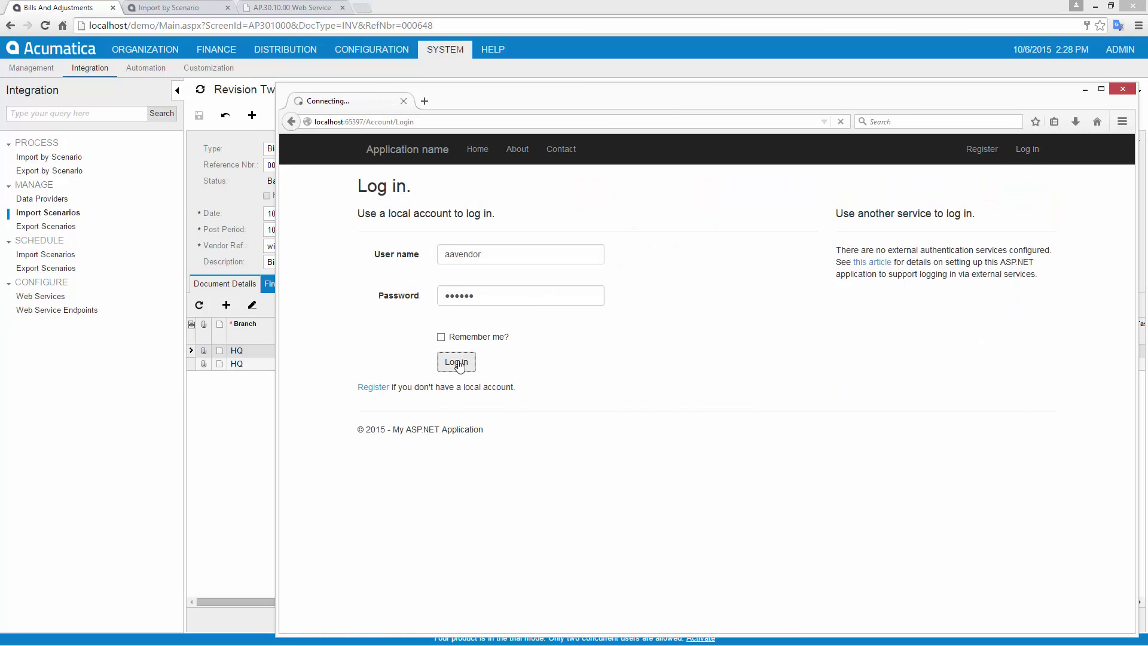
{"action": "left_click", "coordinate": [644, 451]}
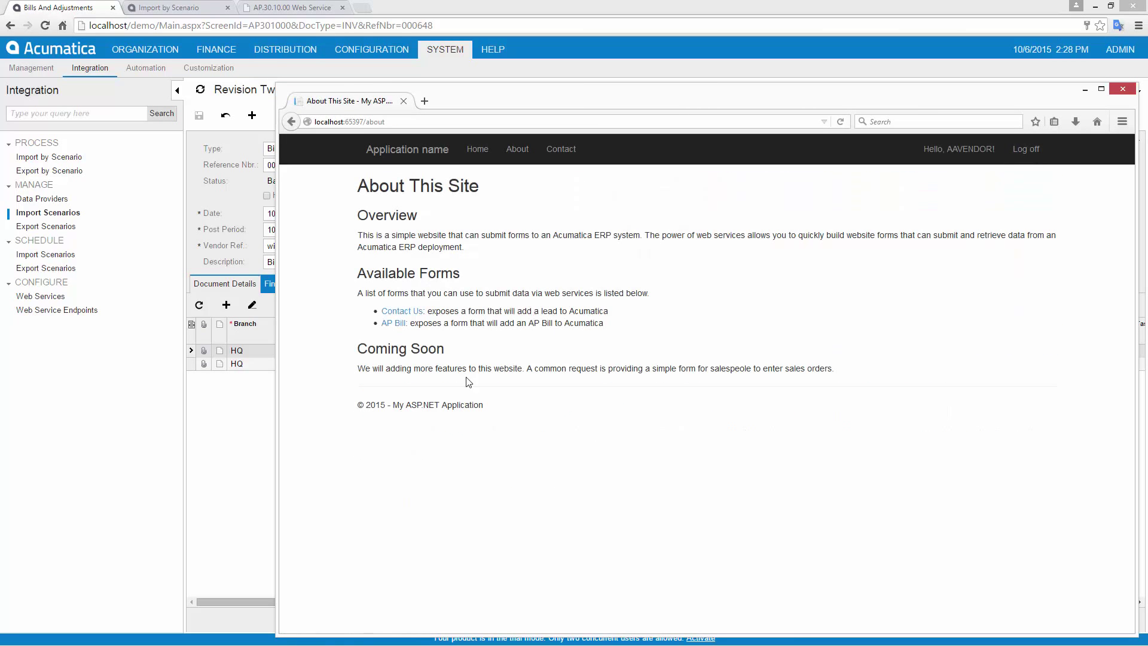
{"action": "left_click", "coordinate": [393, 323]}
{"action": "type", "text": "Bill from website"}
- Submit a 12.34 bill with description and due date, then view on-hold bill 000649 in Acumatica
{"action": "key", "text": "Tab"}
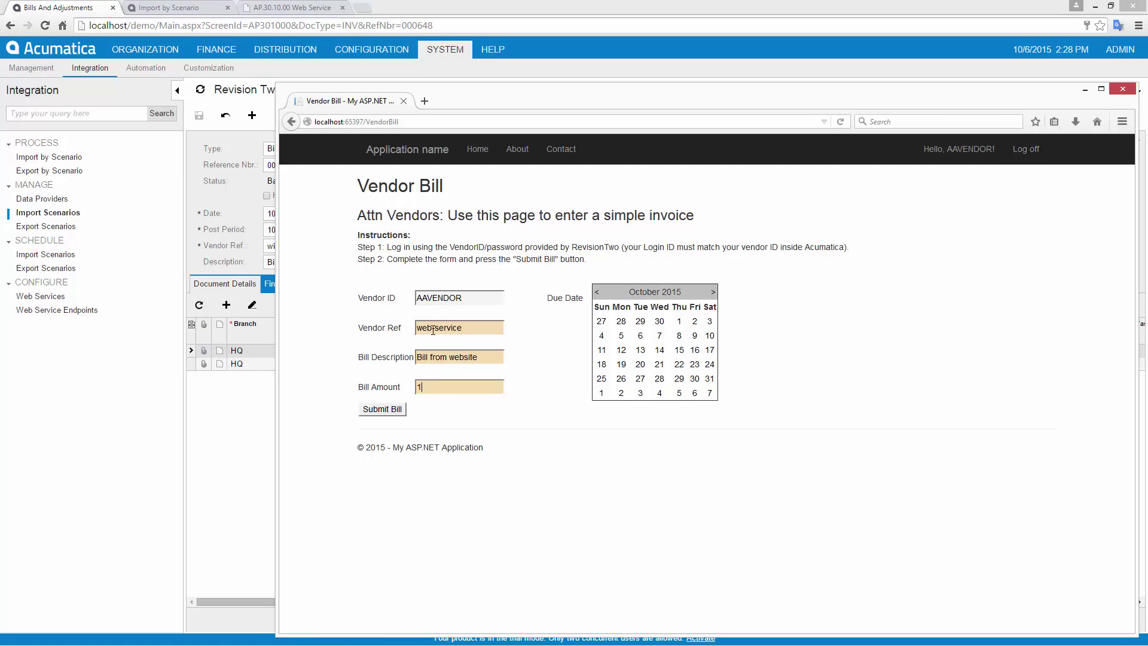
{"action": "type", "text": "12.34"}
{"action": "left_click", "coordinate": [659, 350]}
{"action": "left_click", "coordinate": [386, 411]}
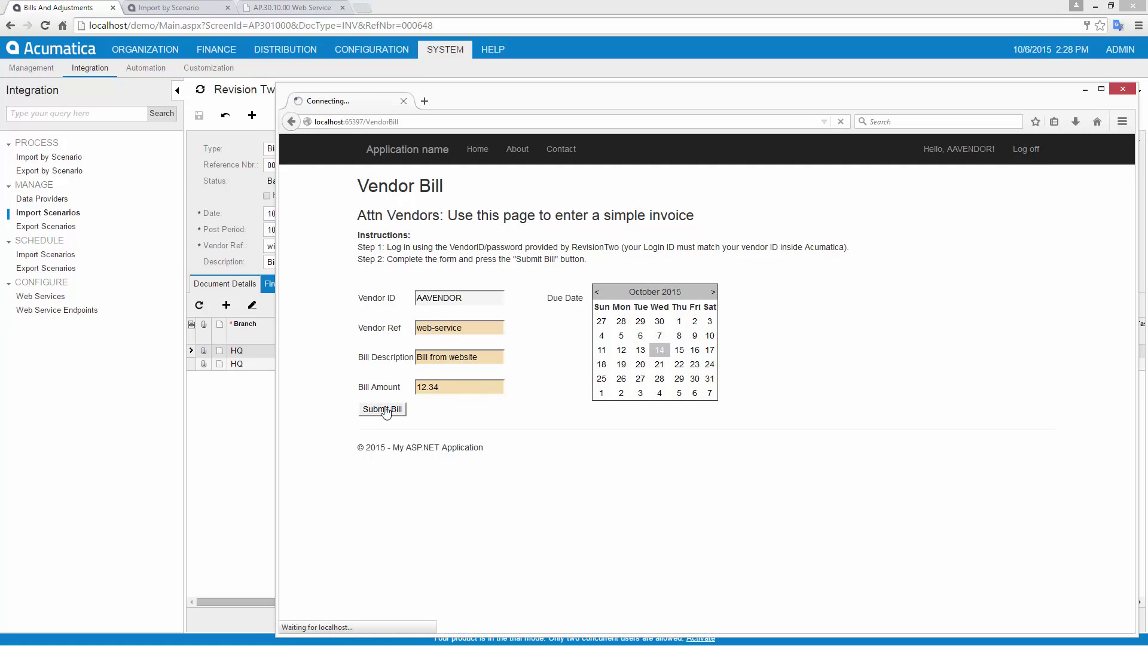
{"action": "left_click", "coordinate": [37, 11]}
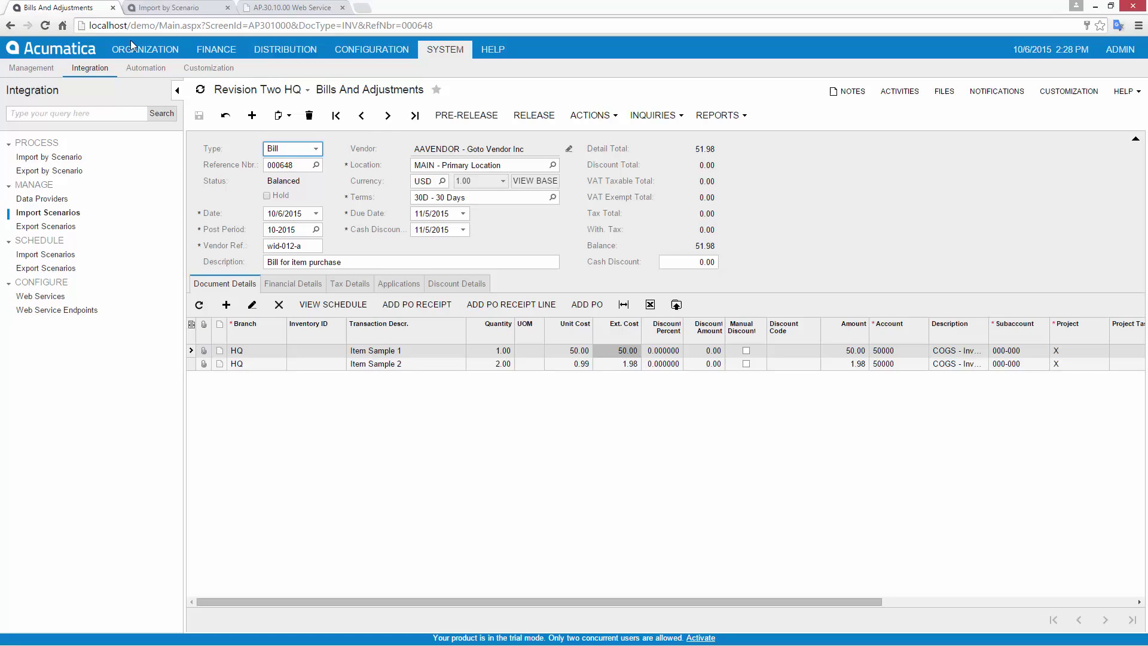
{"action": "left_click", "coordinate": [388, 115]}
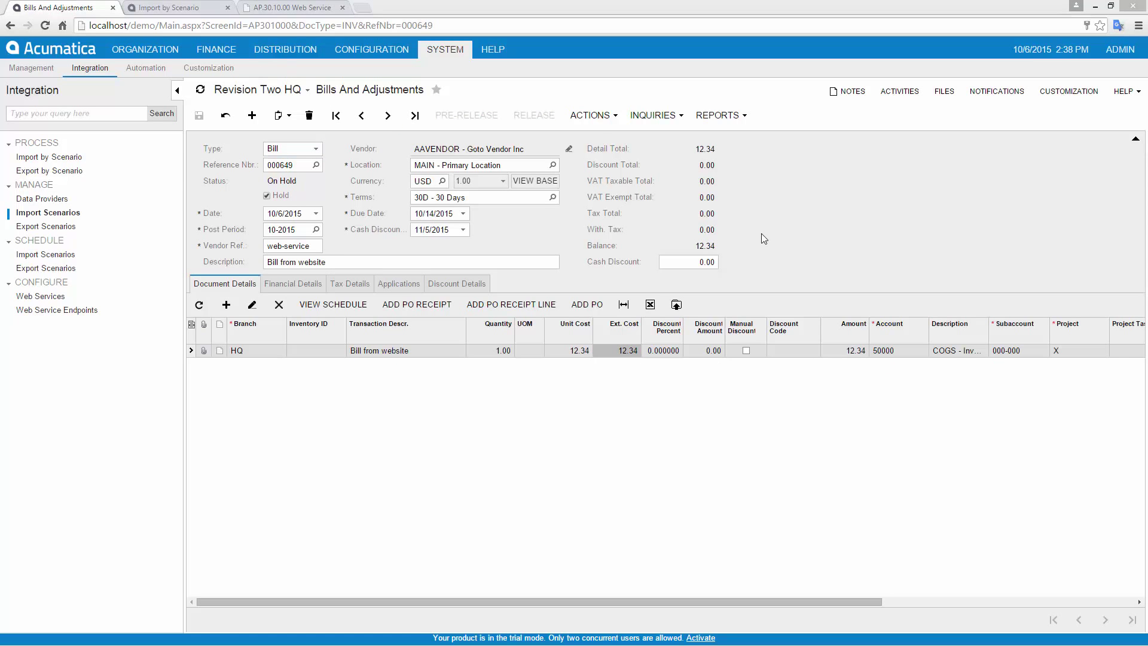
{"action": "left_click", "coordinate": [1069, 91]}
- In the Layout Editor, create a new UsrBillControlNum custom field on the bills document form
{"action": "left_click", "coordinate": [1053, 146]}
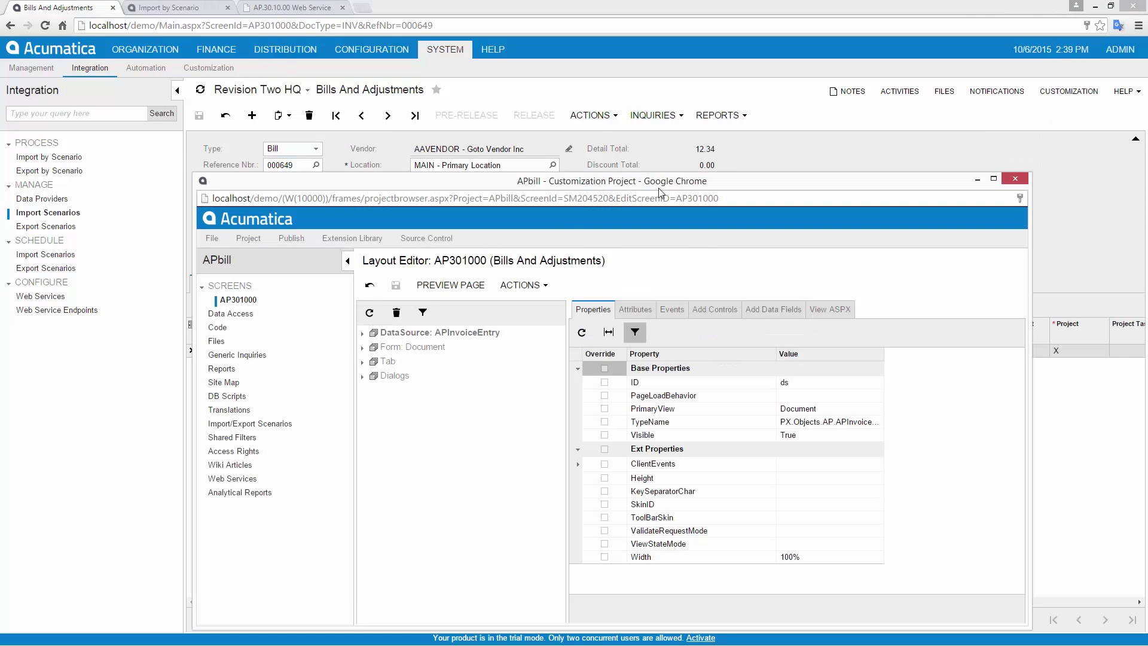
{"action": "left_click", "coordinate": [363, 348]}
{"action": "left_click", "coordinate": [374, 375]}
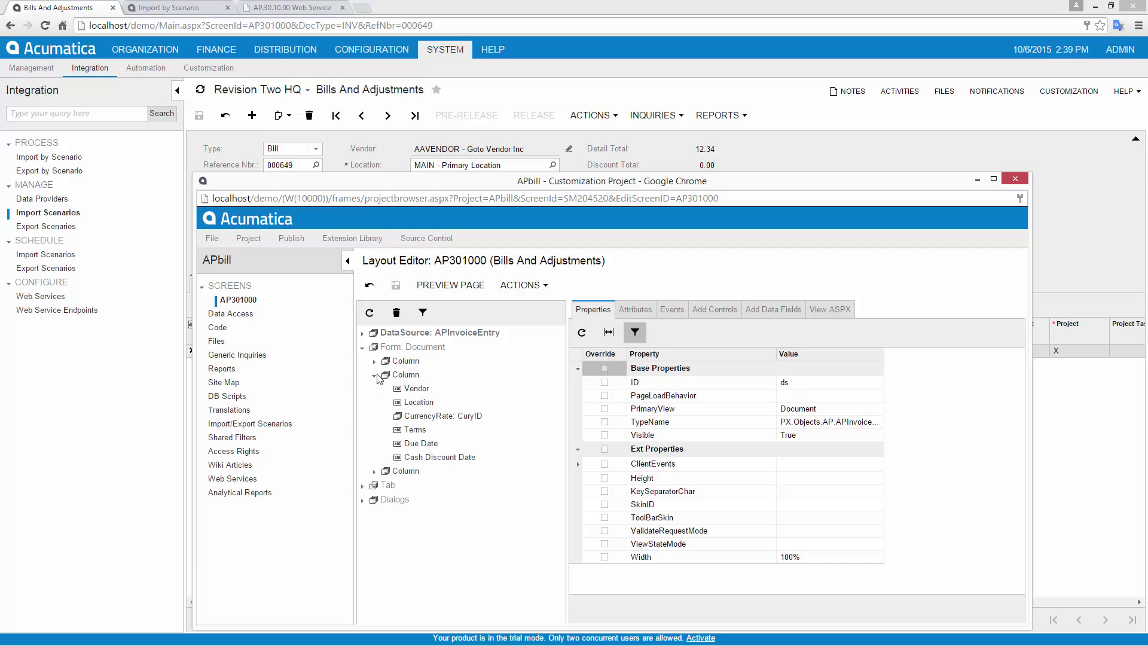
{"action": "left_click", "coordinate": [752, 310]}
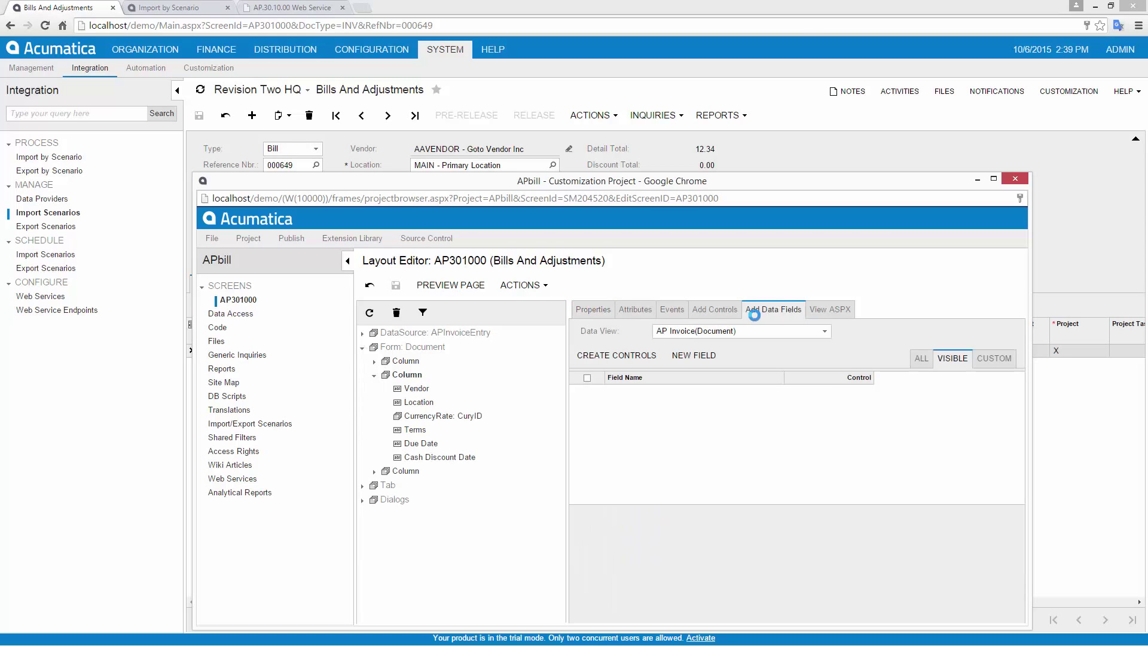
{"action": "left_click", "coordinate": [691, 356]}
{"action": "type", "text": "BillControlNum"}
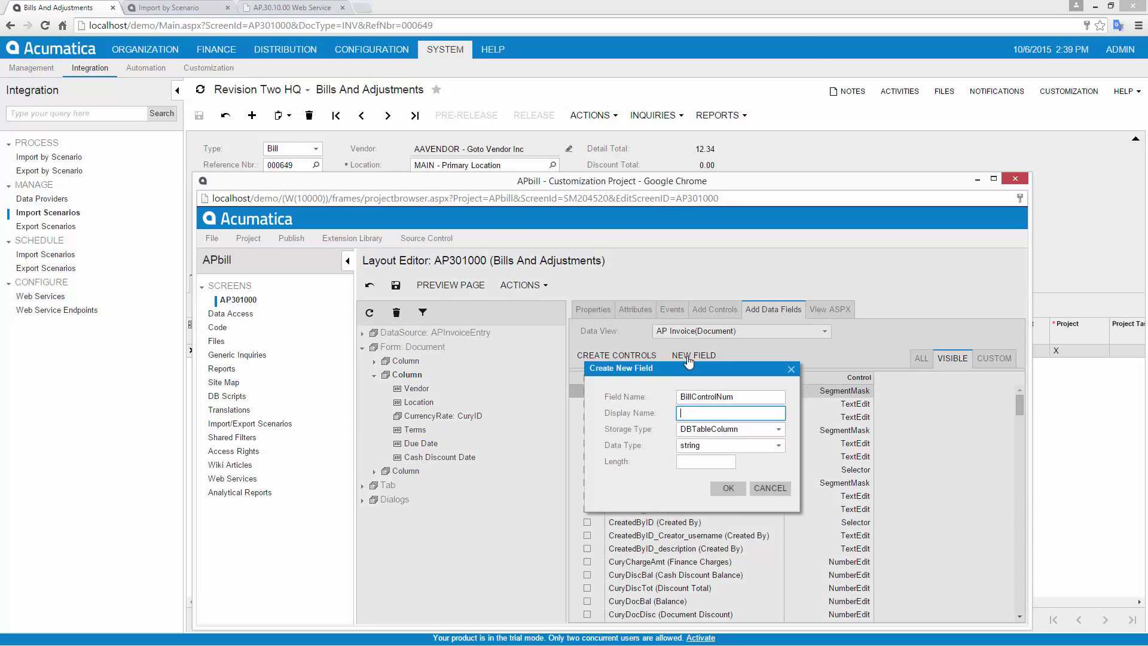
{"action": "key", "text": "Tab"}
{"action": "key", "text": "Tab"}
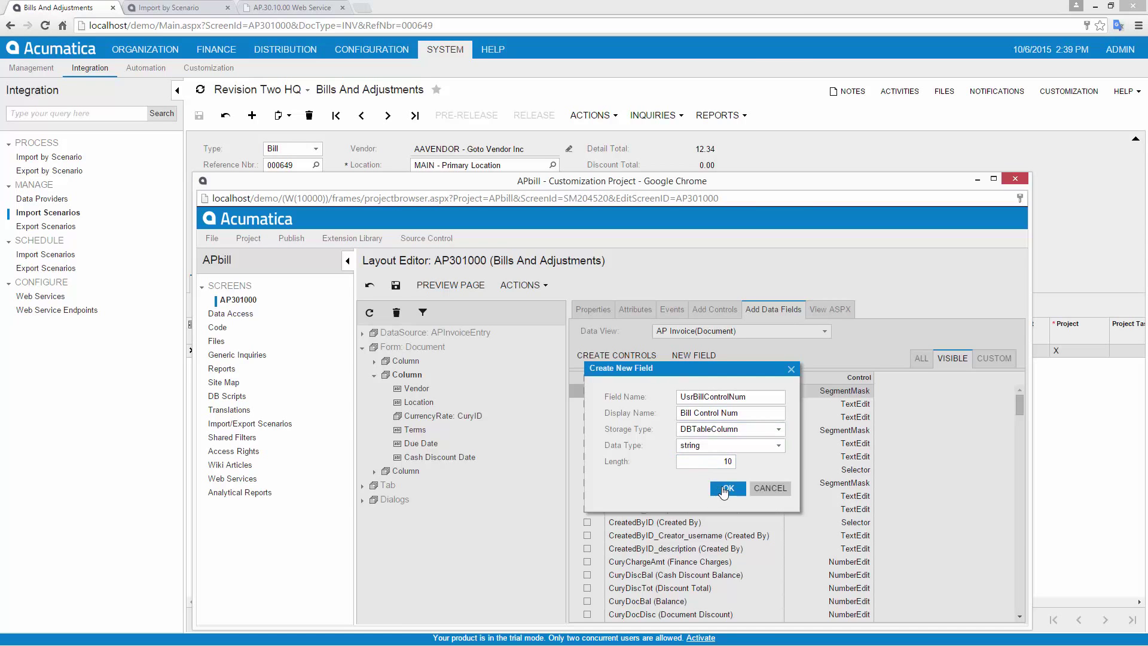
{"action": "left_click", "coordinate": [726, 489]}
{"action": "left_click", "coordinate": [715, 473]}
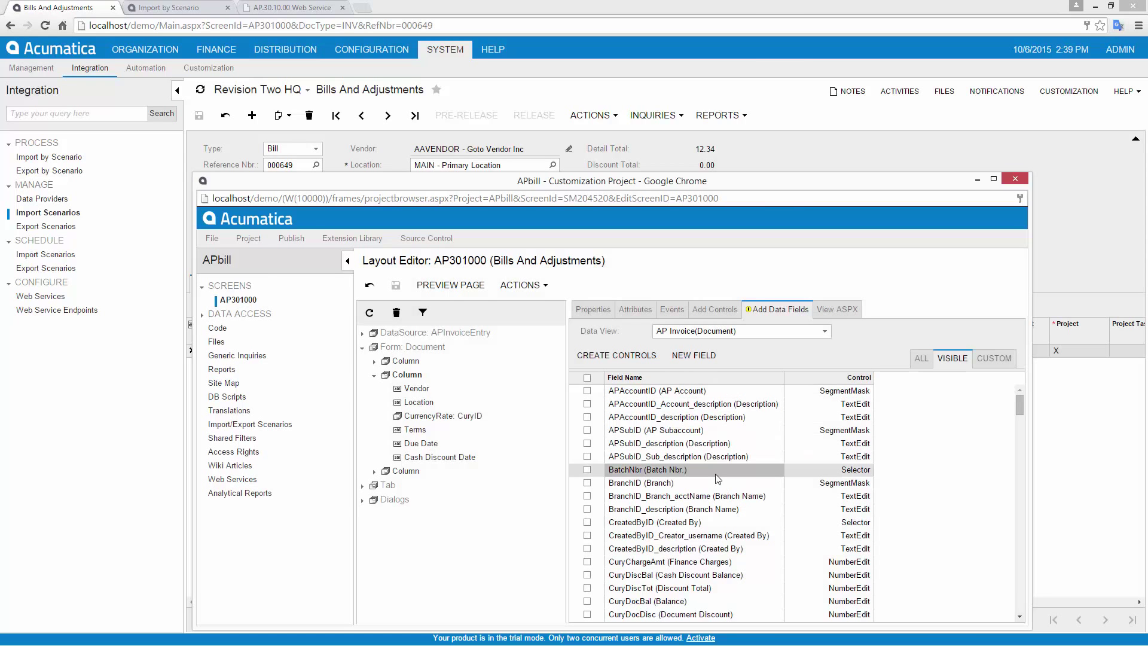
- Publish the customization project and close the compilation log
{"action": "left_click", "coordinate": [291, 238]}
{"action": "left_click", "coordinate": [309, 258]}
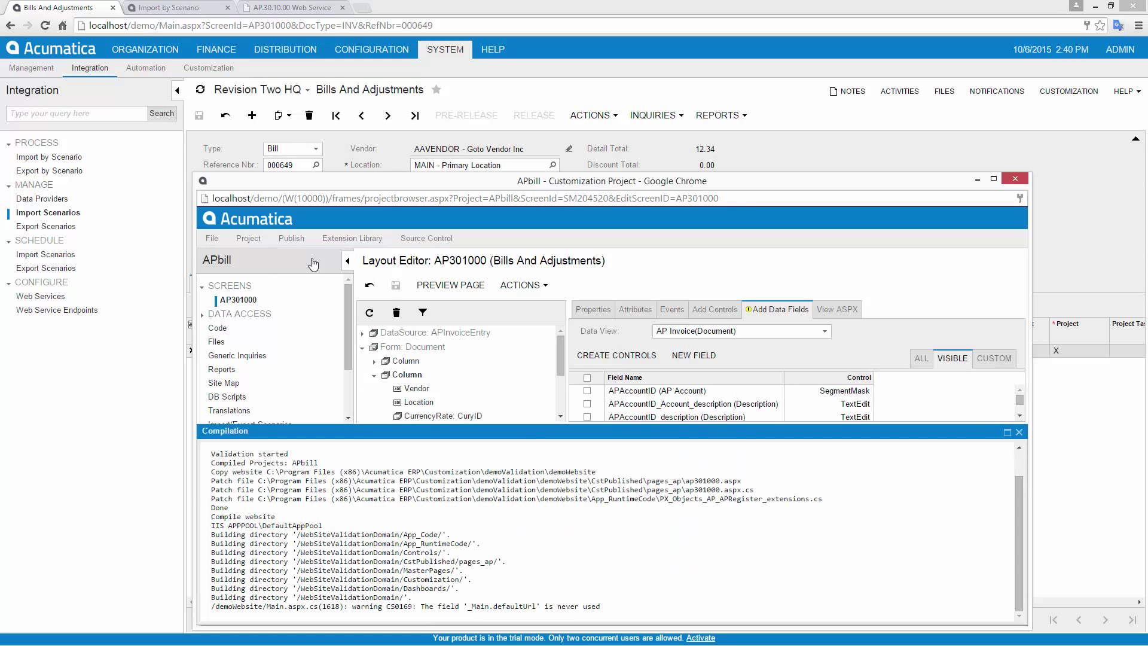
{"action": "left_click", "coordinate": [227, 604]}
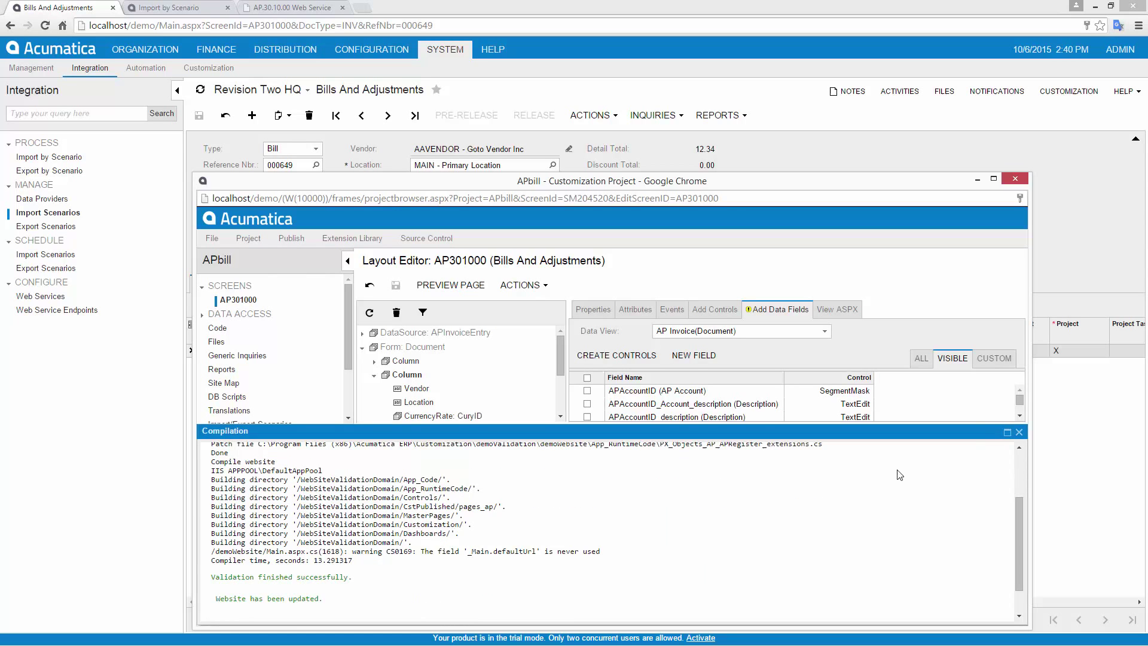
{"action": "left_click", "coordinate": [1019, 432]}
- Add the Bill Control Num control, place it just below Due Date, and save the layout
{"action": "left_click", "coordinate": [994, 358]}
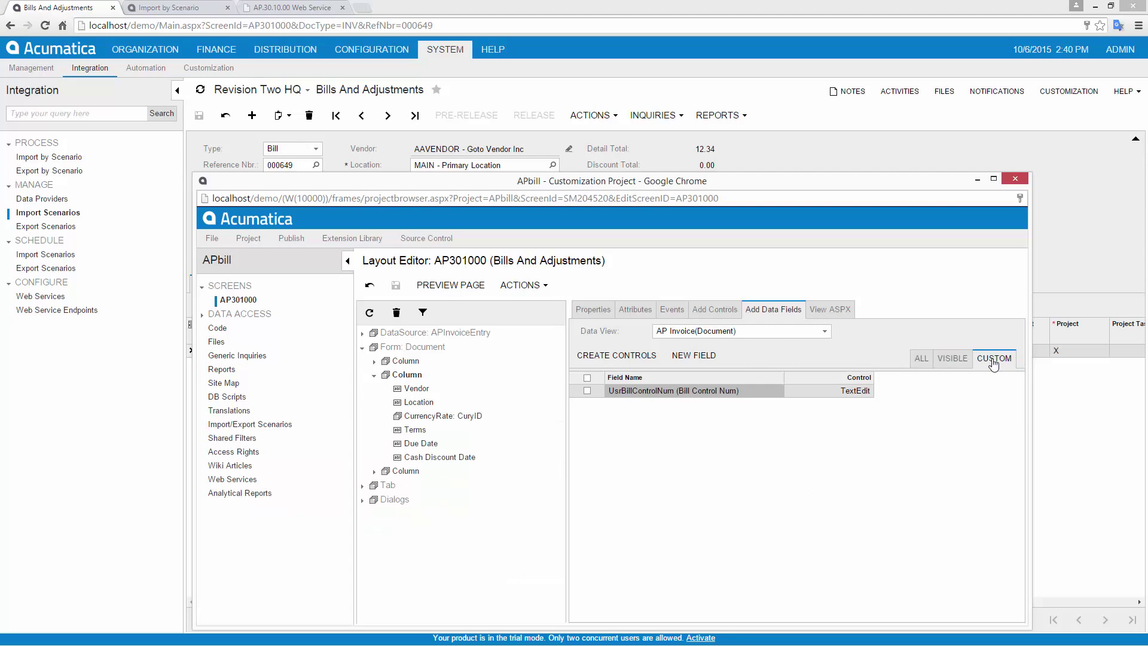
{"action": "left_click", "coordinate": [587, 390]}
{"action": "left_click", "coordinate": [617, 356]}
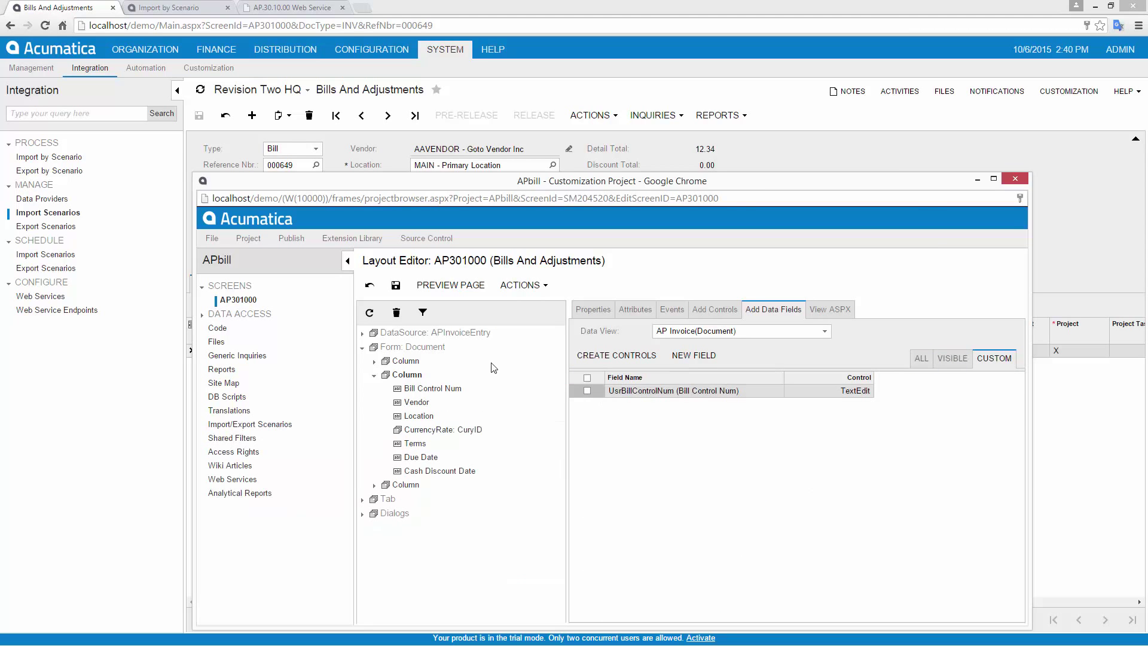
{"action": "left_click_drag", "start_coordinate": [440, 393], "coordinate": [463, 464]}
{"action": "left_click", "coordinate": [396, 286]}
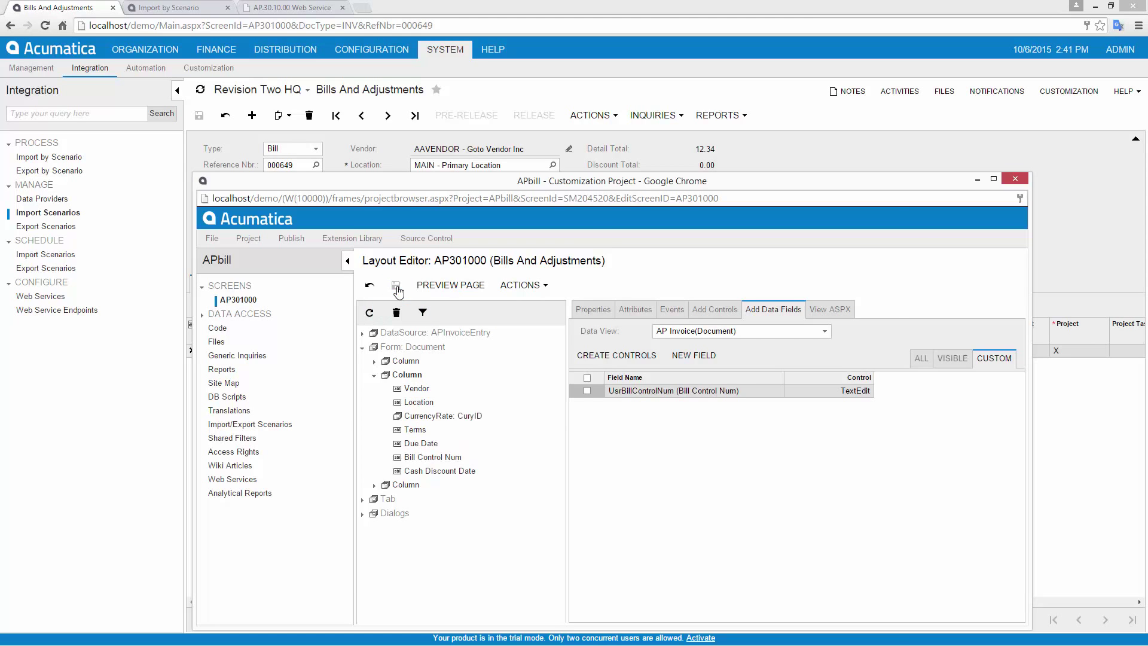
- Preview the customized bills form and enter 12345 as Bill Control Num on bill 000649
{"action": "left_click", "coordinate": [433, 285]}
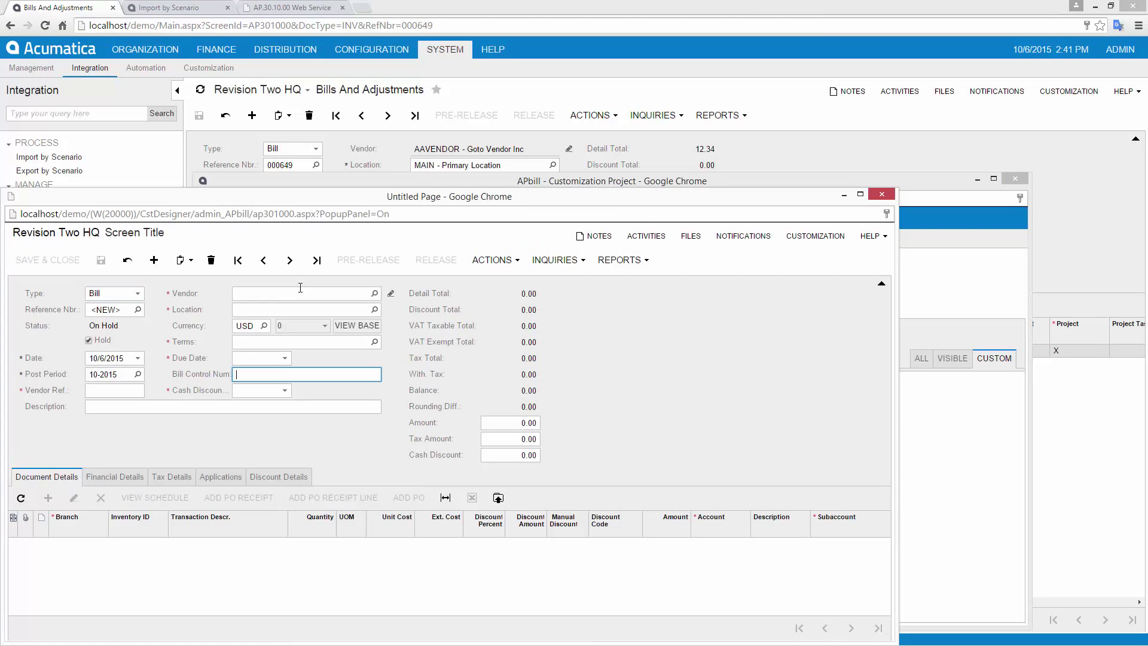
{"action": "left_click", "coordinate": [316, 261]}
{"action": "left_click", "coordinate": [277, 375]}
{"action": "type", "text": "12"}
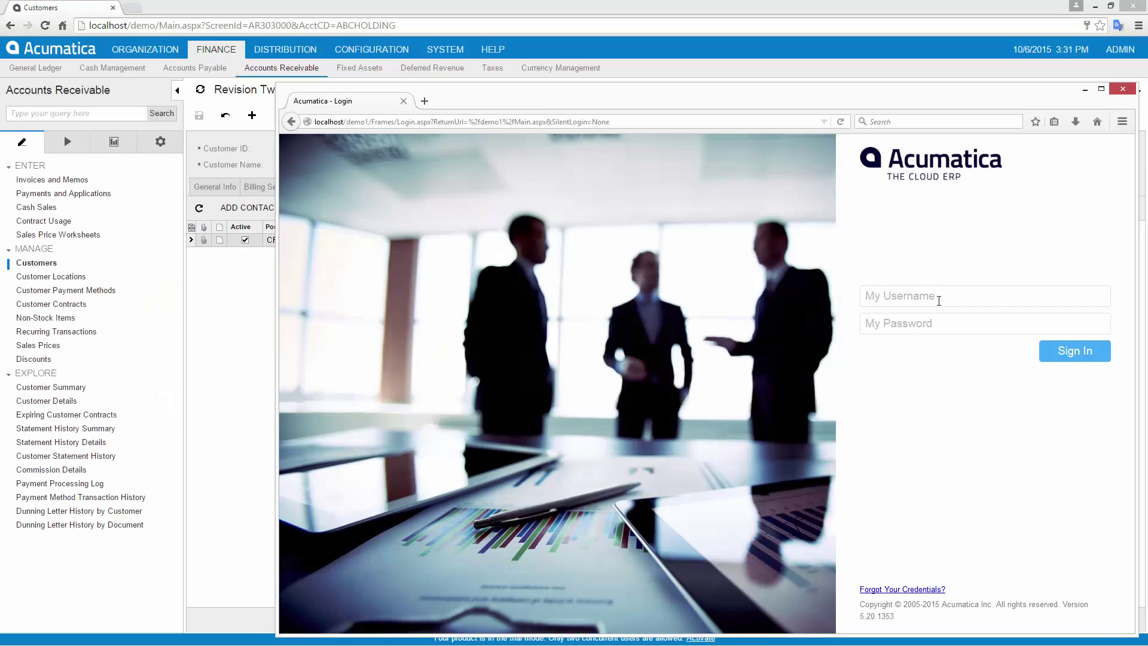
{"action": "type", "text": "pico"}
- Sign in to the customer portal and list the customer's open documents
{"action": "key", "text": "Tab"}
{"action": "key", "text": "Return"}
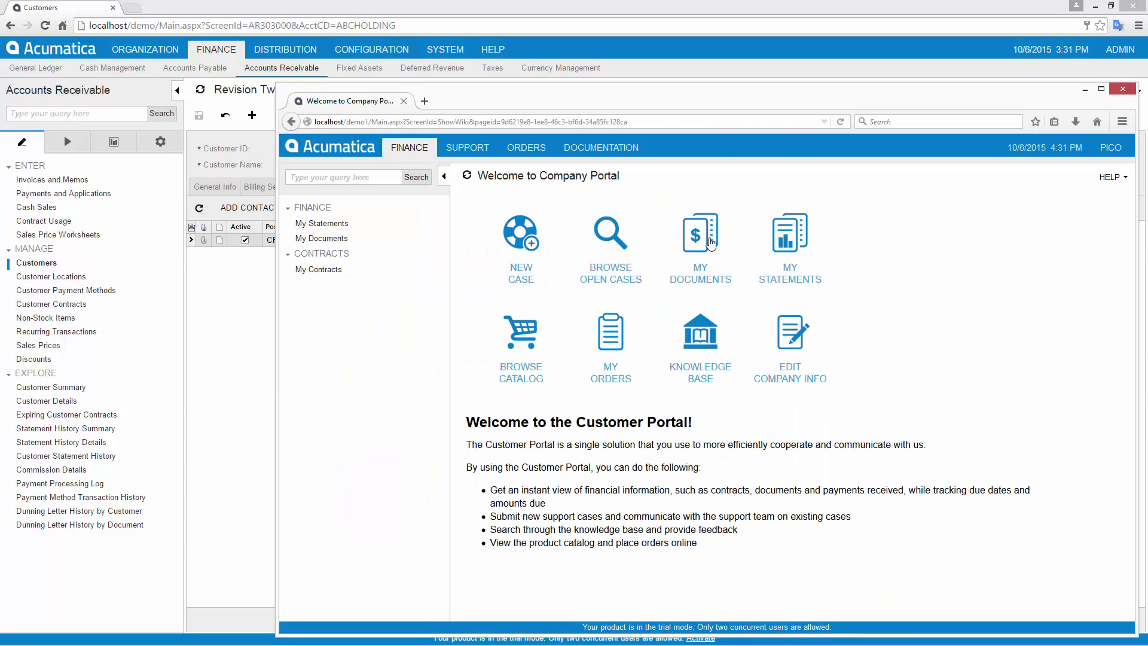
{"action": "left_click", "coordinate": [699, 236]}
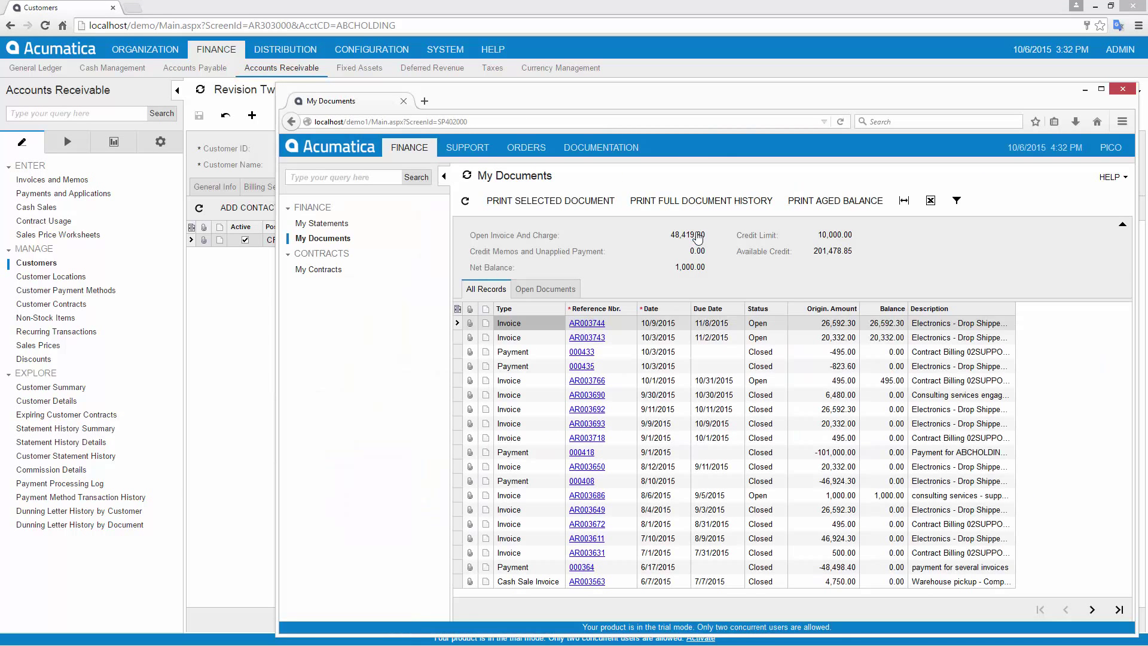
{"action": "left_click", "coordinate": [544, 290]}
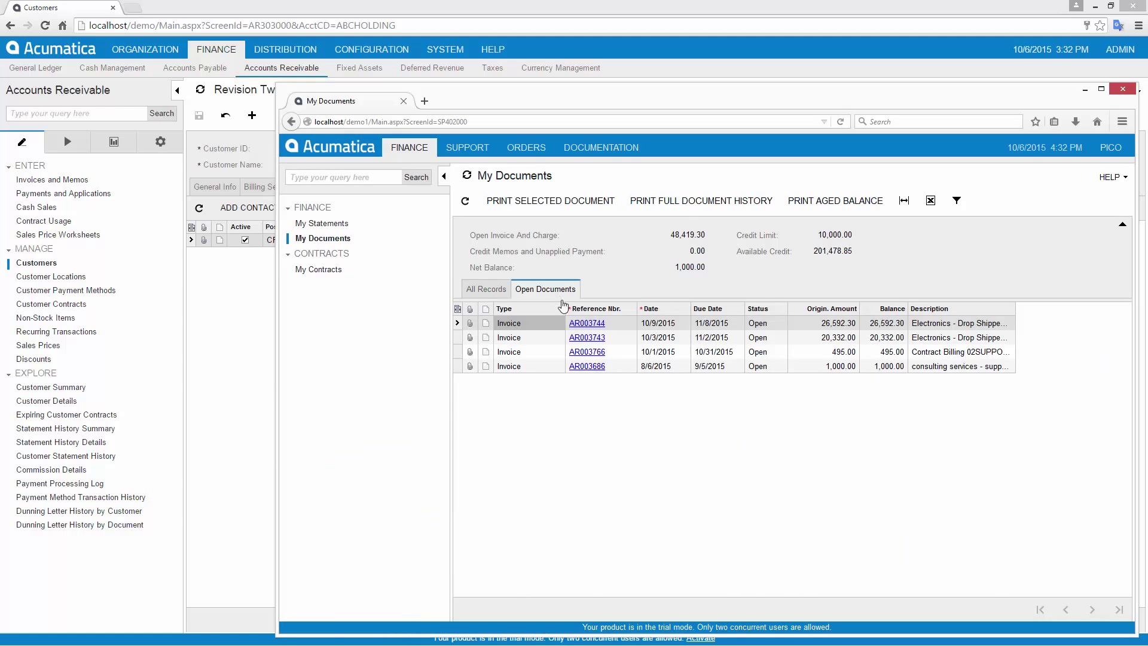
- View invoice AR003743, return home, and bring up the customer's My Orders list
{"action": "left_click", "coordinate": [596, 340]}
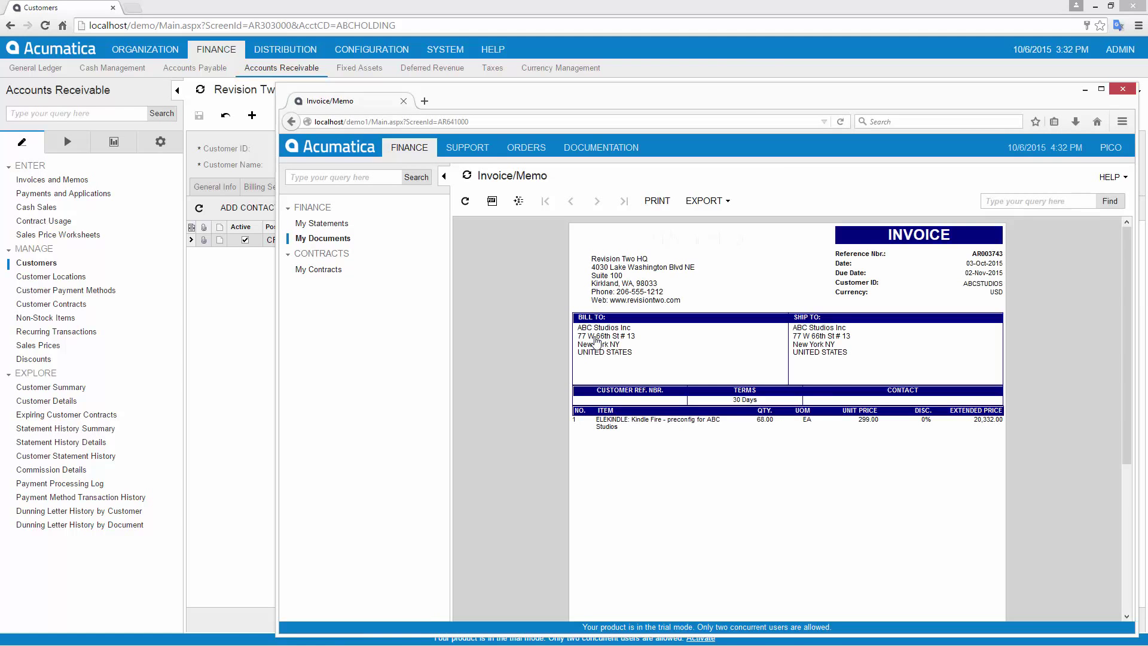
{"action": "left_click", "coordinate": [349, 155]}
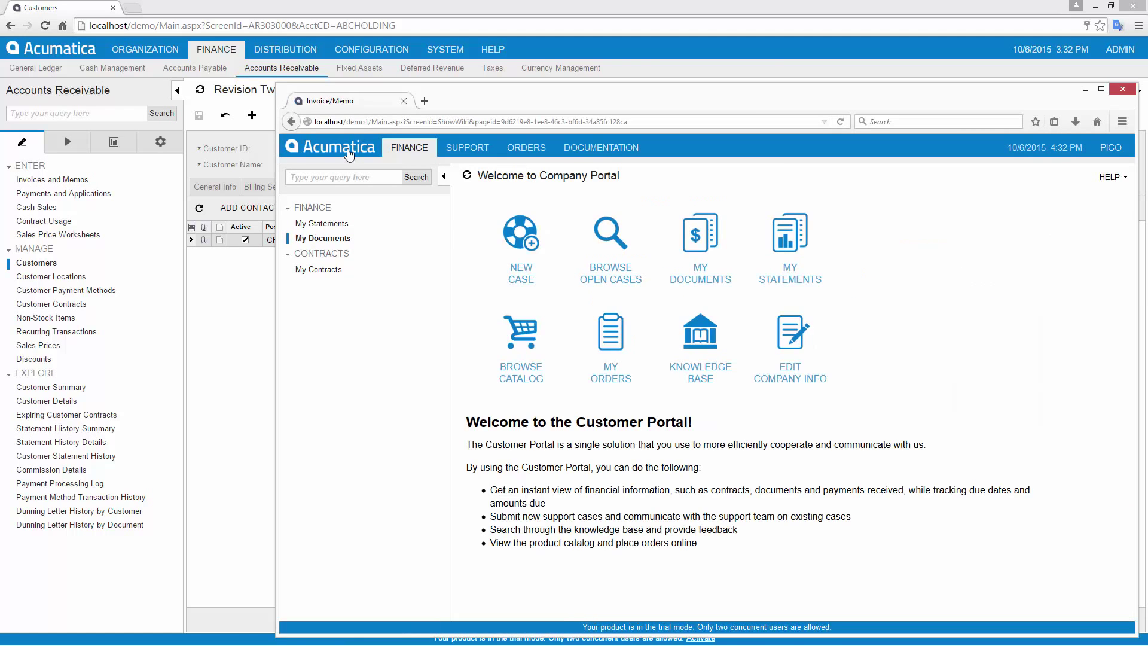
{"action": "left_click", "coordinate": [606, 350]}
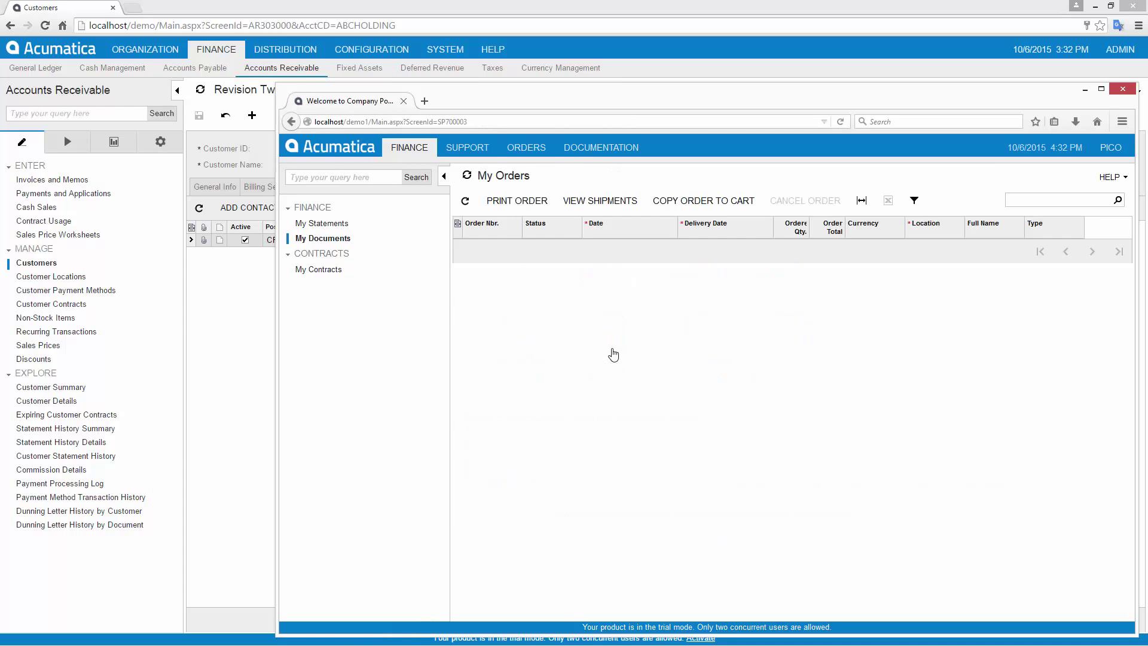
- Copy order AR003319 into the cart and set the ELEKINDLE Kindle Fire quantity to 5
{"action": "left_click", "coordinate": [552, 434]}
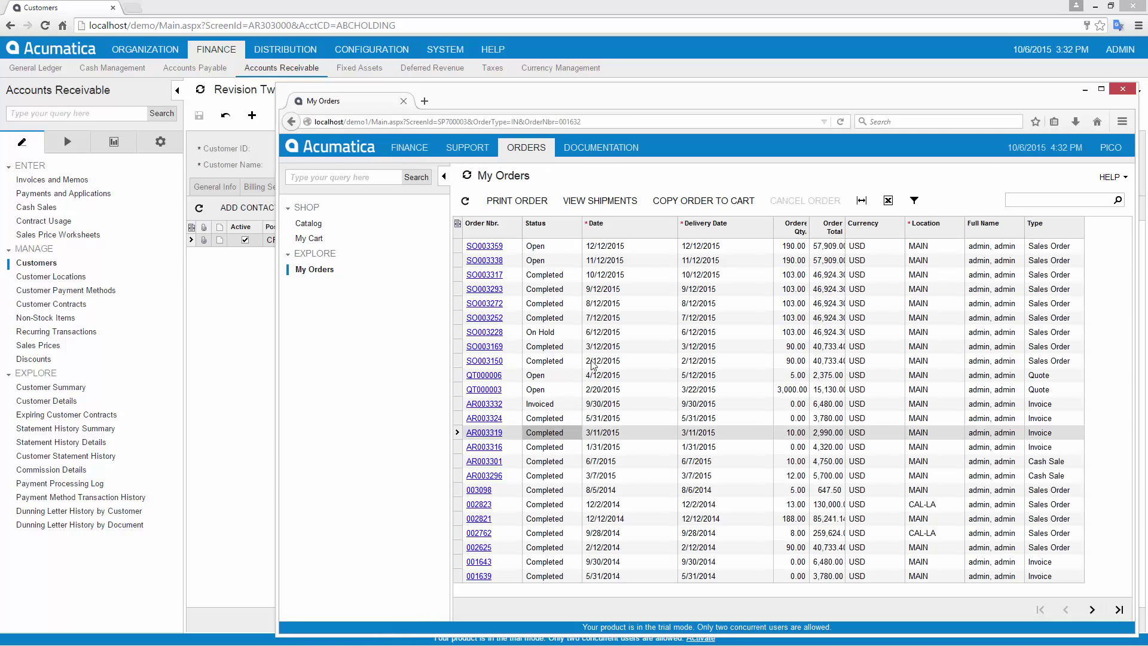
{"action": "left_click", "coordinate": [703, 201]}
{"action": "left_click", "coordinate": [636, 303]}
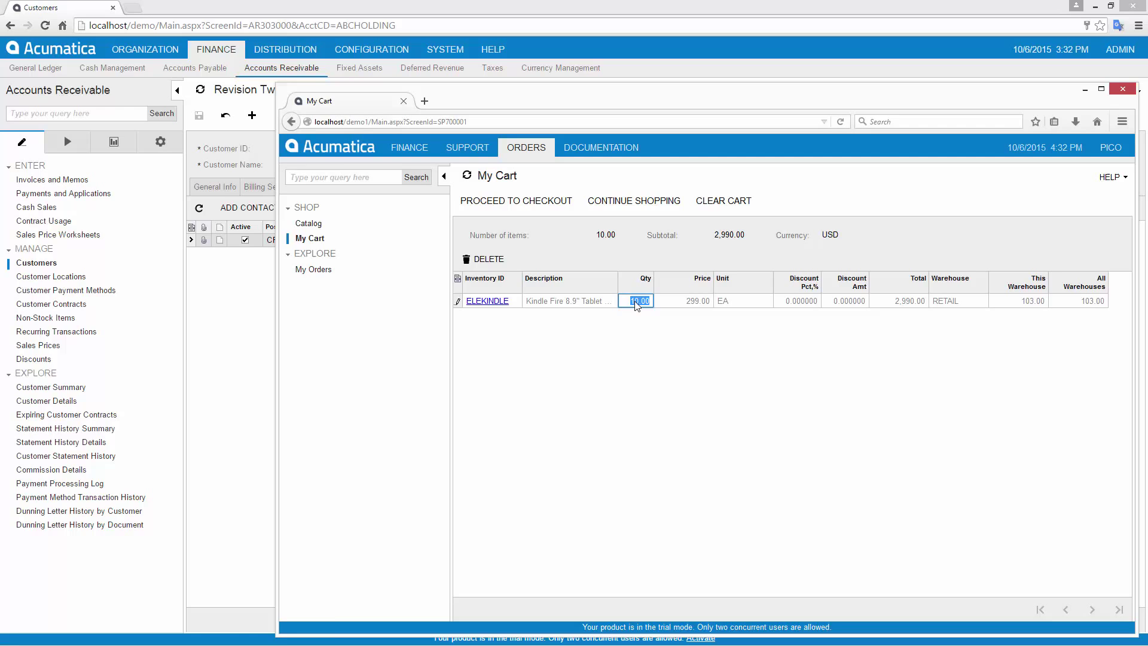
{"action": "type", "text": "5"}
{"action": "key", "text": "Return"}
{"action": "left_click", "coordinate": [493, 303]}
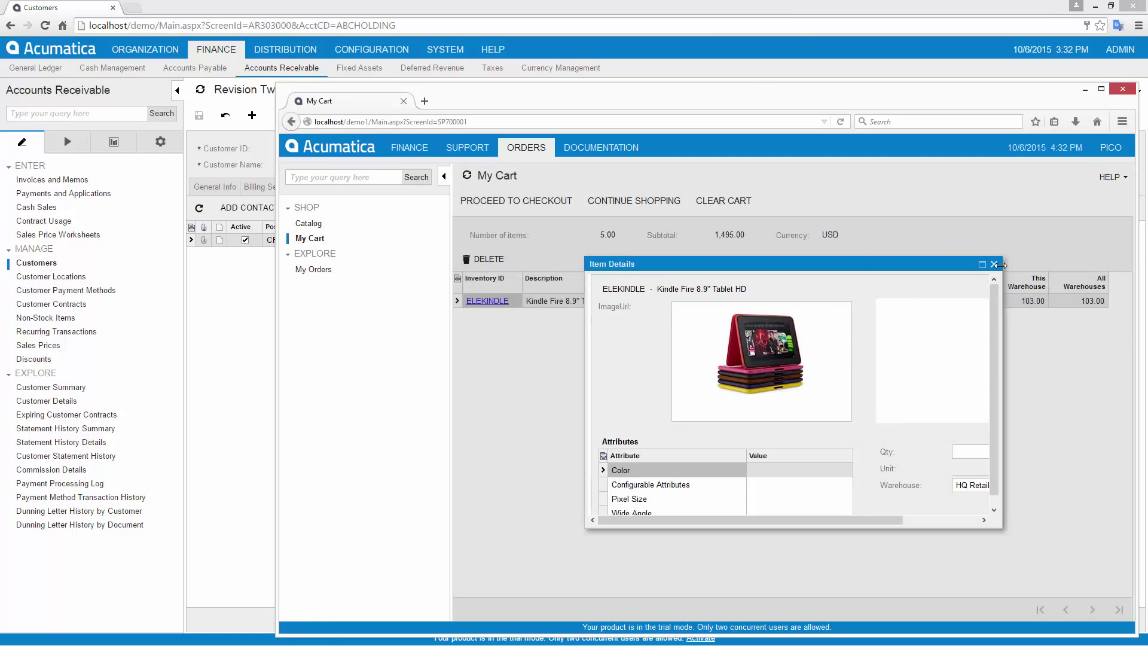
{"action": "left_click", "coordinate": [994, 265]}
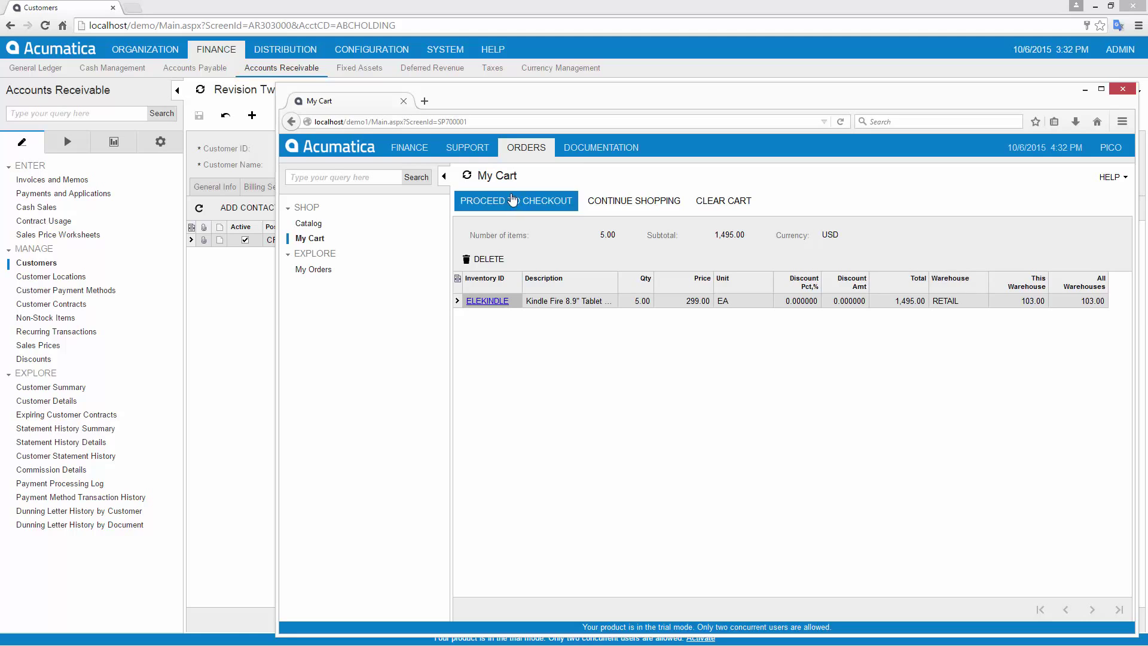
- Check out and submit the cart, then locate new open order SO003364 in My Orders
{"action": "left_click", "coordinate": [511, 199]}
{"action": "left_click", "coordinate": [511, 200]}
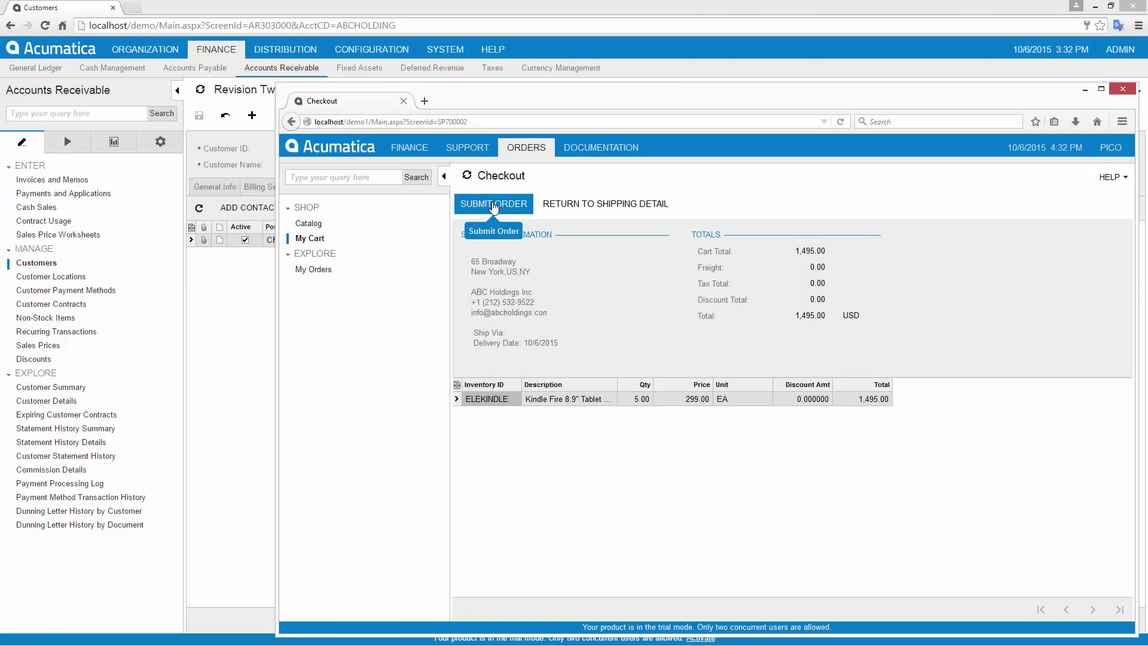
{"action": "left_click", "coordinate": [492, 205]}
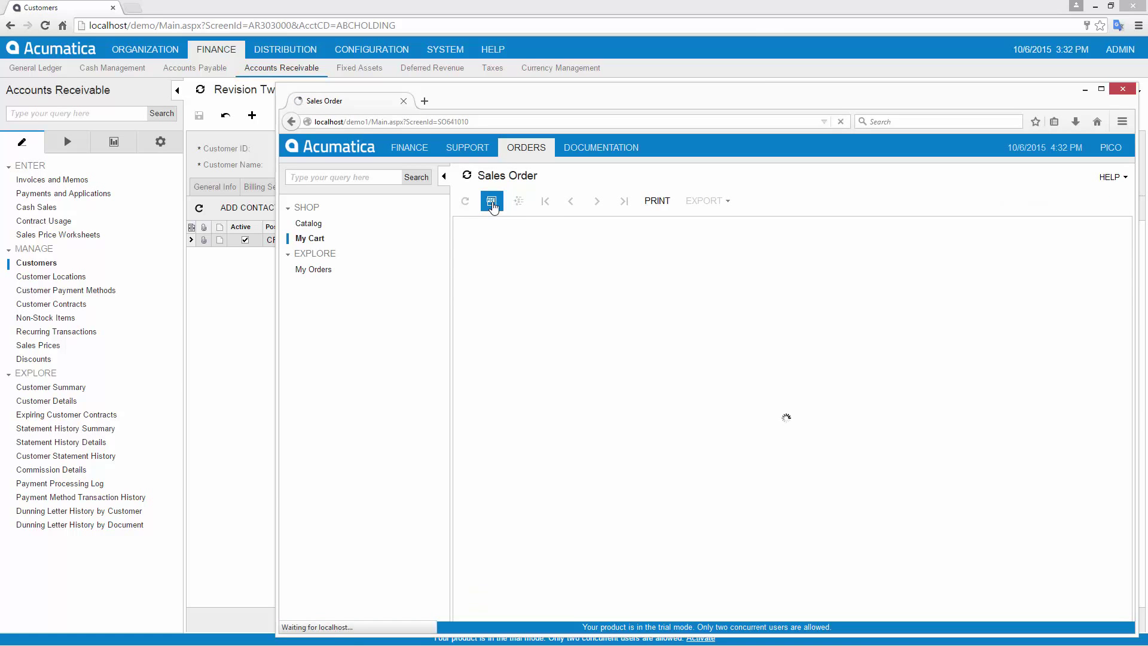
{"action": "left_click", "coordinate": [318, 269]}
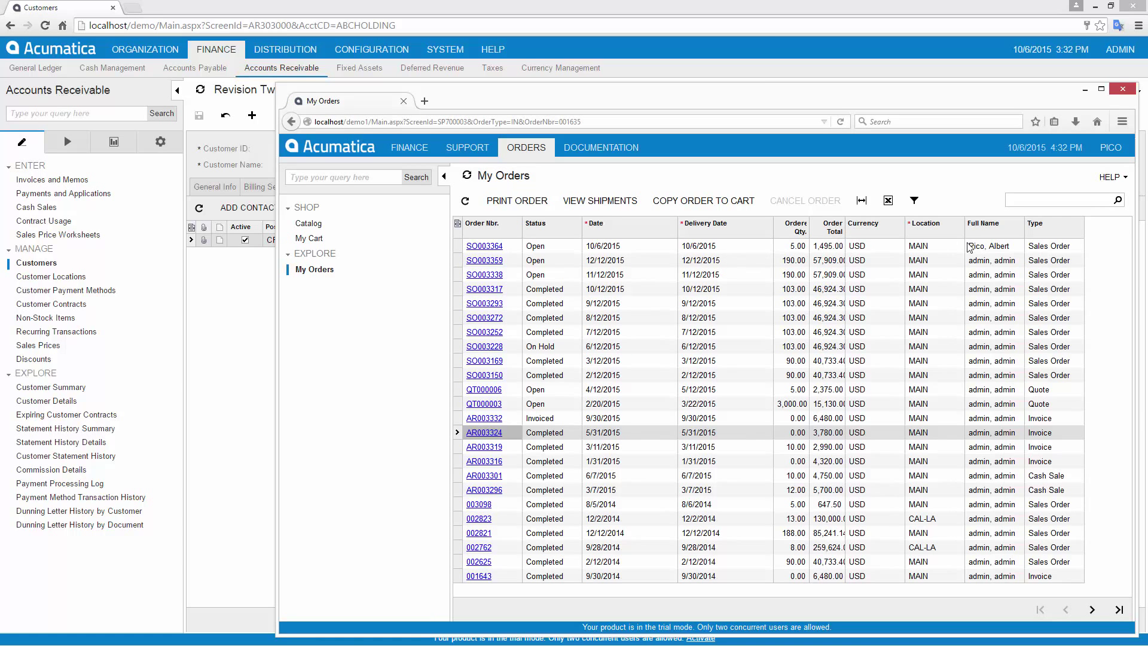
{"action": "left_click", "coordinate": [984, 251]}
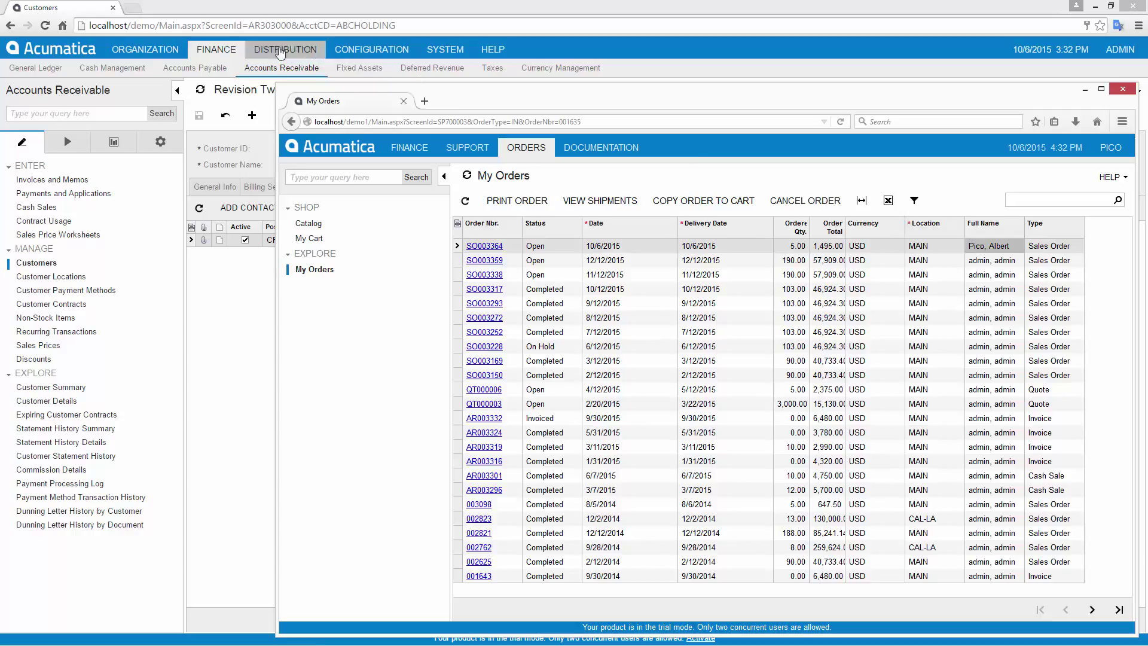
- Create and confirm a shipment for the latest sales order SO003364 in Distribution
{"action": "left_click", "coordinate": [278, 49]}
{"action": "left_click", "coordinate": [38, 180]}
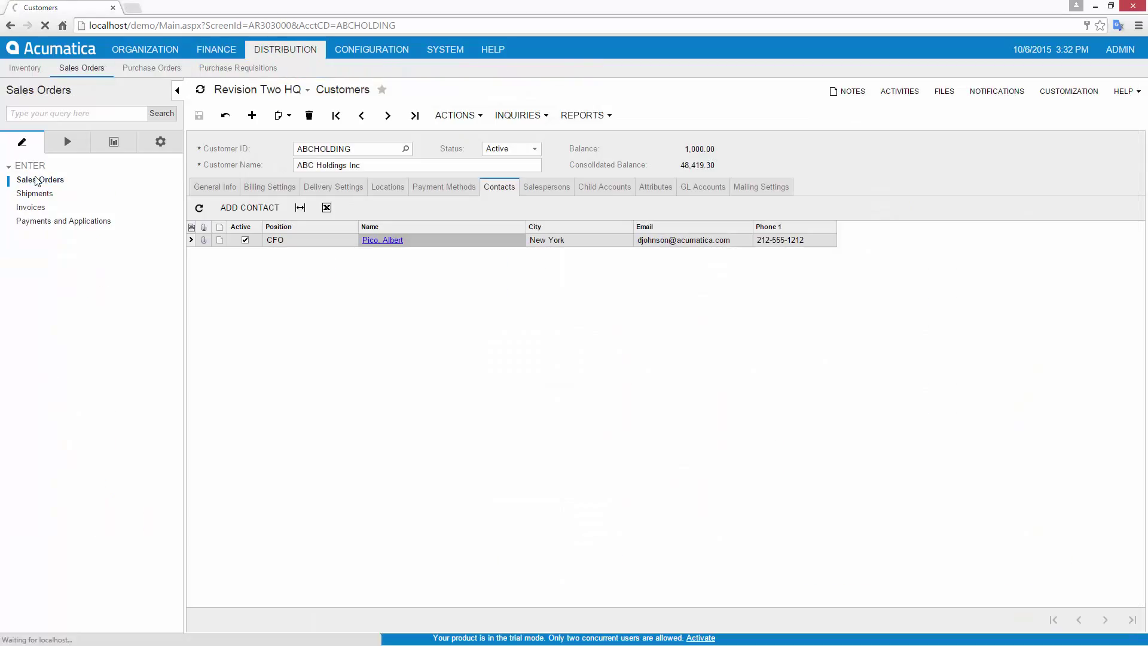
{"action": "left_click", "coordinate": [413, 115]}
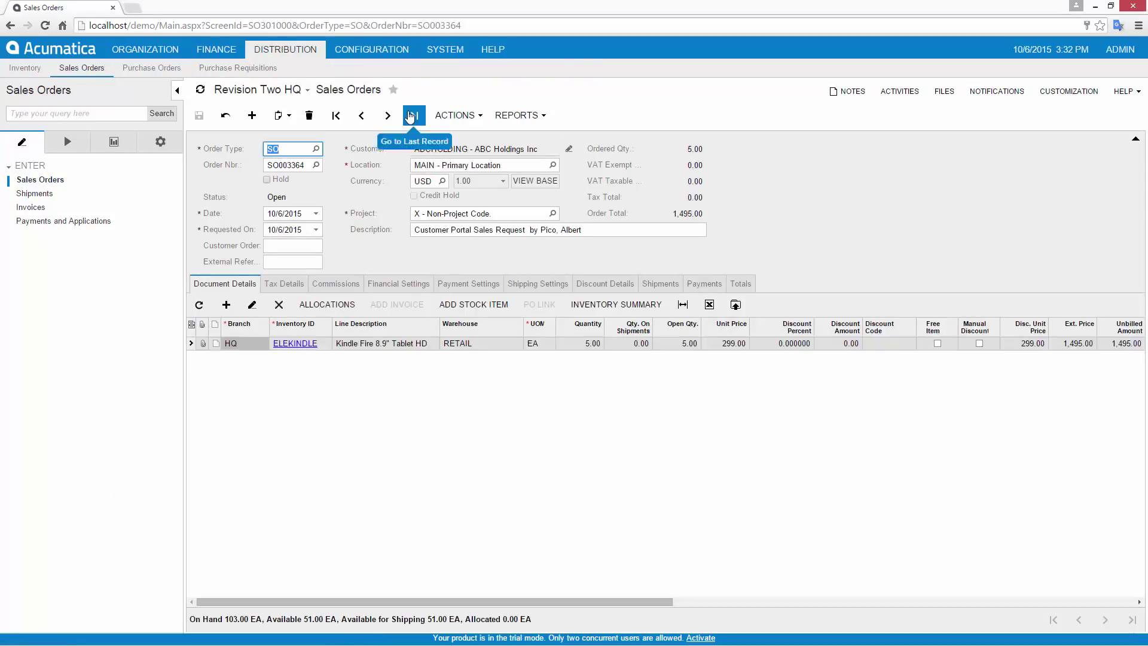
{"action": "left_click", "coordinate": [457, 115]}
{"action": "left_click", "coordinate": [469, 134]}
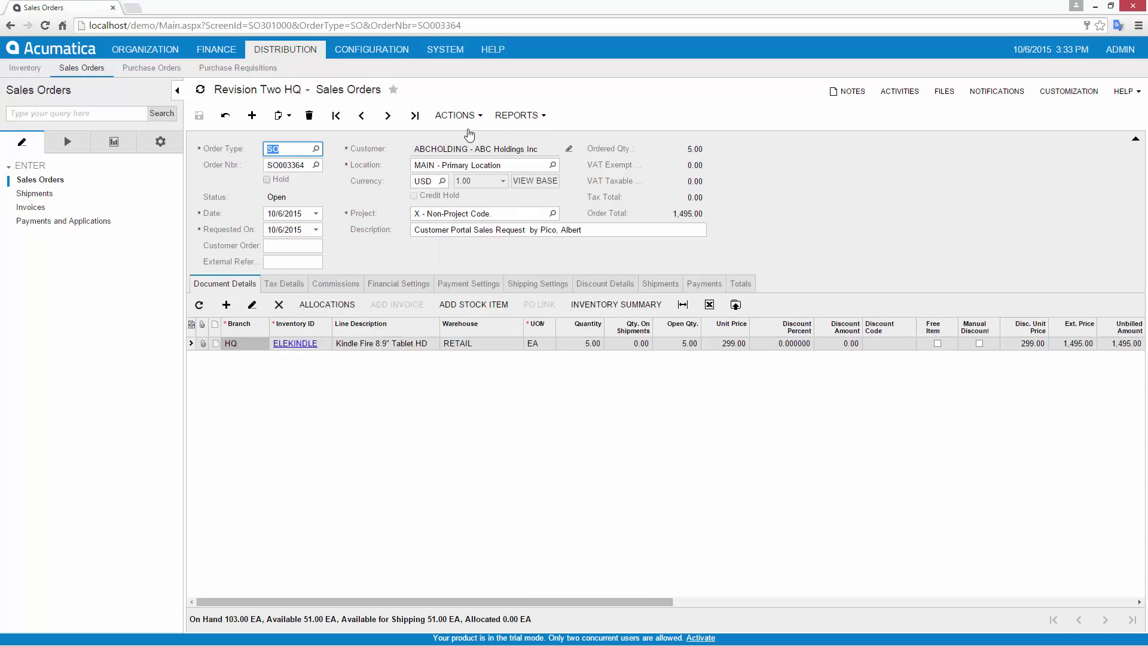
{"action": "left_click", "coordinate": [776, 383]}
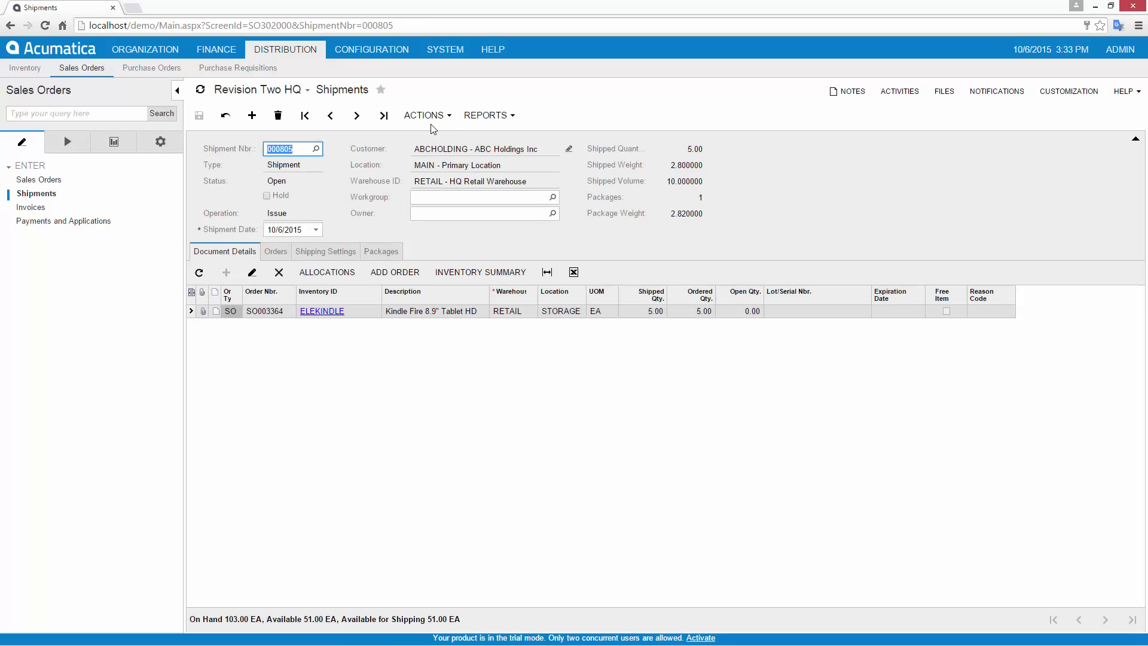
{"action": "left_click", "coordinate": [427, 116]}
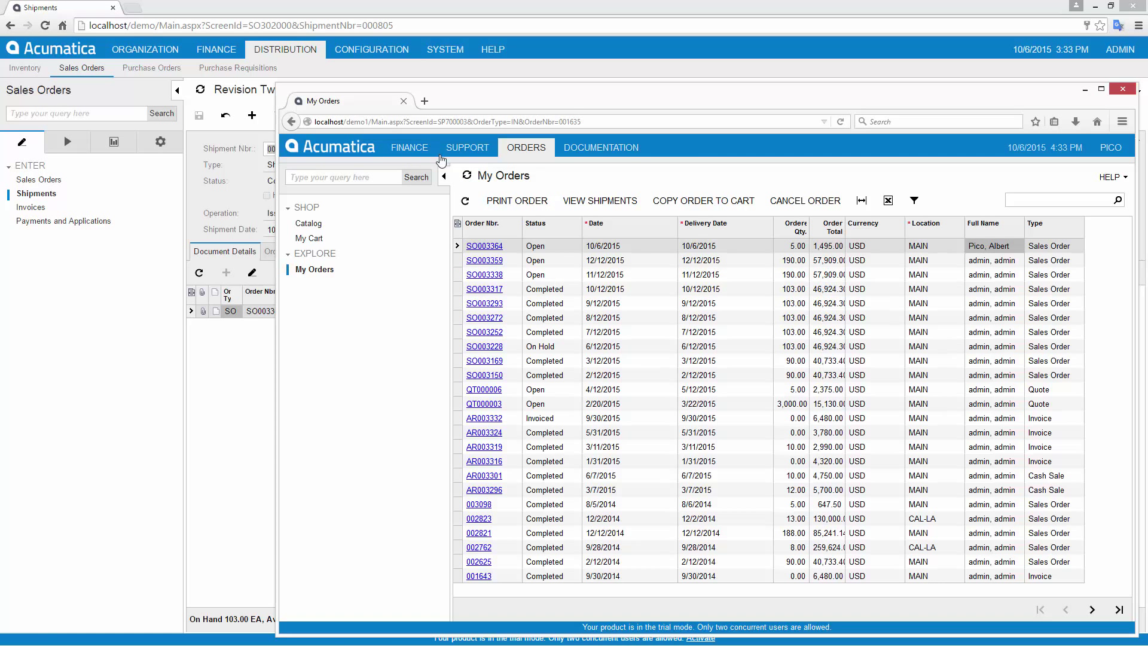
- Refresh My Orders and view the confirmation for shipment 000805 of order SO003364
{"action": "left_click", "coordinate": [466, 201]}
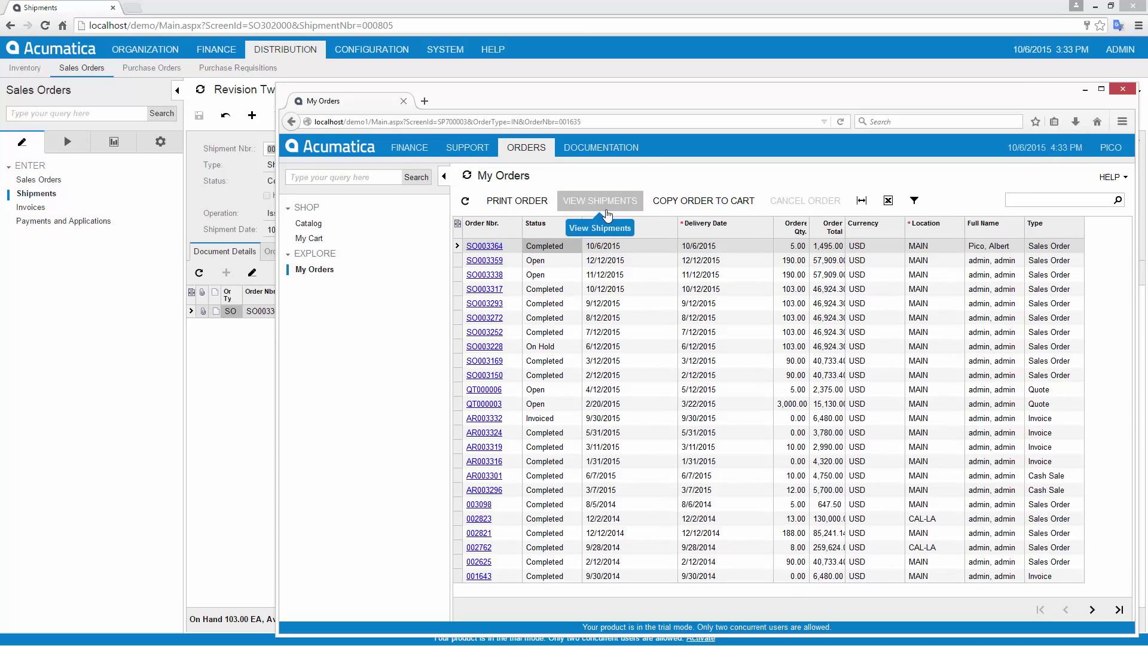
{"action": "left_click", "coordinate": [604, 202]}
{"action": "left_click", "coordinate": [700, 360]}
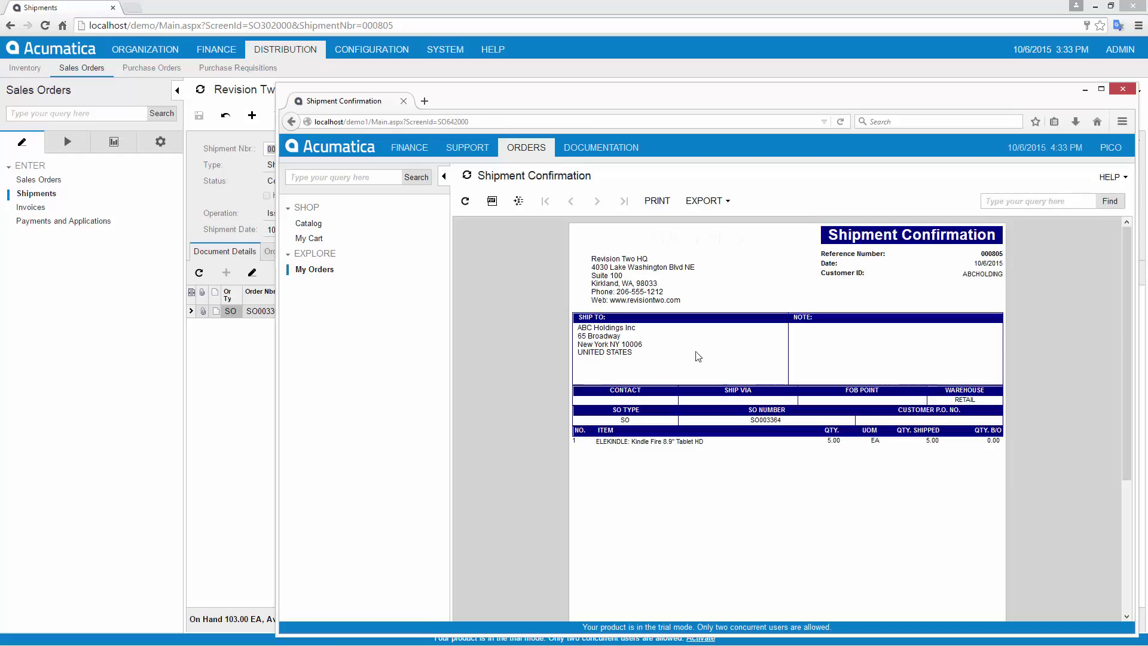
{"action": "left_click", "coordinate": [1110, 147]}
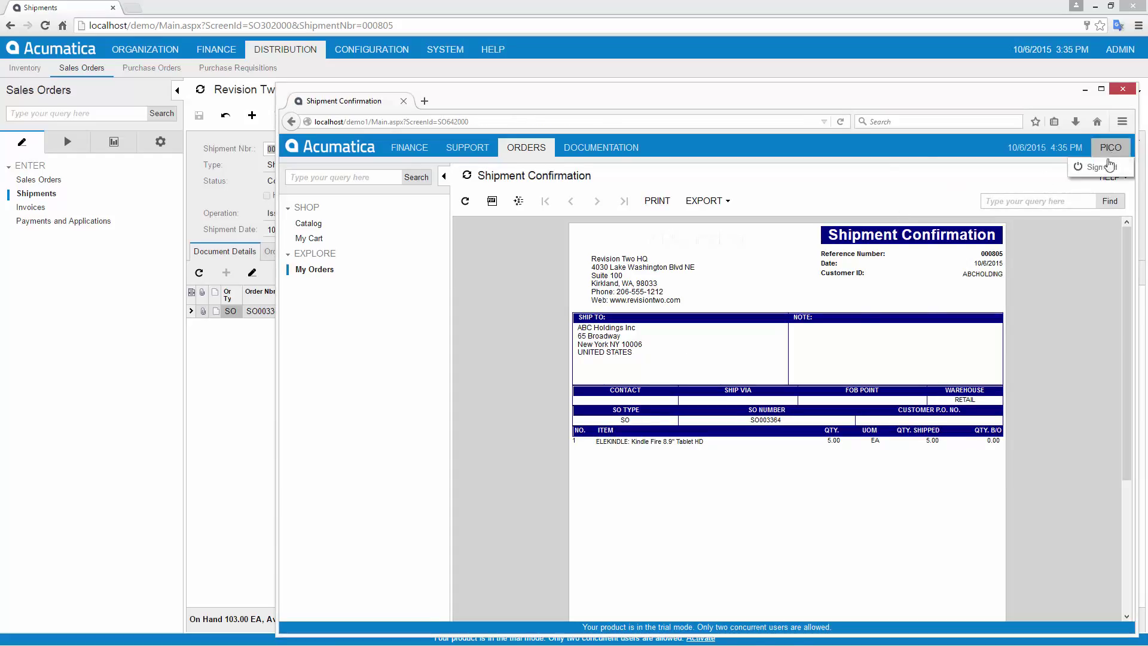
- Sign out of the portal, log in to the Acumart store and view order 100000293's shipments
{"action": "left_click", "coordinate": [1103, 167]}
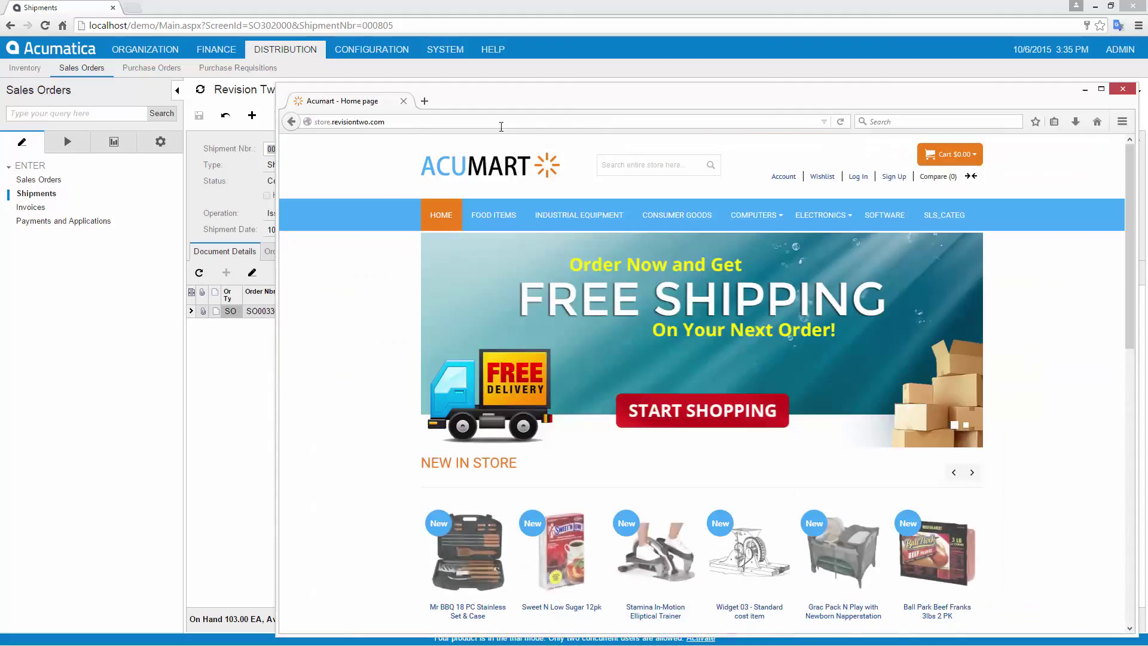
{"action": "left_click", "coordinate": [857, 180]}
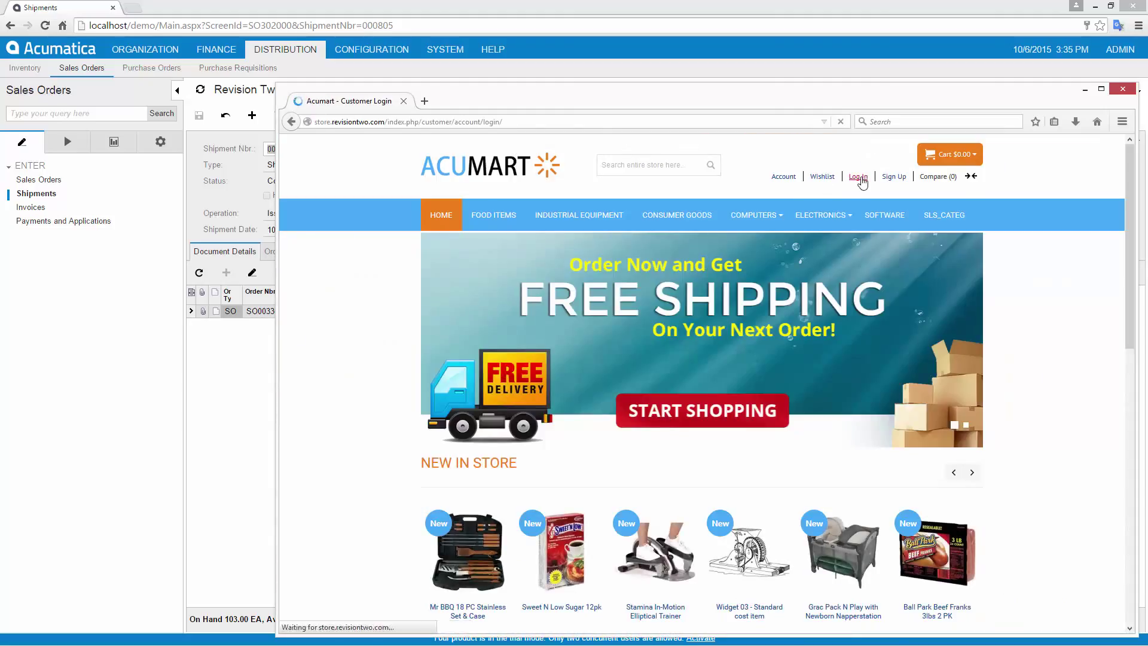
{"action": "left_click", "coordinate": [752, 433]}
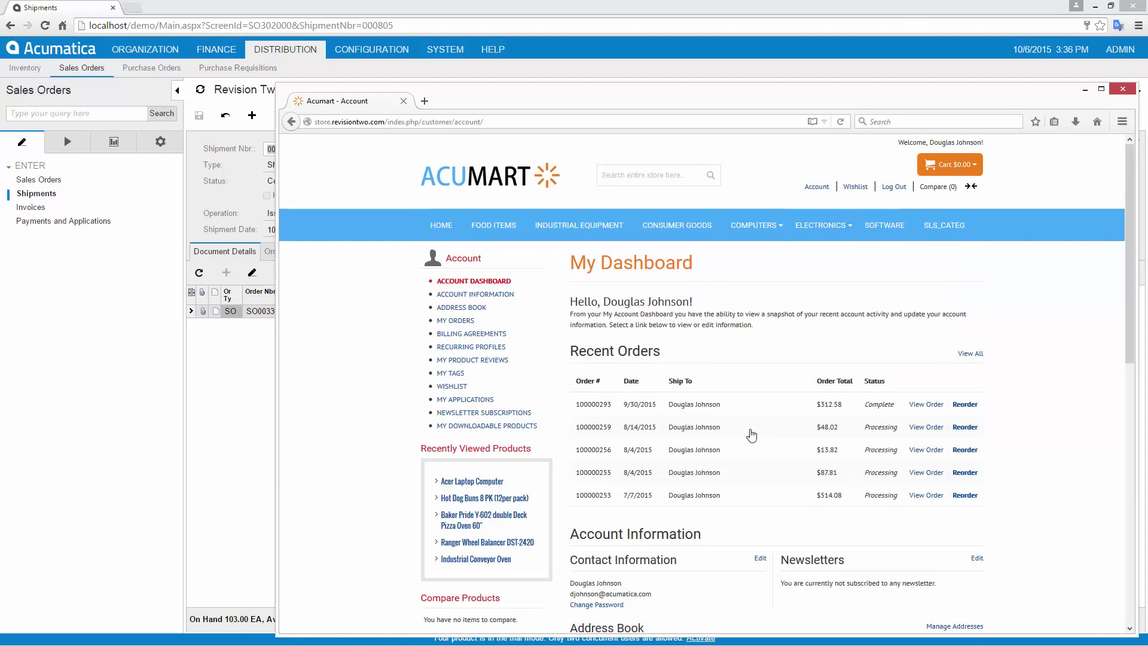
{"action": "left_click", "coordinate": [924, 408]}
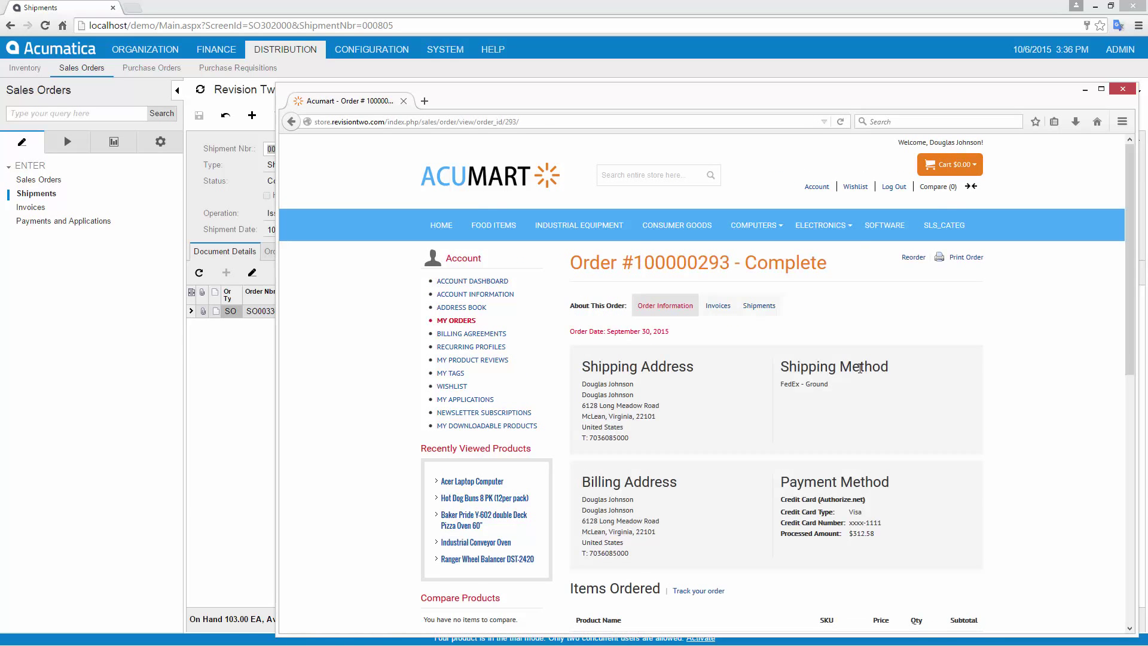
{"action": "left_click", "coordinate": [754, 306]}
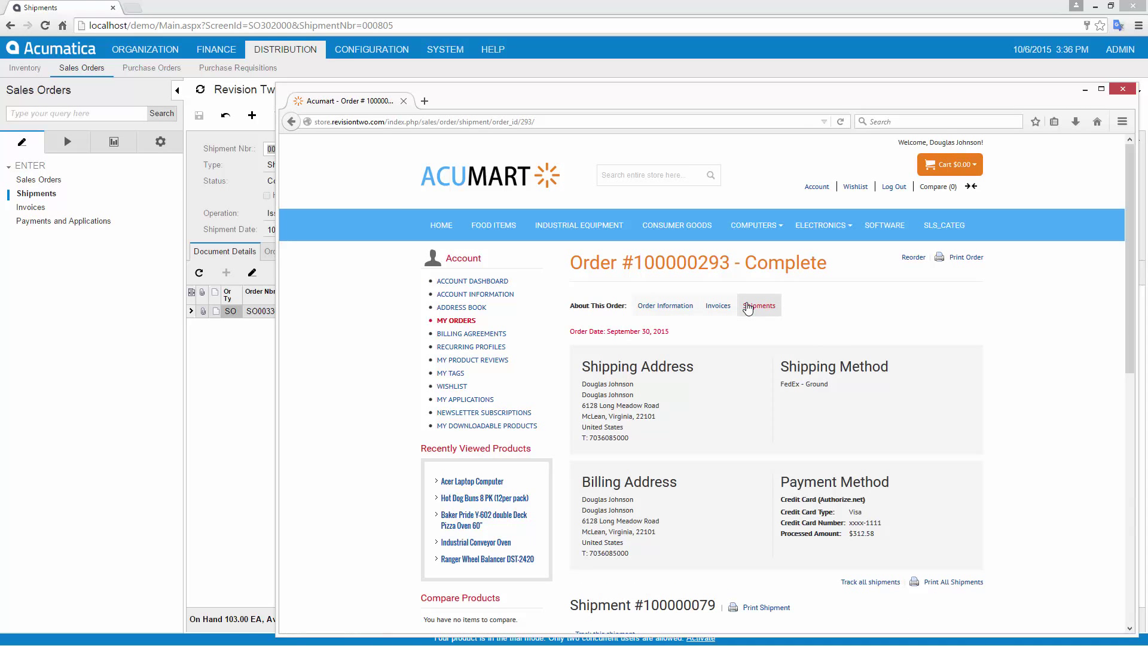
{"action": "scroll", "coordinate": [742, 346], "scroll_direction": "down", "scroll_amount": 3}
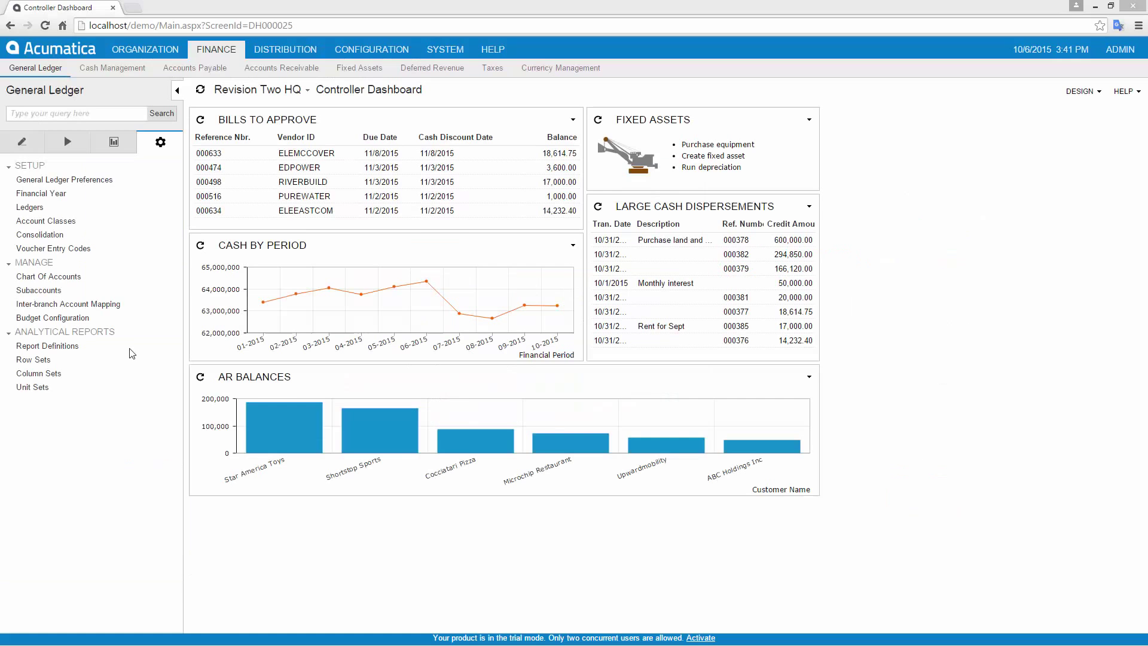
- Load report definition DPL12, set its Unit Set to PRODUCT, save and preview it
{"action": "left_click", "coordinate": [43, 349]}
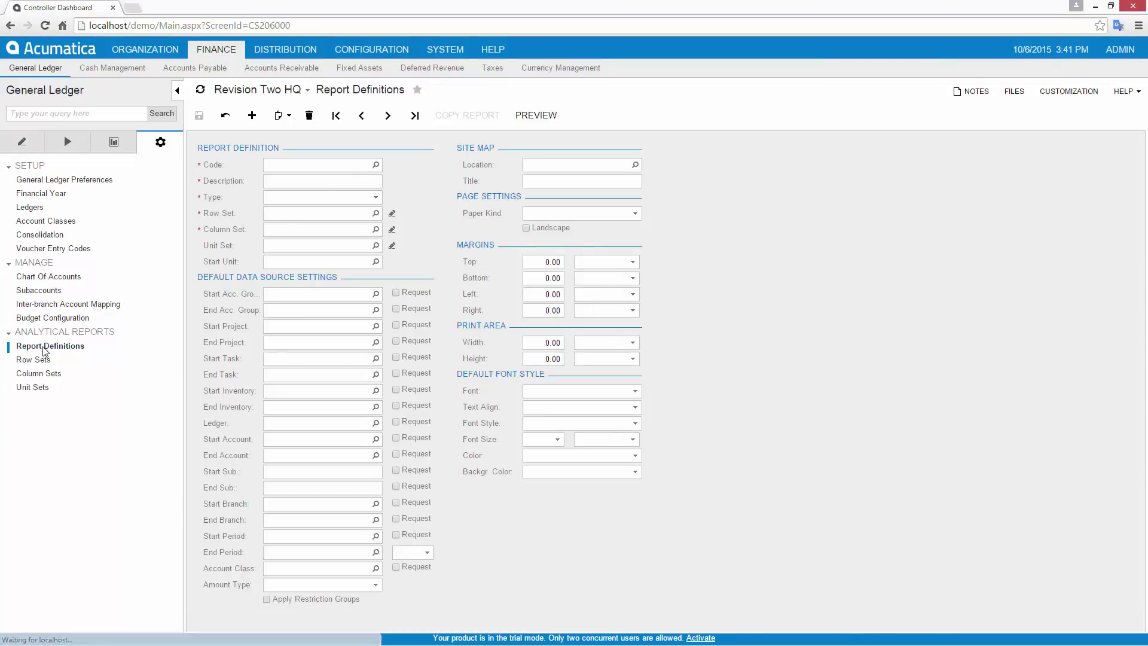
{"action": "left_click", "coordinate": [376, 163]}
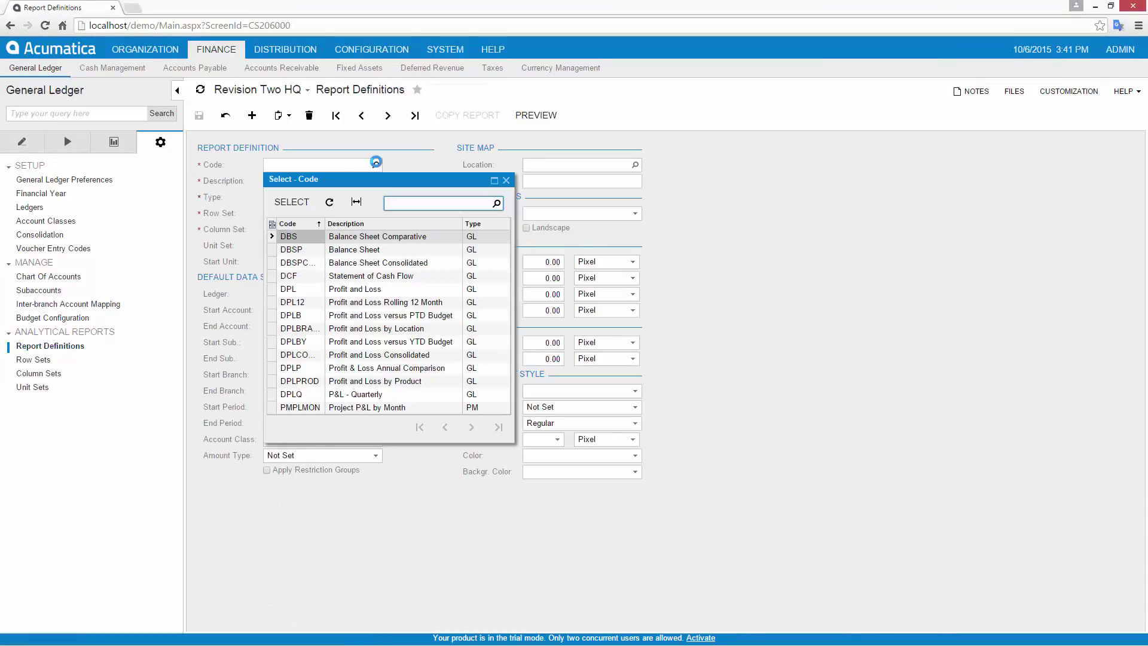
{"action": "double_click", "coordinate": [345, 302]}
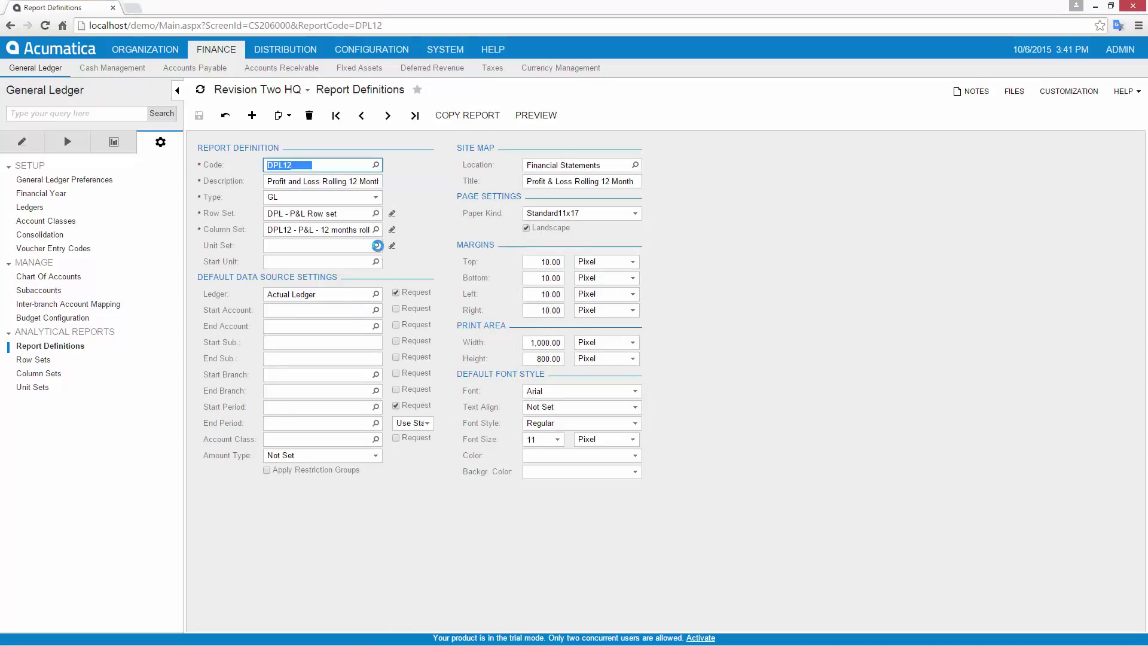
{"action": "left_click", "coordinate": [376, 245]}
{"action": "double_click", "coordinate": [301, 330]}
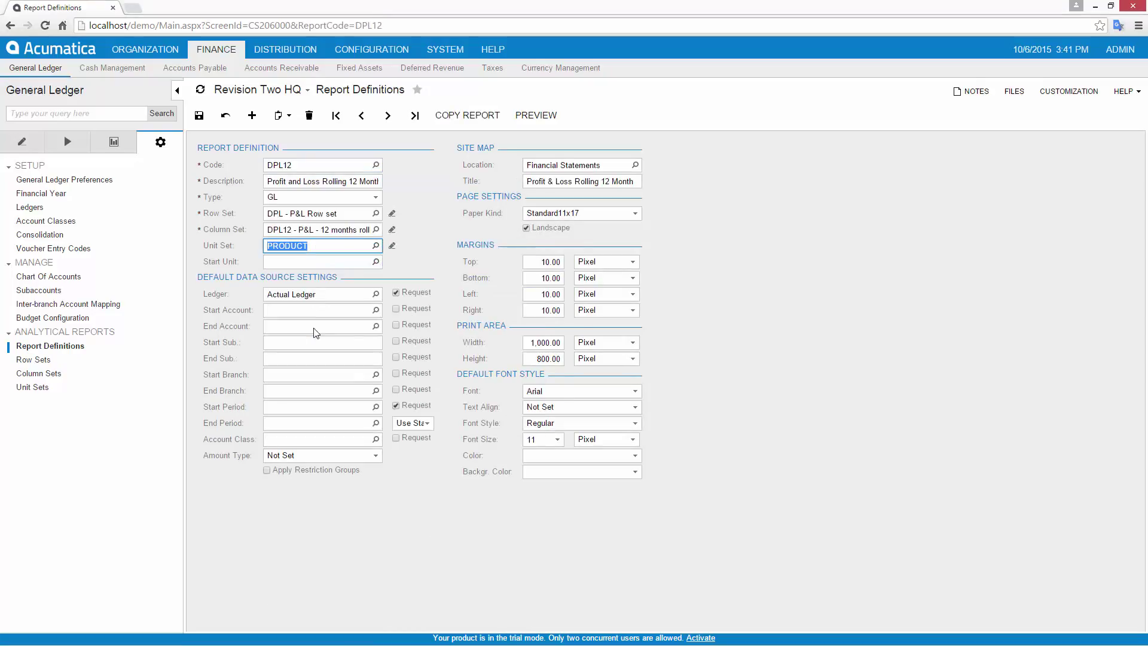
{"action": "left_click", "coordinate": [199, 116]}
{"action": "left_click", "coordinate": [523, 118]}
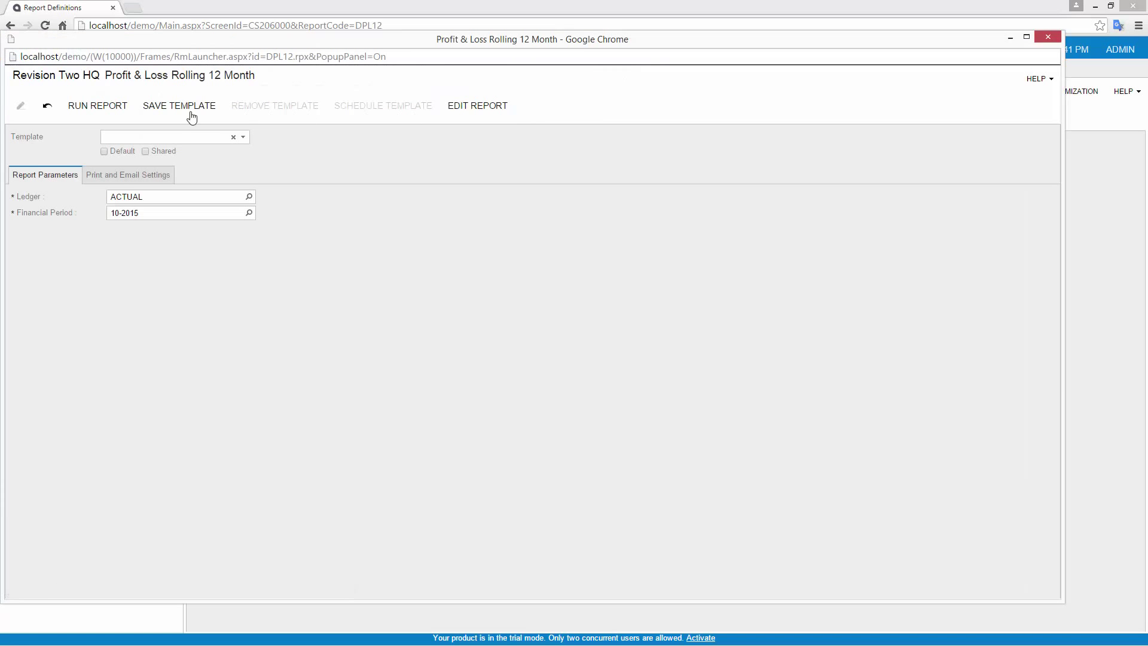
- Run the P&L report and browse it by Consumer Goods, Food Items, Electronics, then all products
{"action": "left_click", "coordinate": [116, 110]}
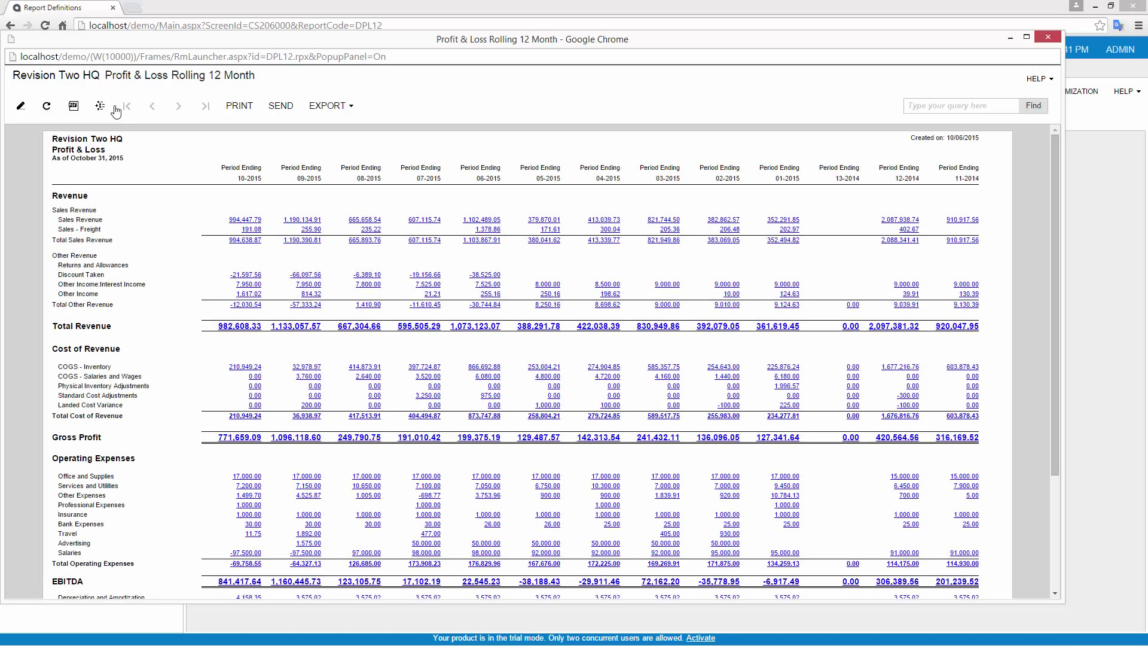
{"action": "left_click", "coordinate": [99, 107]}
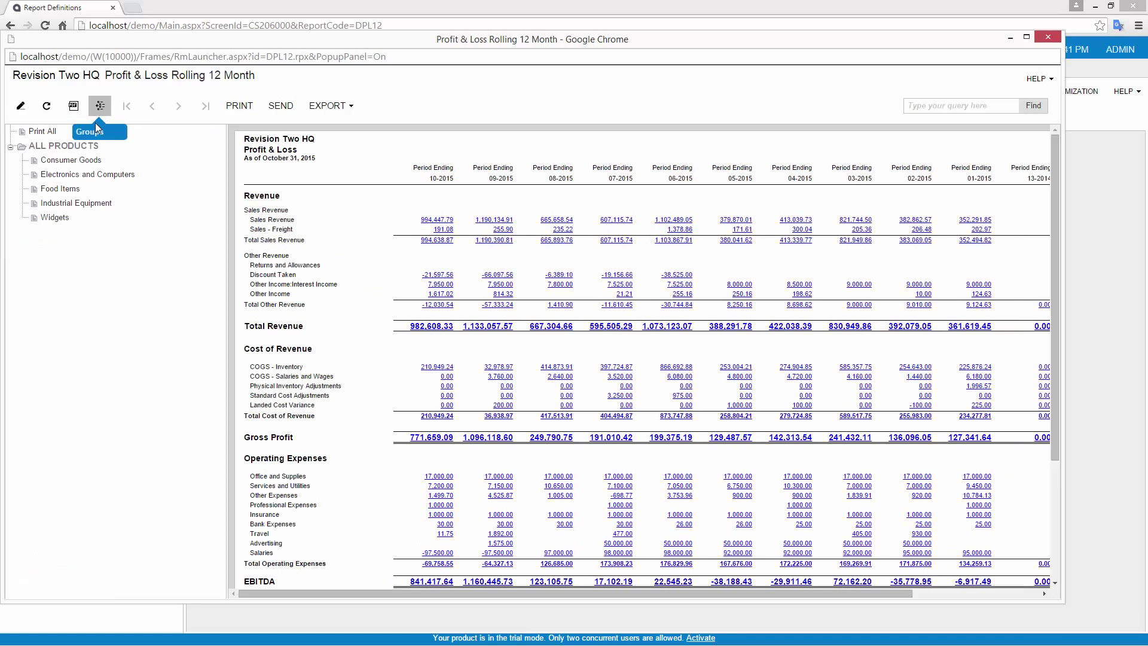
{"action": "left_click", "coordinate": [81, 161]}
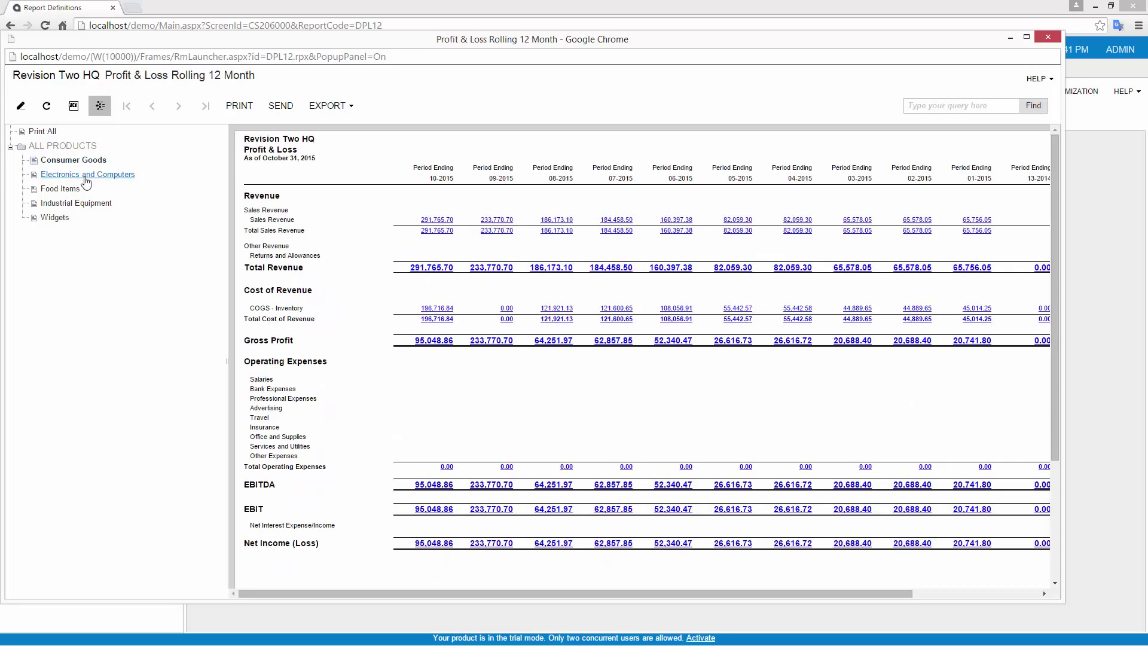
{"action": "left_click", "coordinate": [87, 179]}
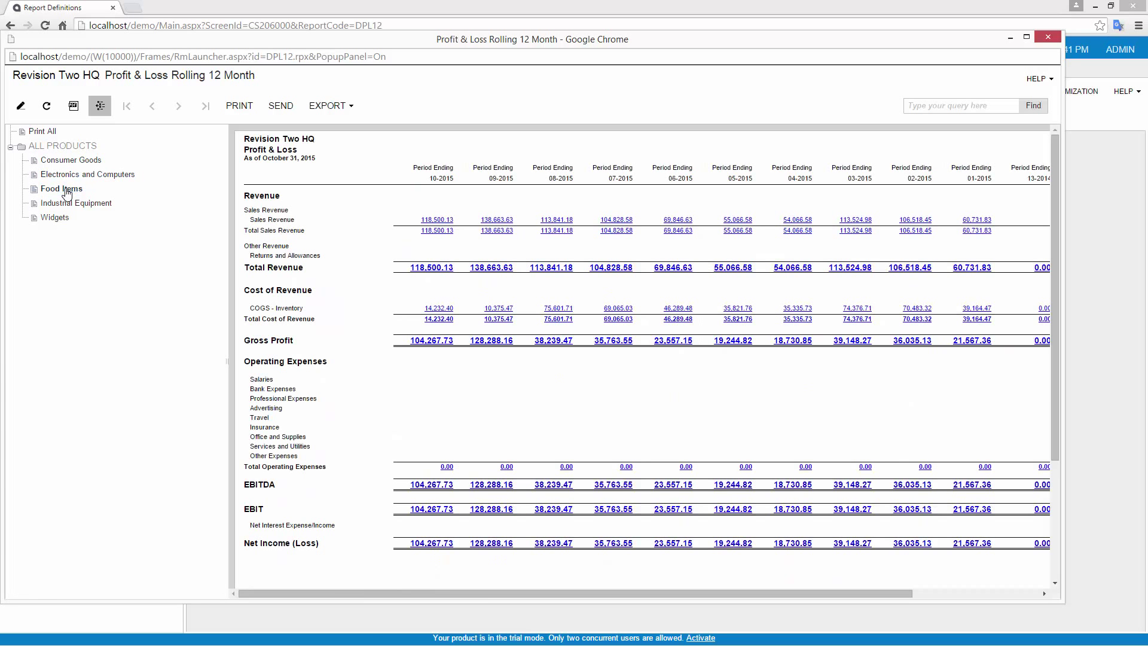
{"action": "left_click", "coordinate": [65, 191]}
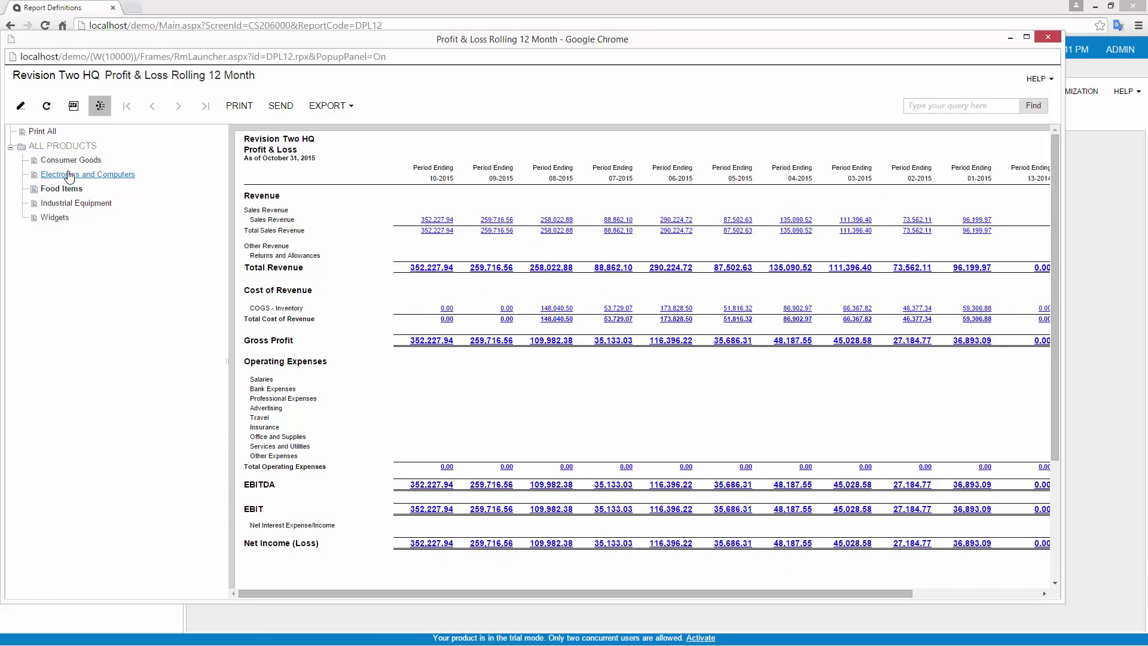
{"action": "left_click", "coordinate": [68, 147]}
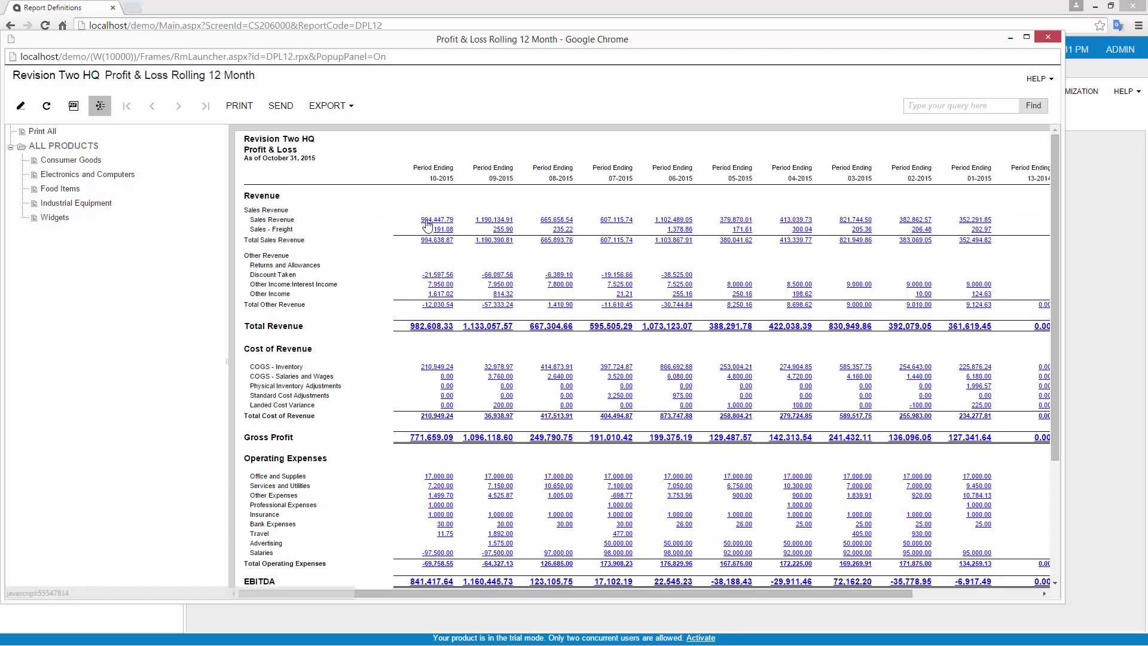
- Drill into October 2015 Sales Revenue and CON-000 subaccount transactions, then close the drill-downs
{"action": "left_click", "coordinate": [427, 220]}
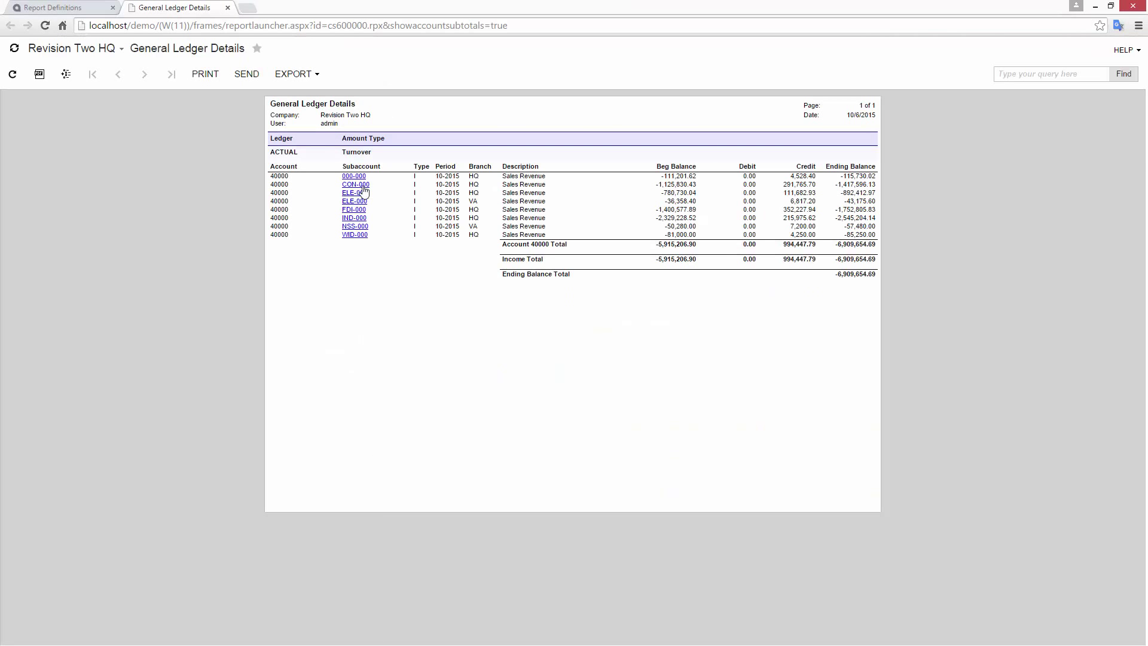
{"action": "left_click", "coordinate": [365, 190]}
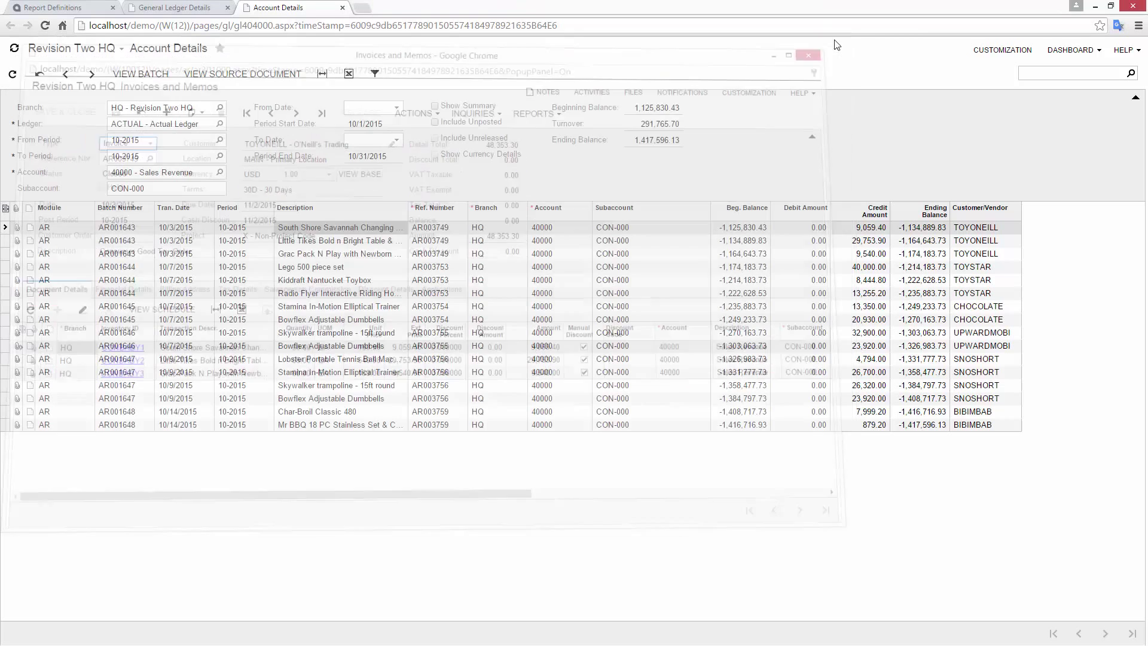
{"action": "left_click", "coordinate": [342, 7]}
- Load the InvoicedItems inquiry in System > Customization > Generic Inquiry
{"action": "left_click", "coordinate": [227, 8]}
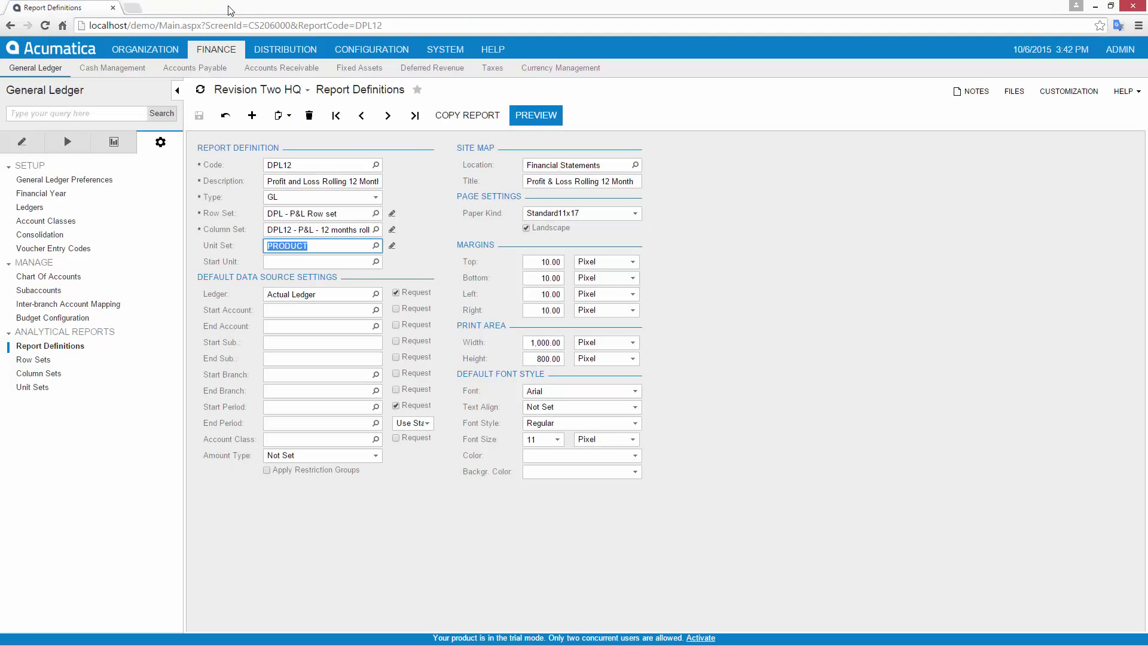
{"action": "left_click", "coordinate": [444, 50]}
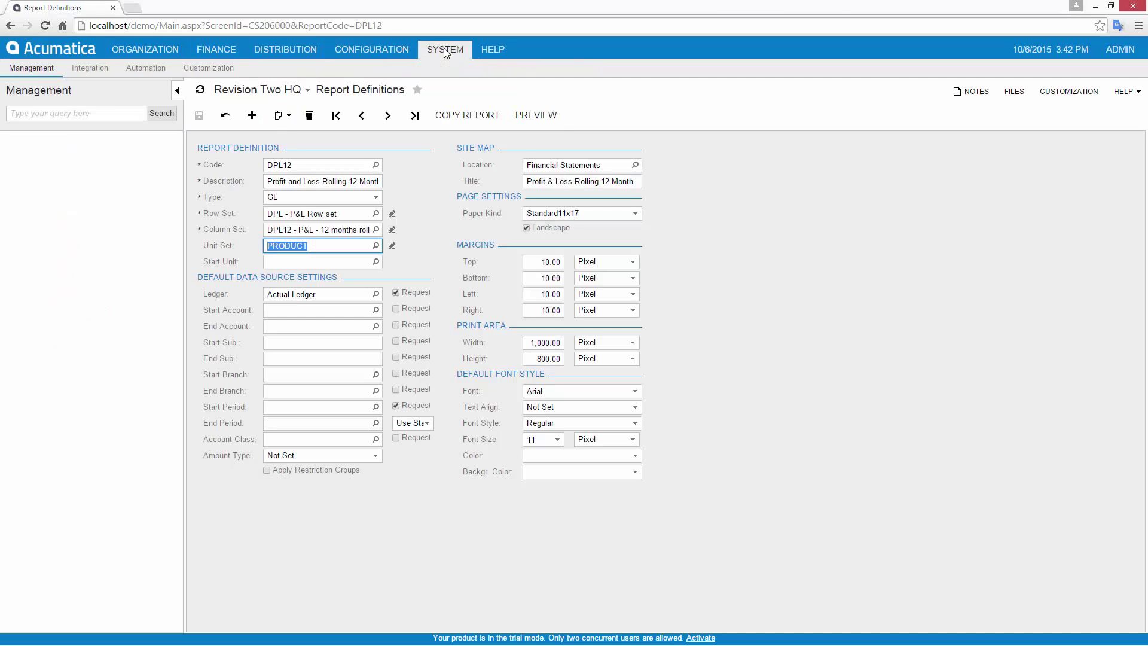
{"action": "left_click", "coordinate": [208, 67]}
{"action": "left_click", "coordinate": [50, 172]}
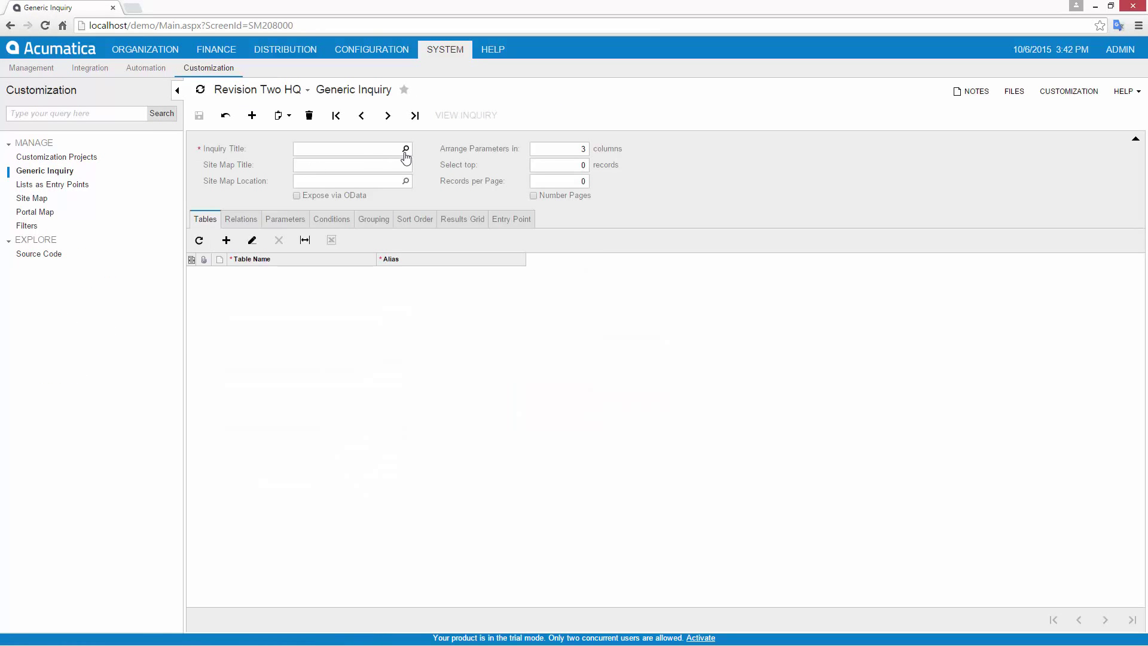
{"action": "left_click", "coordinate": [404, 149]}
{"action": "left_click", "coordinate": [348, 432]}
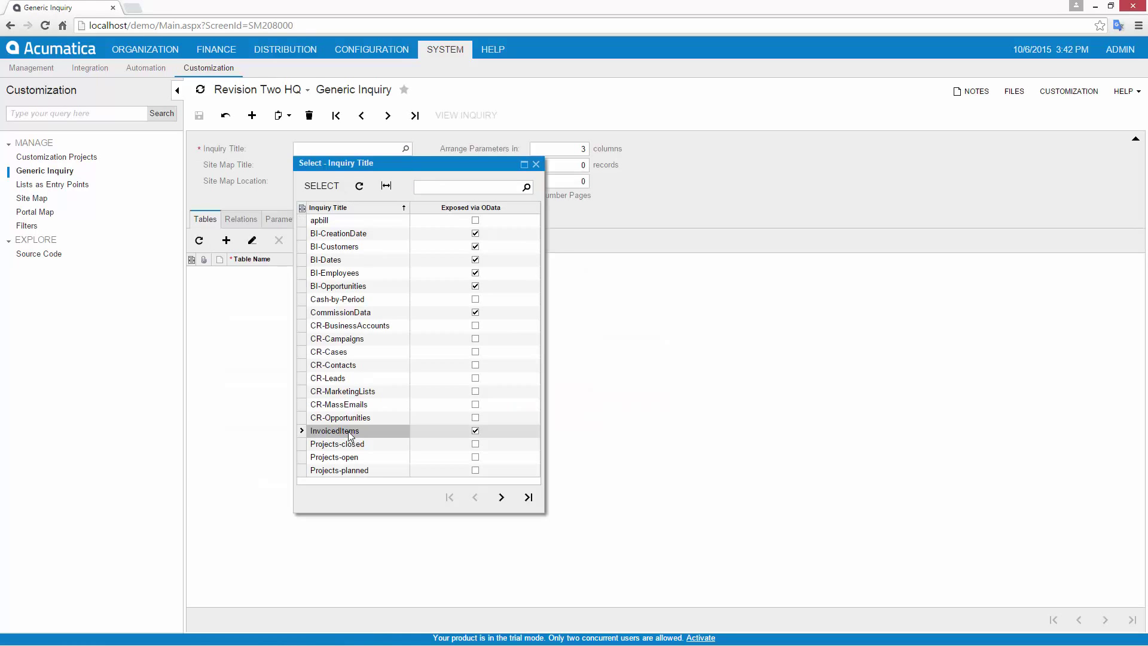
{"action": "double_click", "coordinate": [349, 432]}
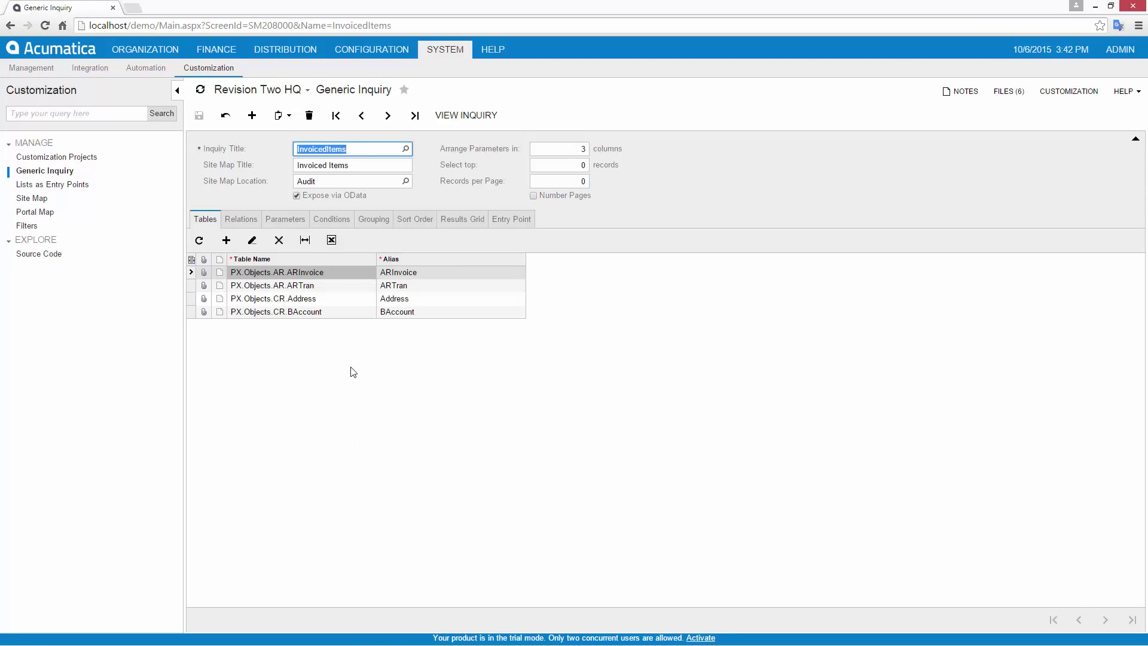
- Review the inquiry's results grid and site map location, then run the Invoiced Items inquiry
{"action": "left_click", "coordinate": [470, 221]}
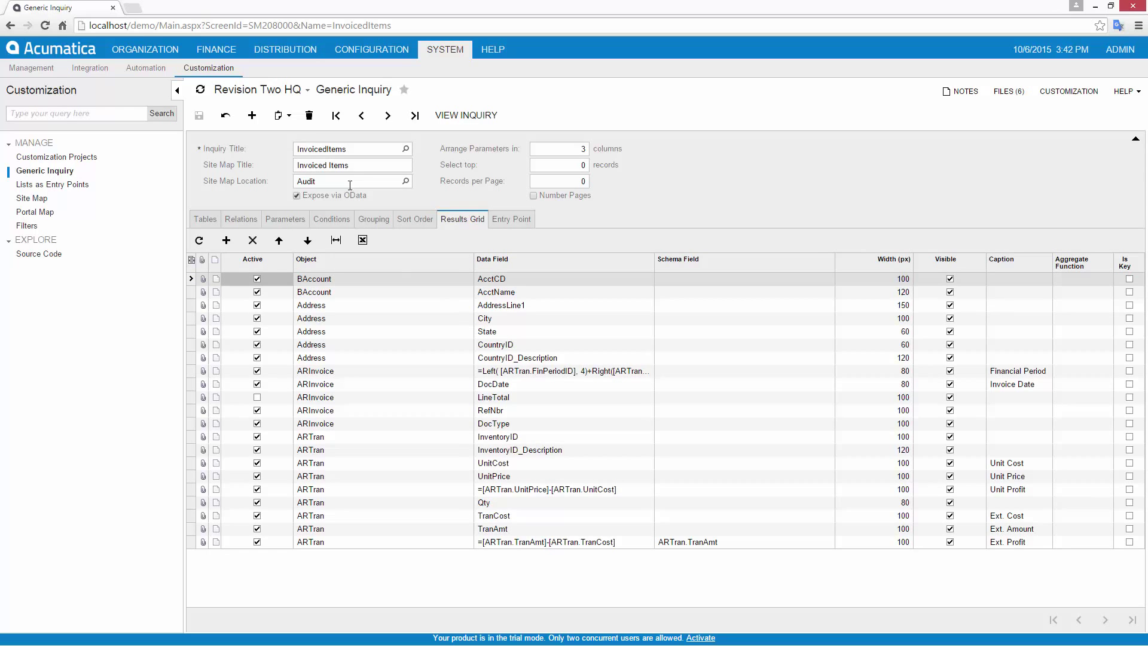
{"action": "left_click", "coordinate": [340, 167]}
{"action": "left_click", "coordinate": [404, 182]}
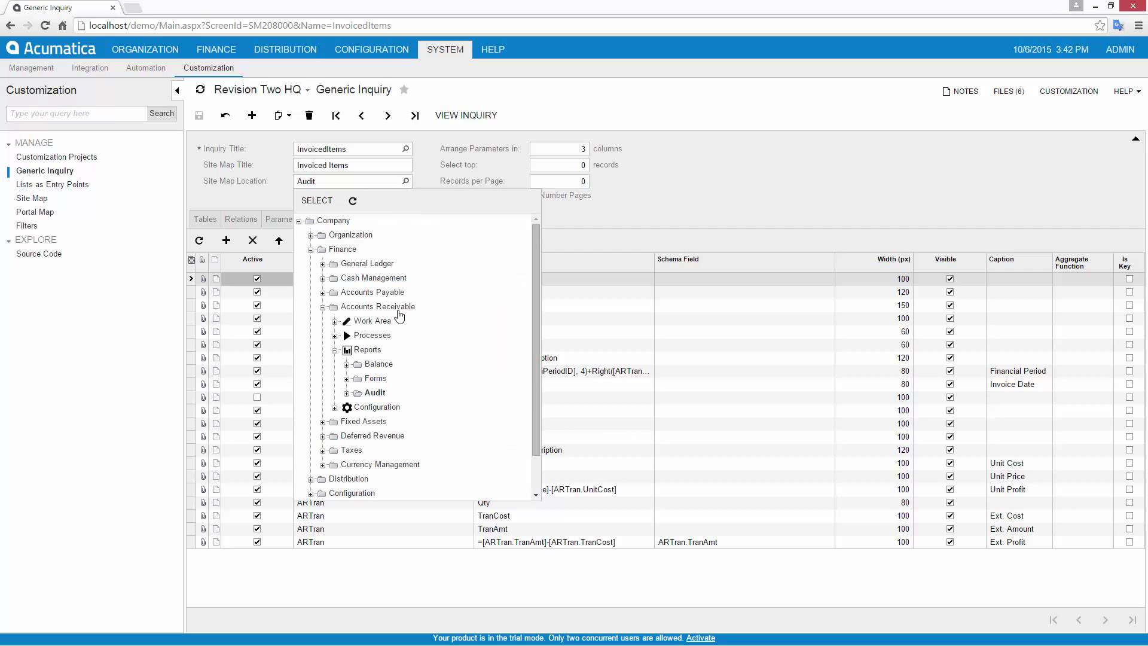
{"action": "left_click", "coordinate": [462, 121]}
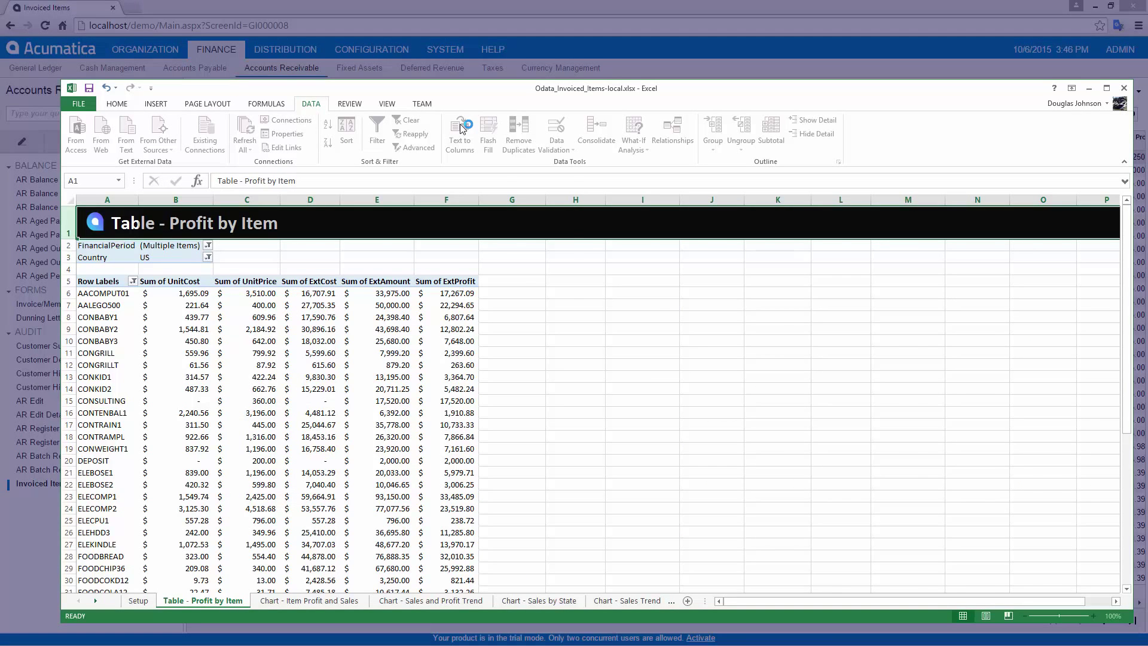
- Filter the Sales and Profit Trend chart's State to NJ and NY
{"action": "key", "text": "ctrl+Page_Down"}
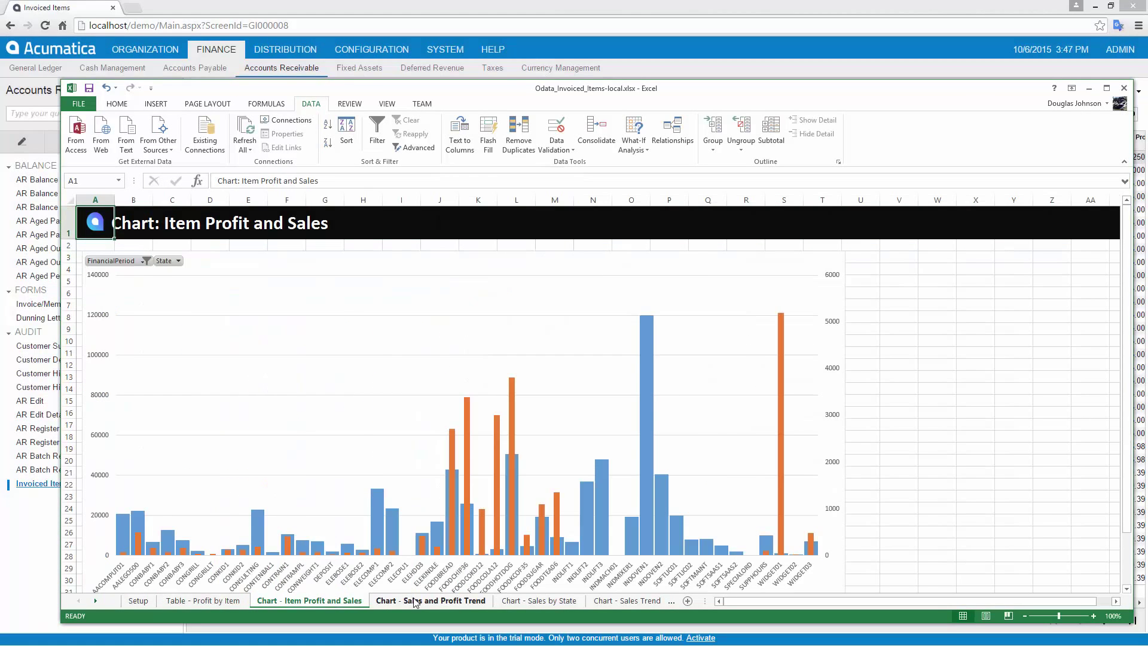
{"action": "left_click", "coordinate": [415, 601]}
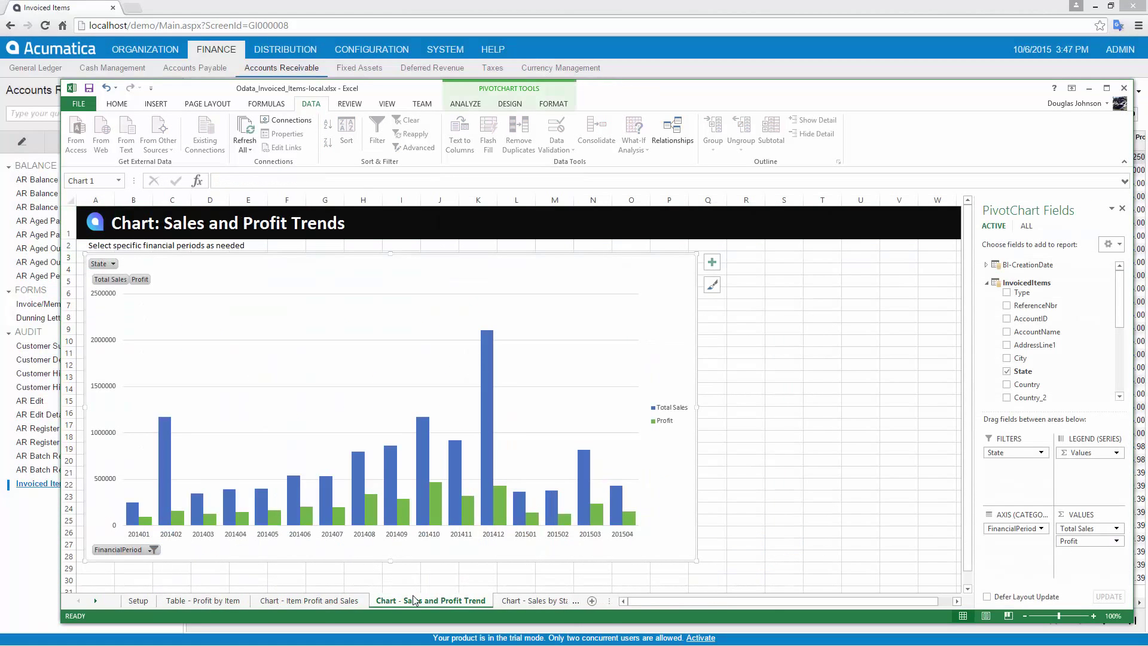
{"action": "left_click", "coordinate": [112, 265]}
{"action": "left_click", "coordinate": [11, 286]}
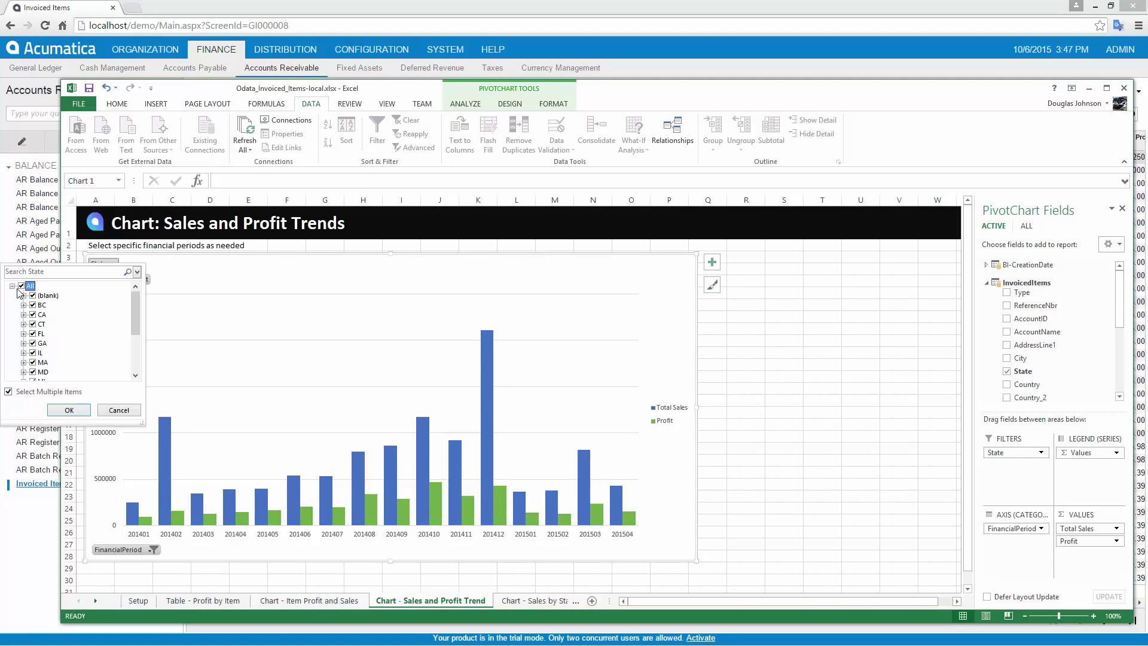
{"action": "scroll", "coordinate": [33, 343], "scroll_direction": "down", "scroll_amount": 2}
{"action": "left_click", "coordinate": [32, 352]}
{"action": "left_click", "coordinate": [32, 333]}
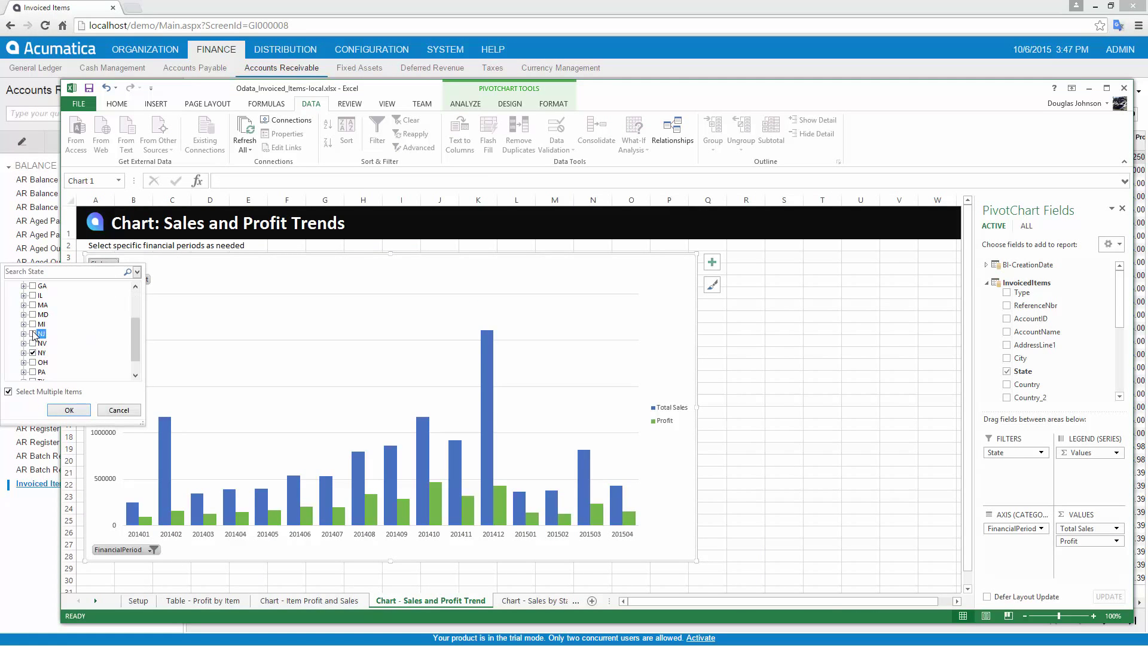
{"action": "left_click", "coordinate": [71, 410]}
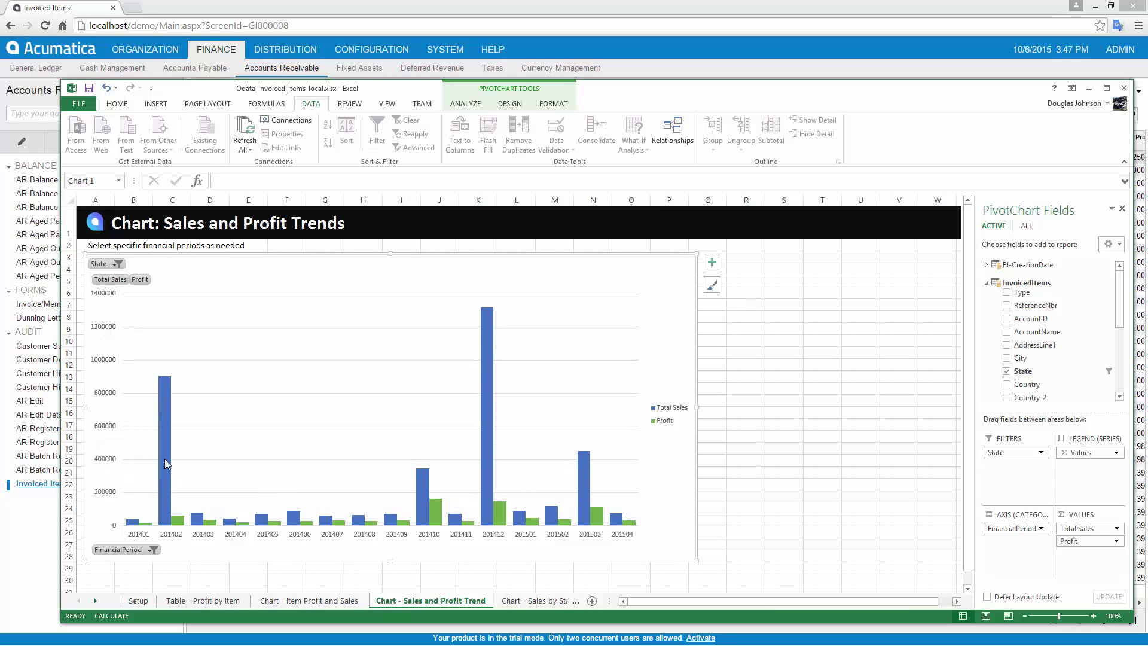
- Add ExtCost as a second series on the Sales Trend pivot chart
{"action": "left_click", "coordinate": [538, 600]}
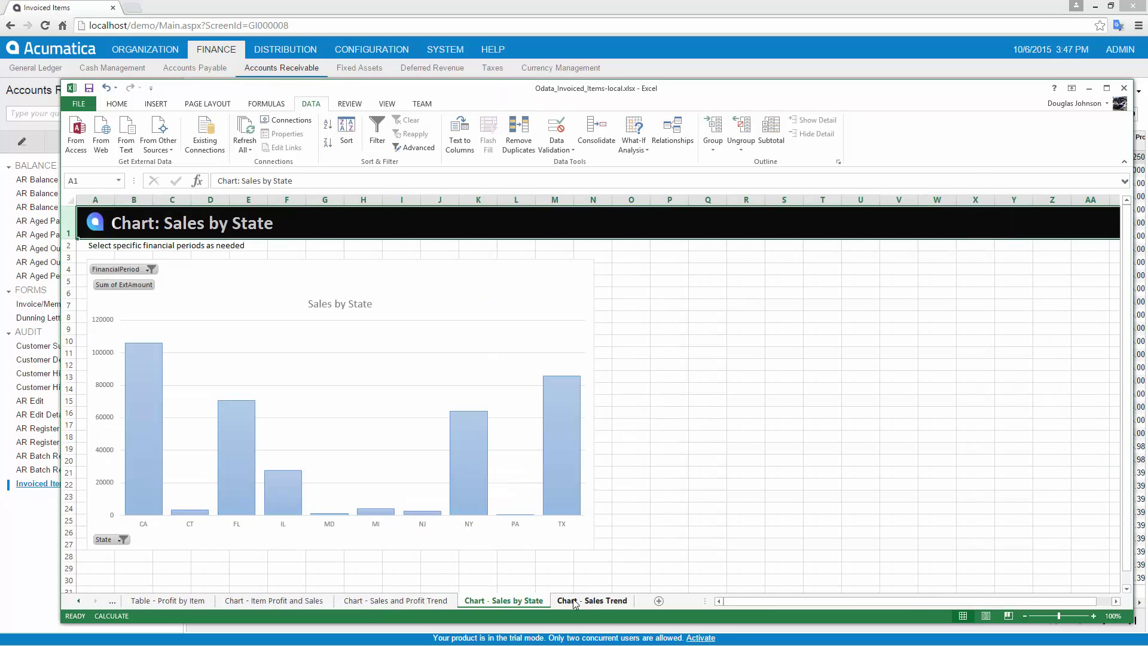
{"action": "left_click", "coordinate": [575, 602]}
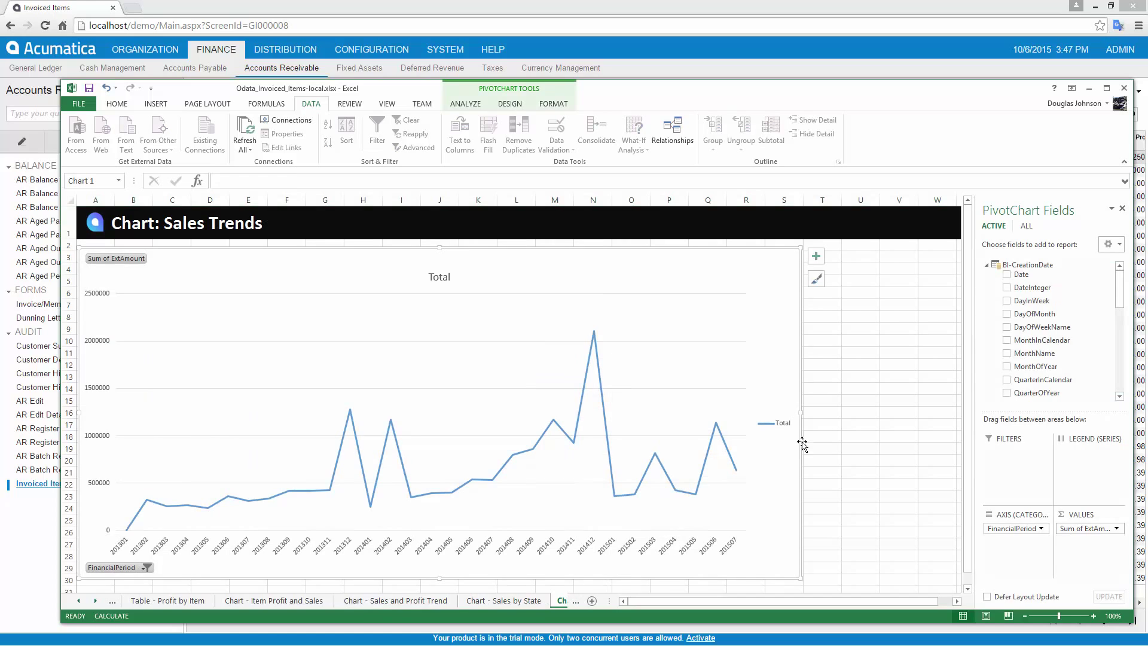
{"action": "left_click", "coordinate": [985, 268]}
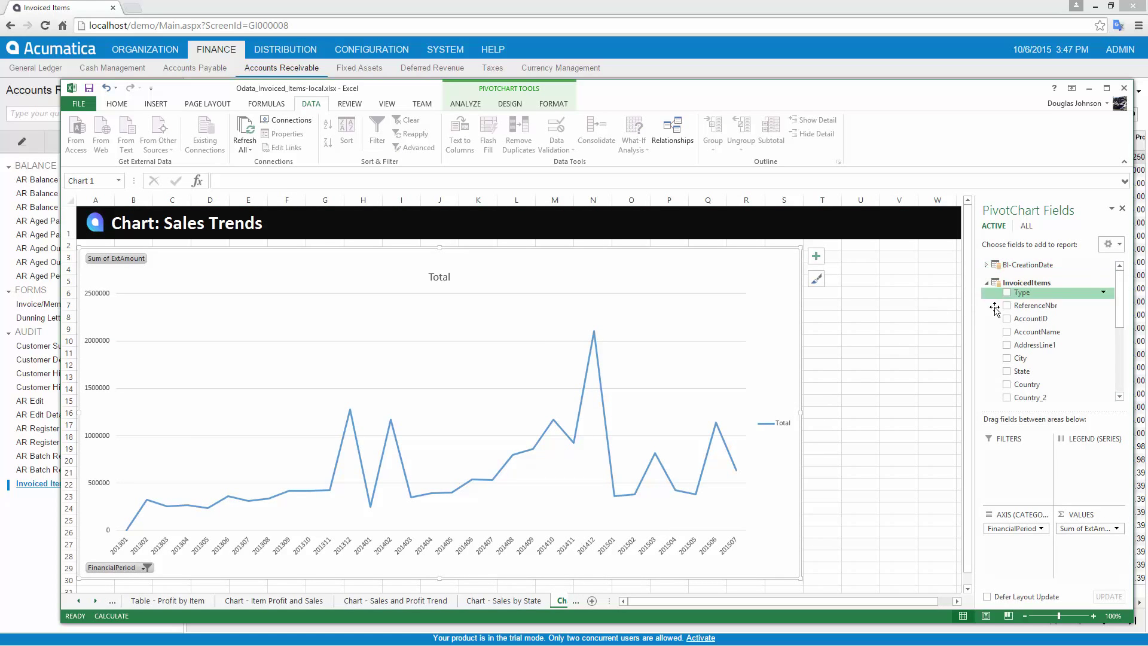
{"action": "left_click_drag", "start_coordinate": [1120, 325], "coordinate": [1121, 381]}
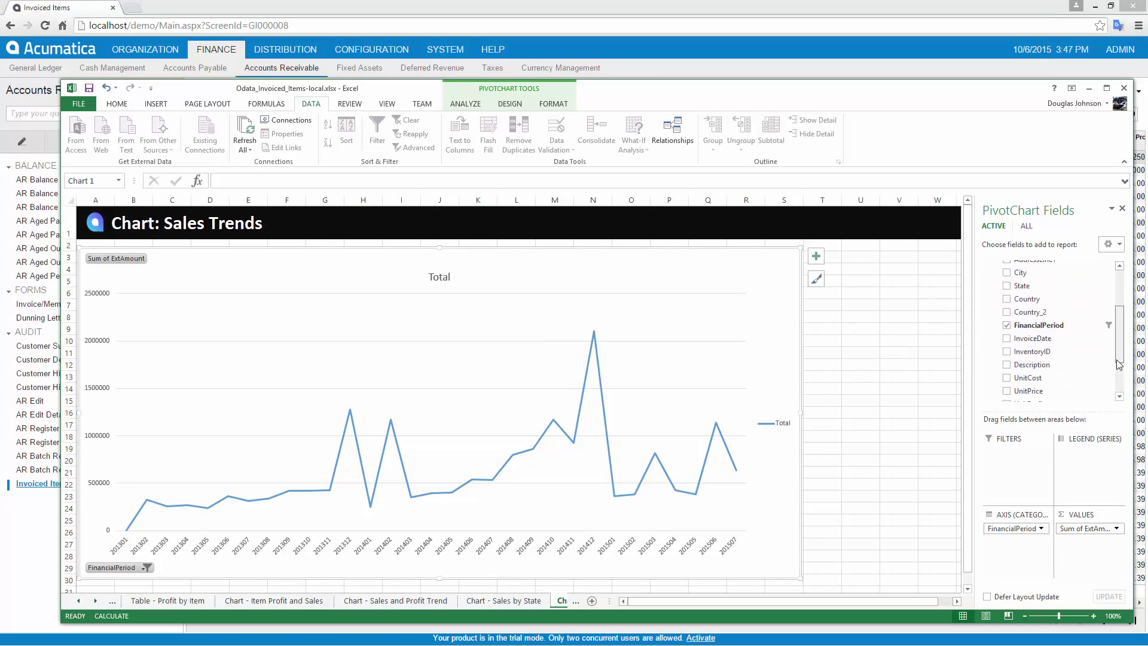
{"action": "mouse_move", "coordinate": [1050, 367]}
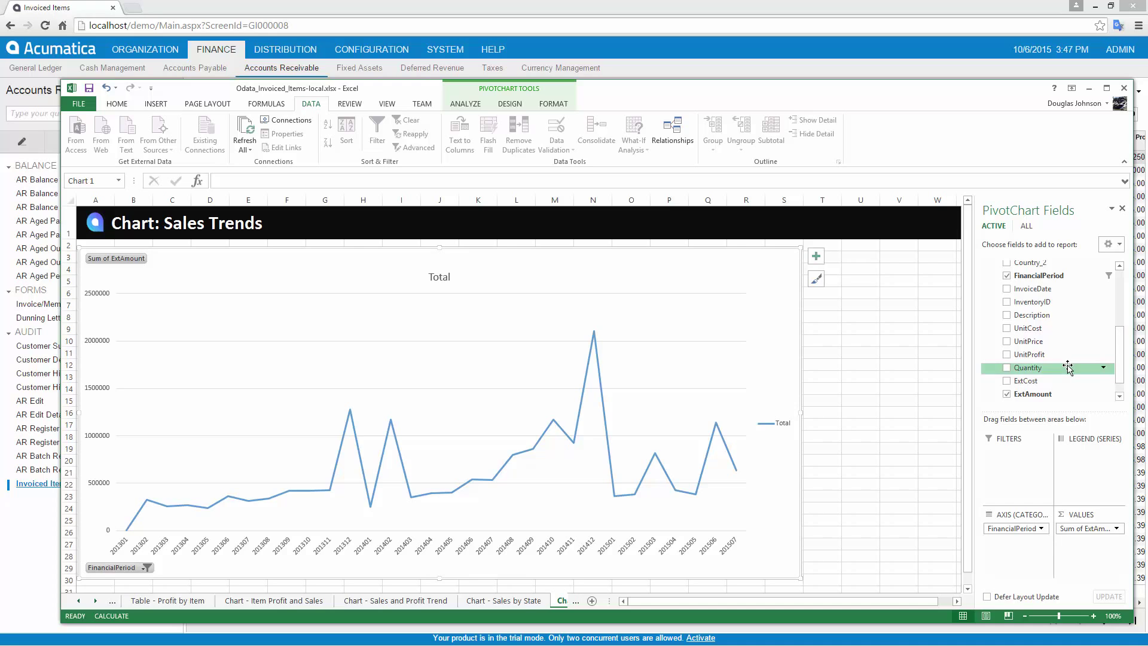
{"action": "left_click", "coordinate": [1007, 382]}
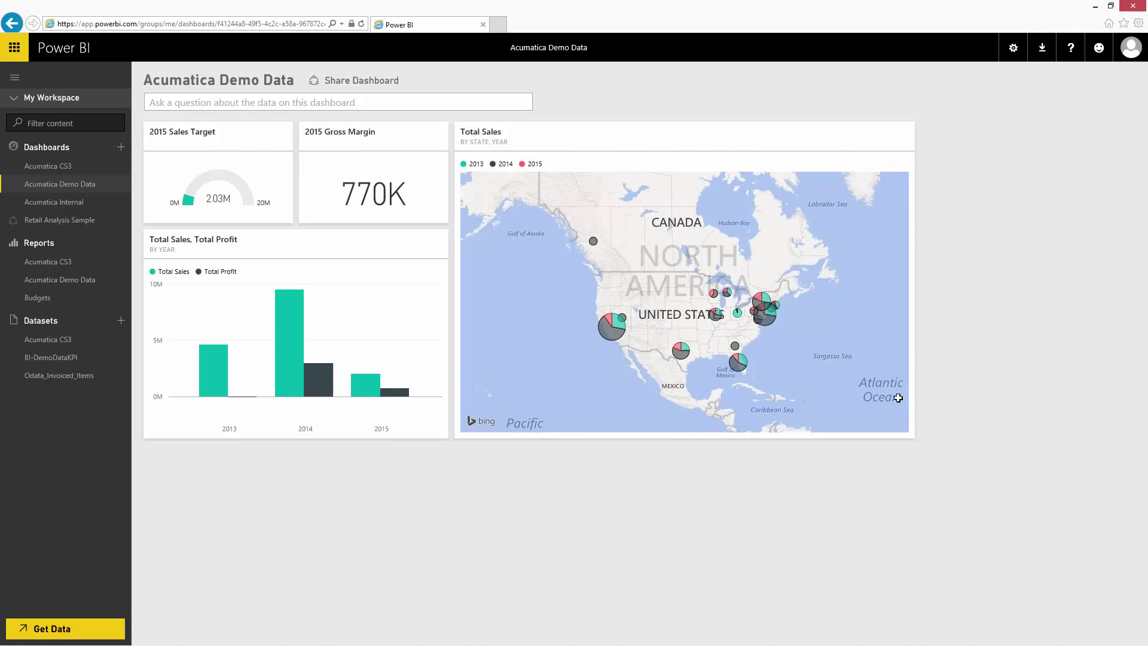
- Ask Q&A for 'sales by inventory id in 2015', then change it to 2014 as a map
{"action": "mouse_move", "coordinate": [60, 183]}
{"action": "left_click", "coordinate": [153, 103]}
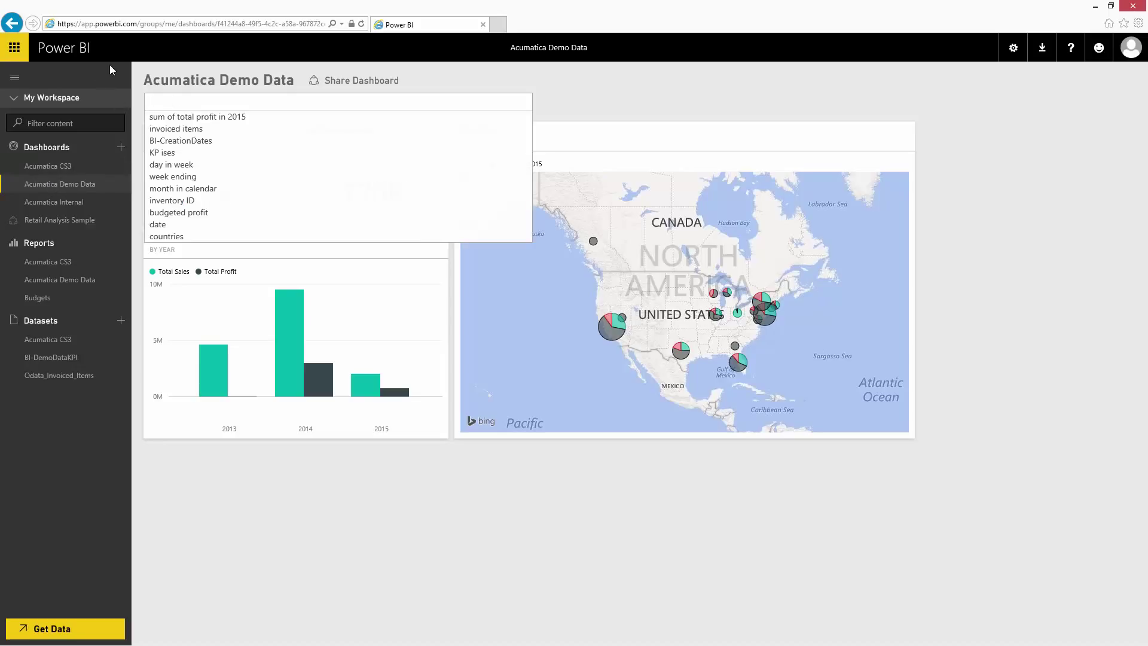
{"action": "type", "text": "sales by in"}
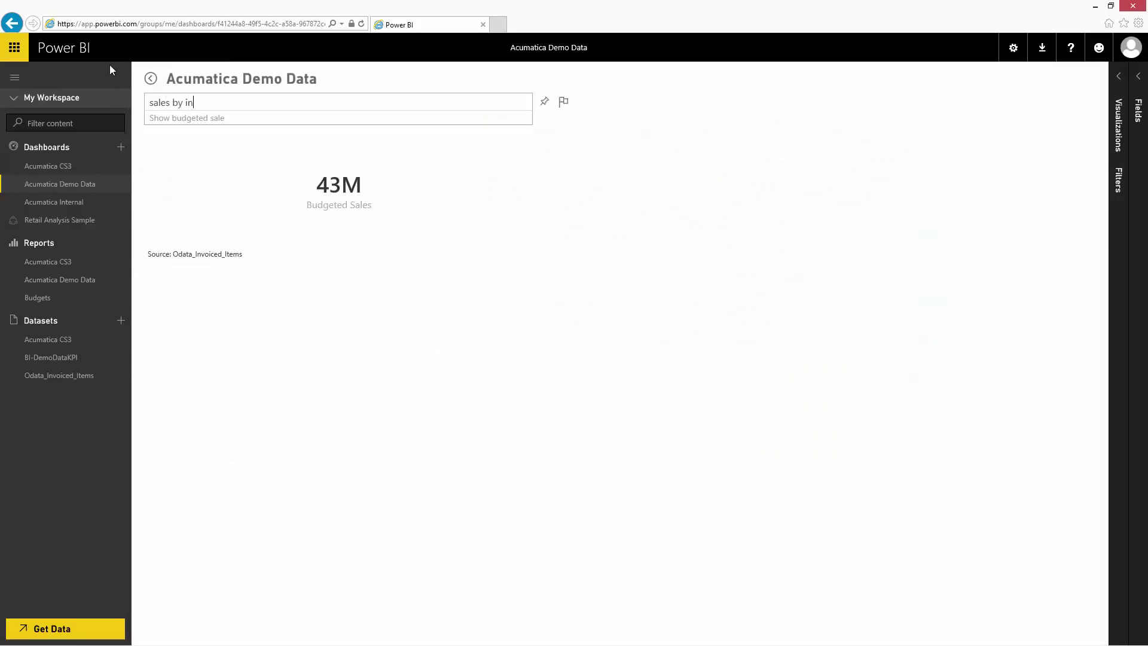
{"action": "type", "text": "ventory i"}
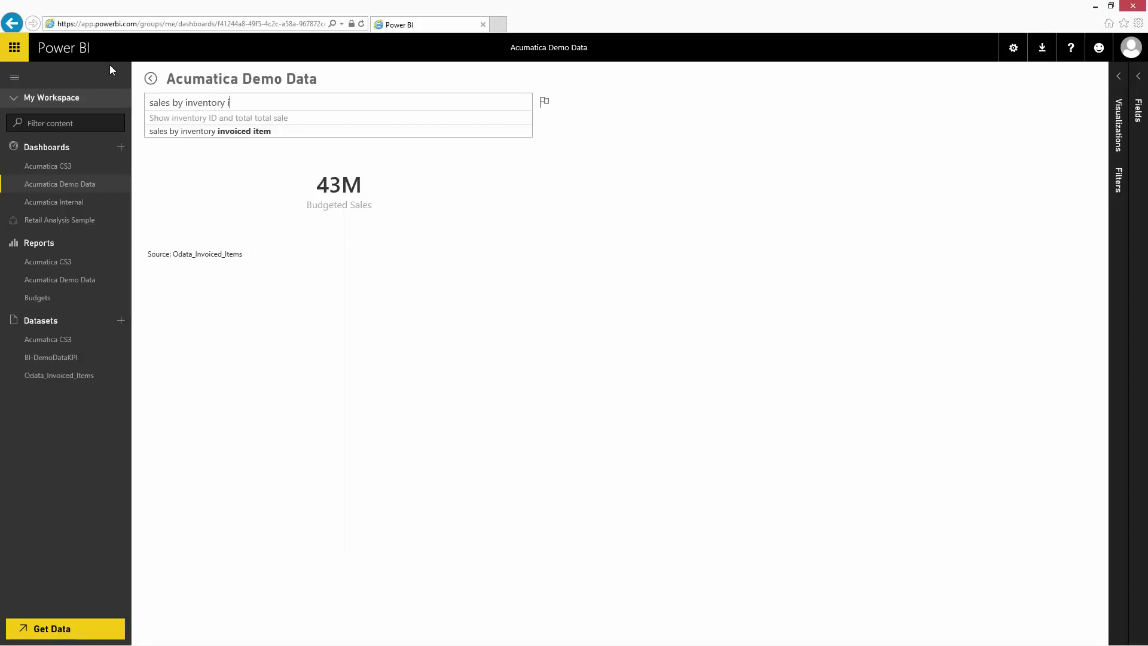
{"action": "type", "text": "d"}
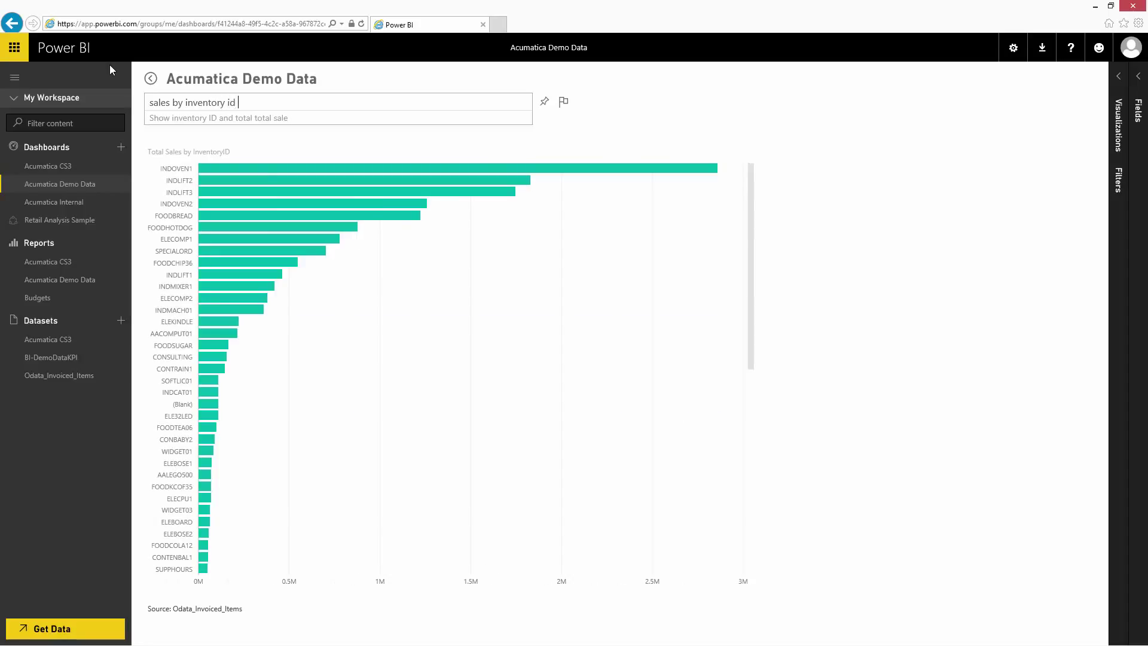
{"action": "type", "text": " in 2015"}
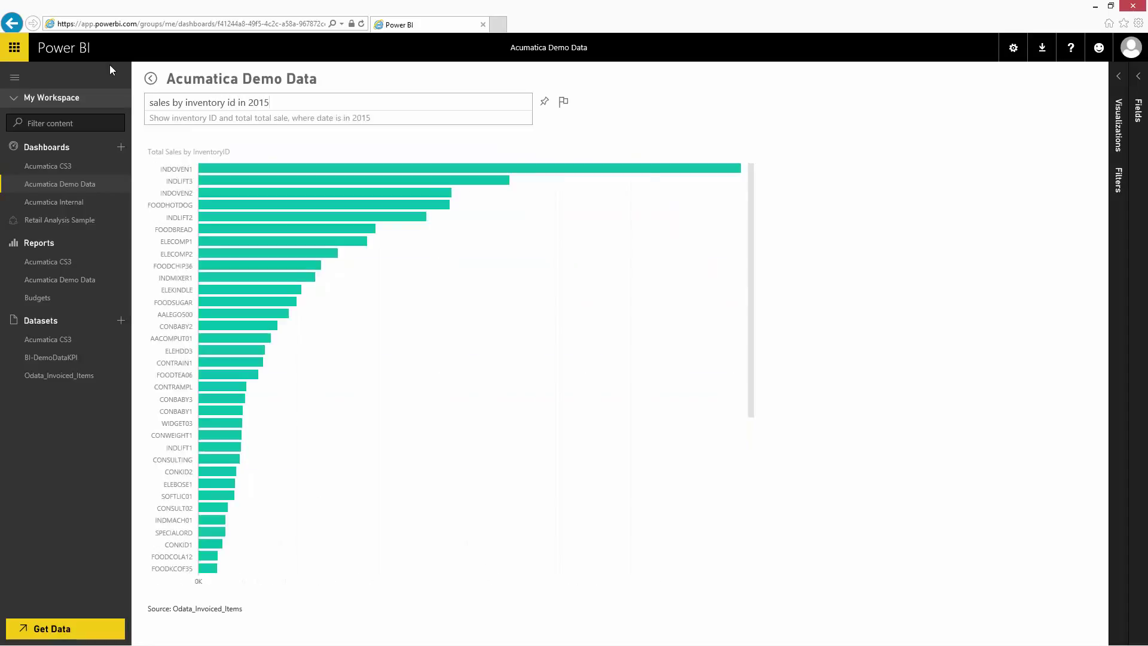
{"action": "key", "text": "BackSpace"}
{"action": "type", "text": "4"}
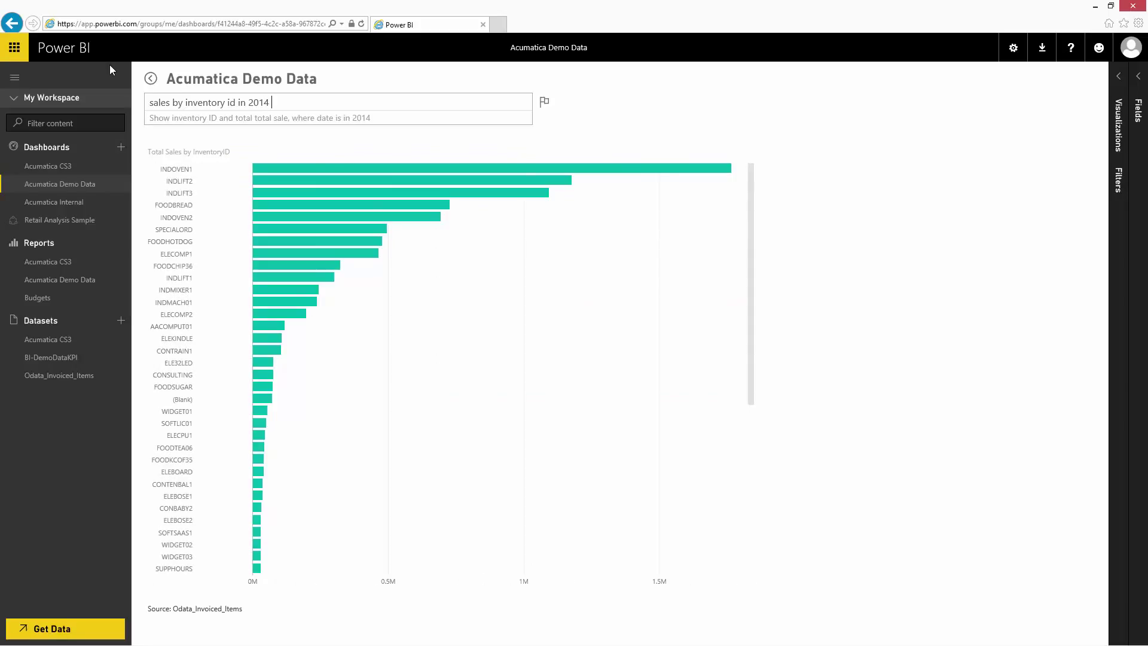
{"action": "type", "text": " as map"}
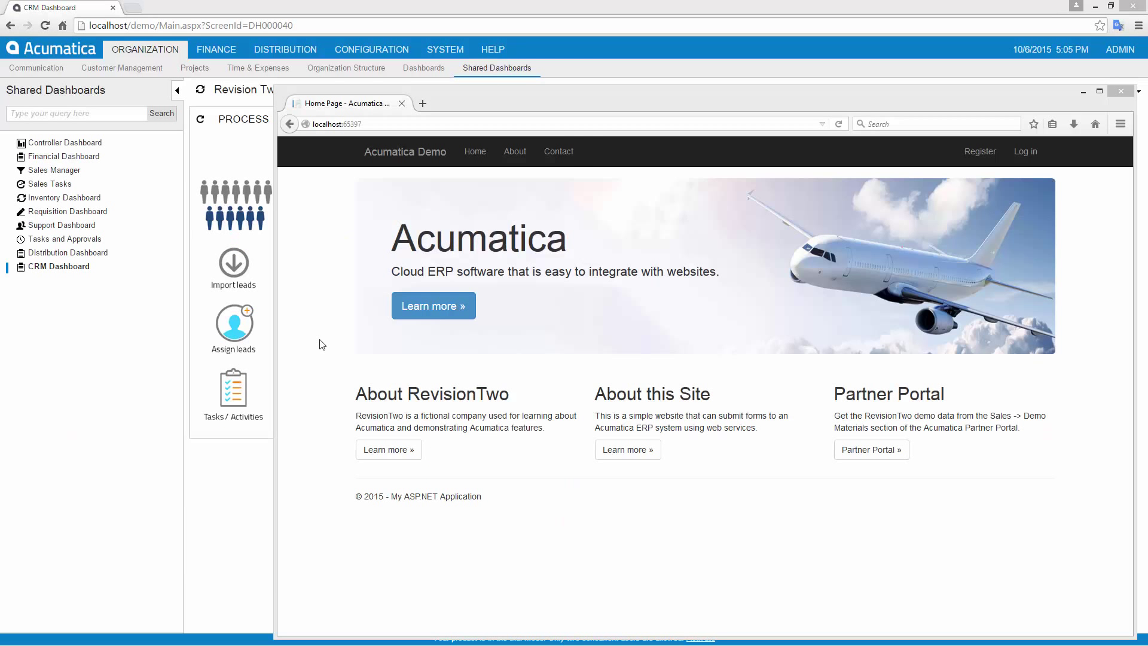
- Submit the website's contact-sales form and bring the CRM Dashboard back to the front
{"action": "left_click", "coordinate": [558, 151]}
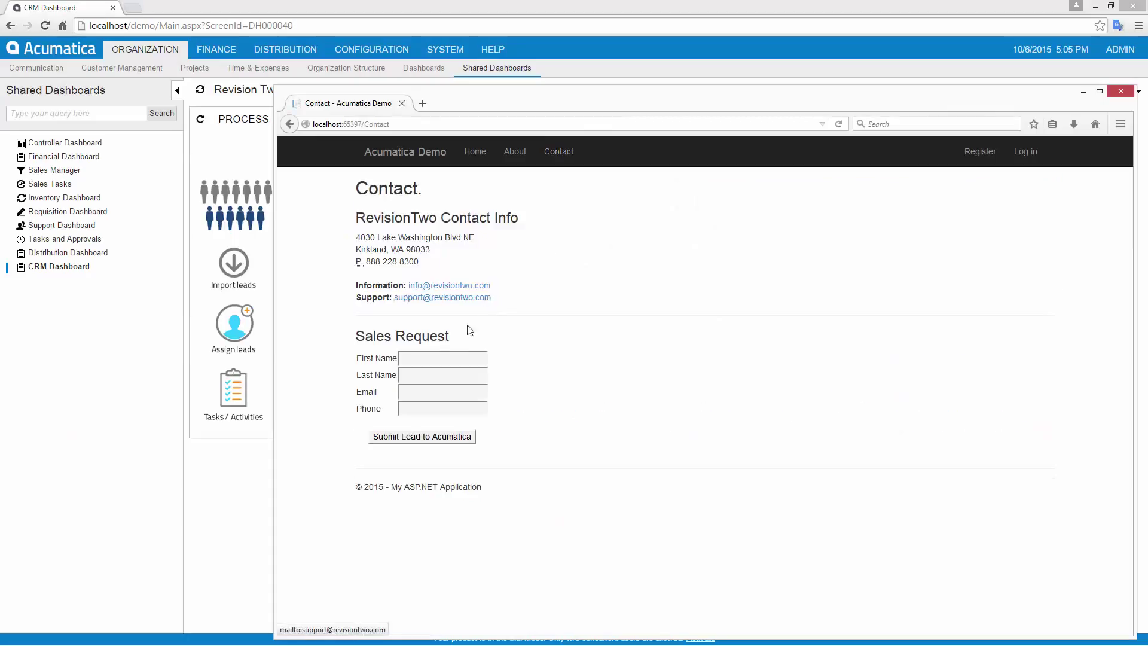
{"action": "key", "text": "Tab"}
{"action": "key", "text": "Tab"}
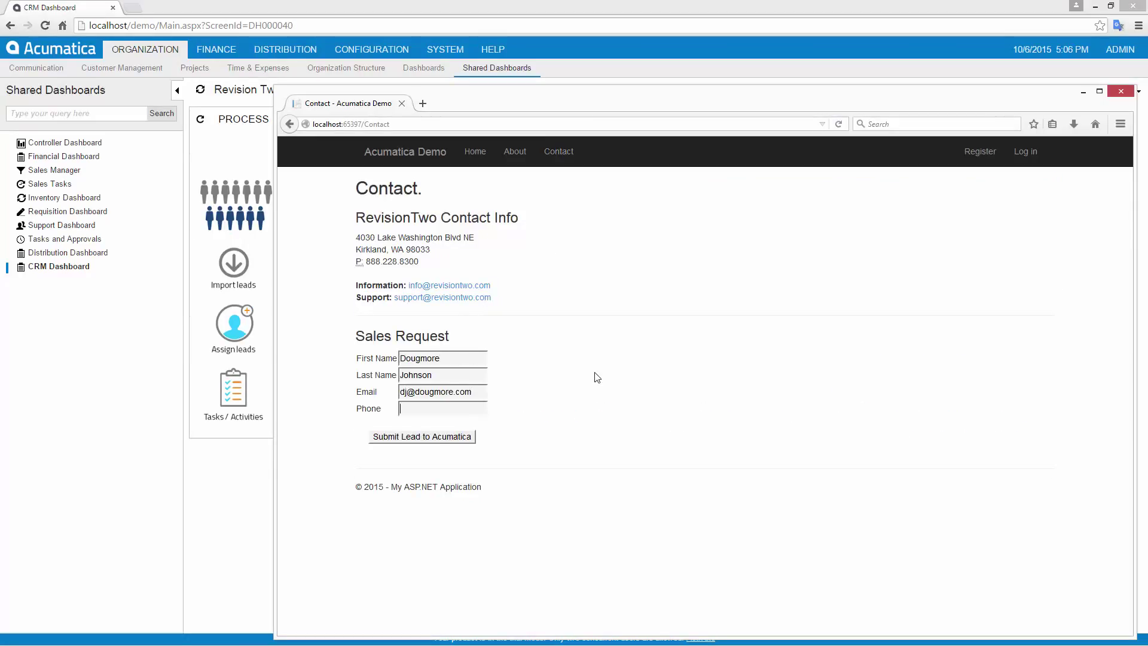
{"action": "left_click", "coordinate": [429, 438]}
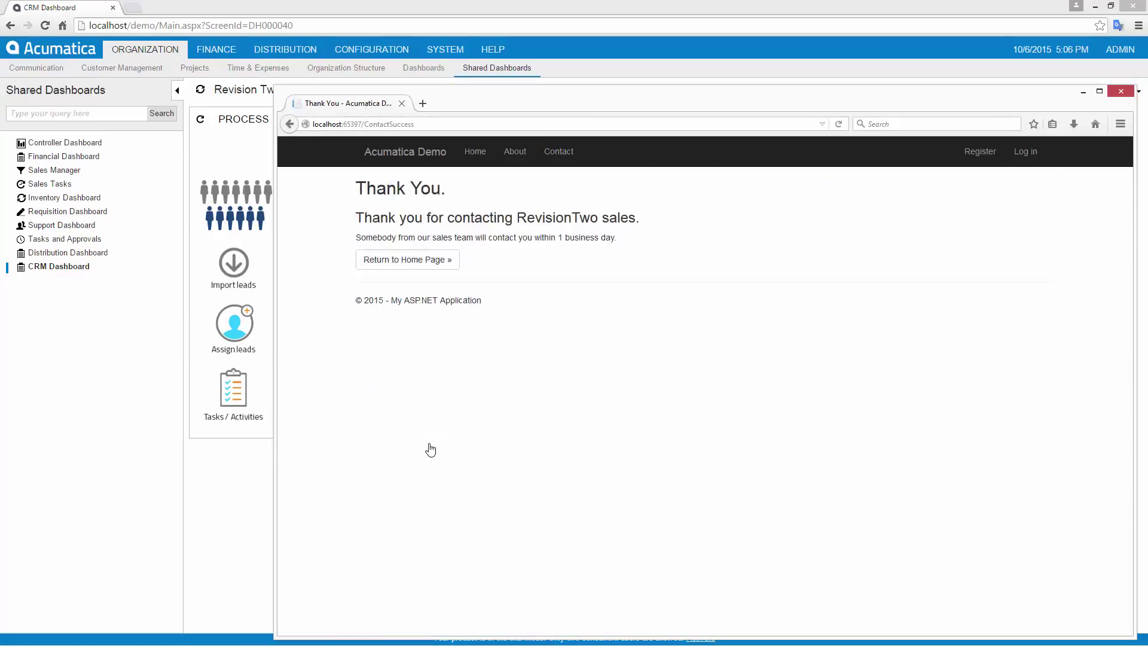
{"action": "left_click", "coordinate": [137, 389]}
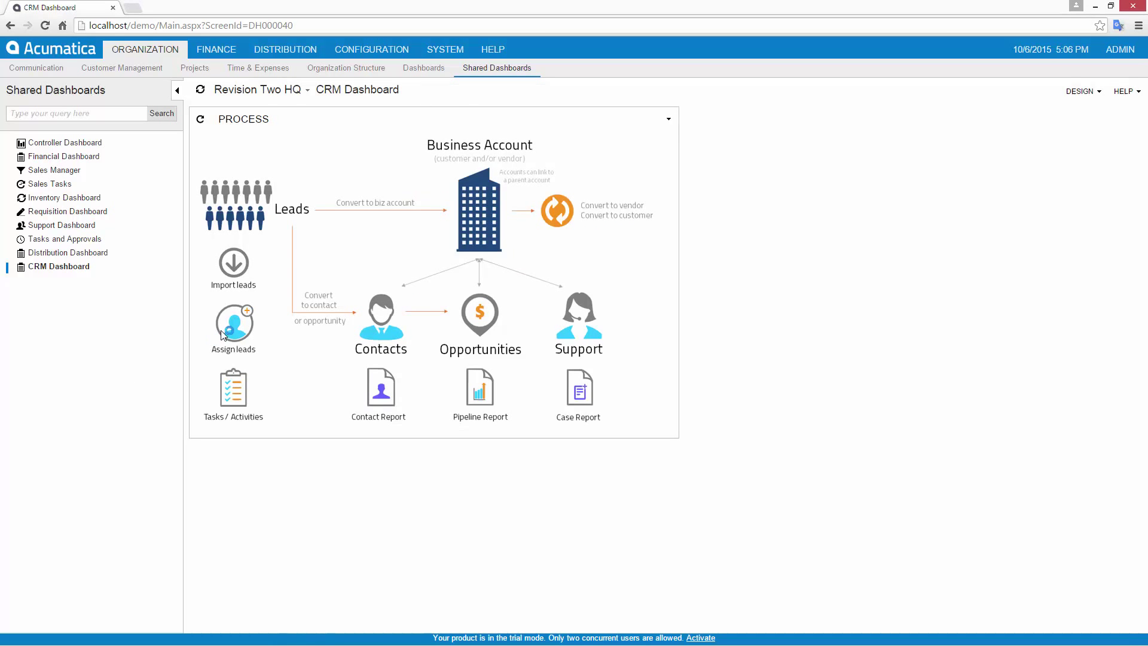
{"action": "left_click", "coordinate": [238, 332]}
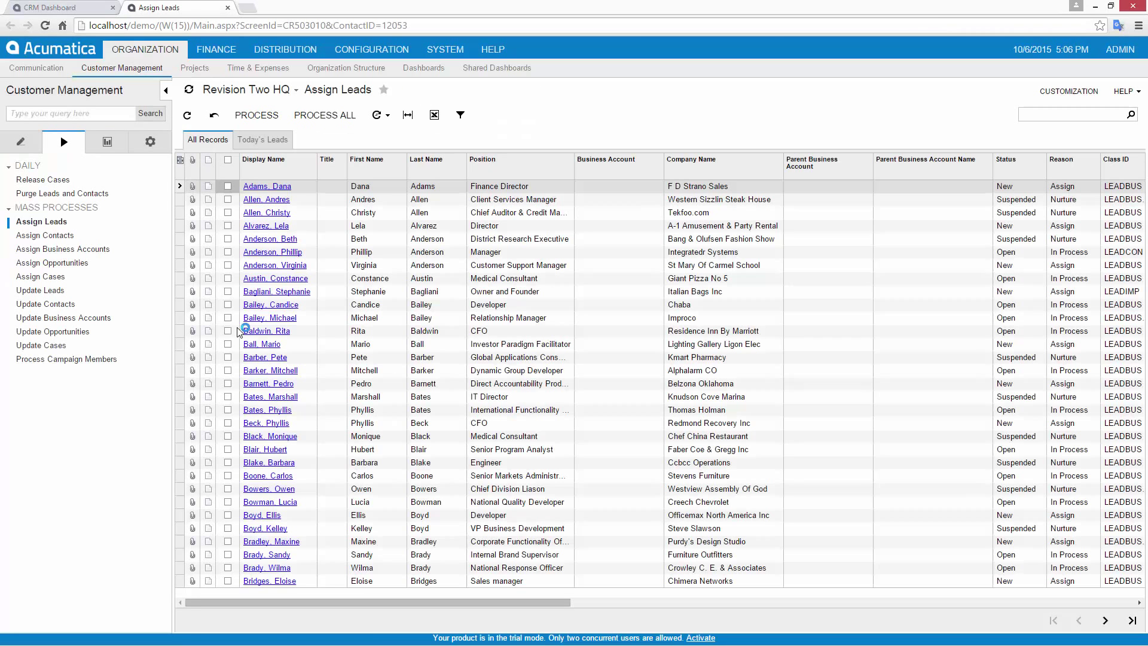
{"action": "left_click", "coordinate": [261, 139]}
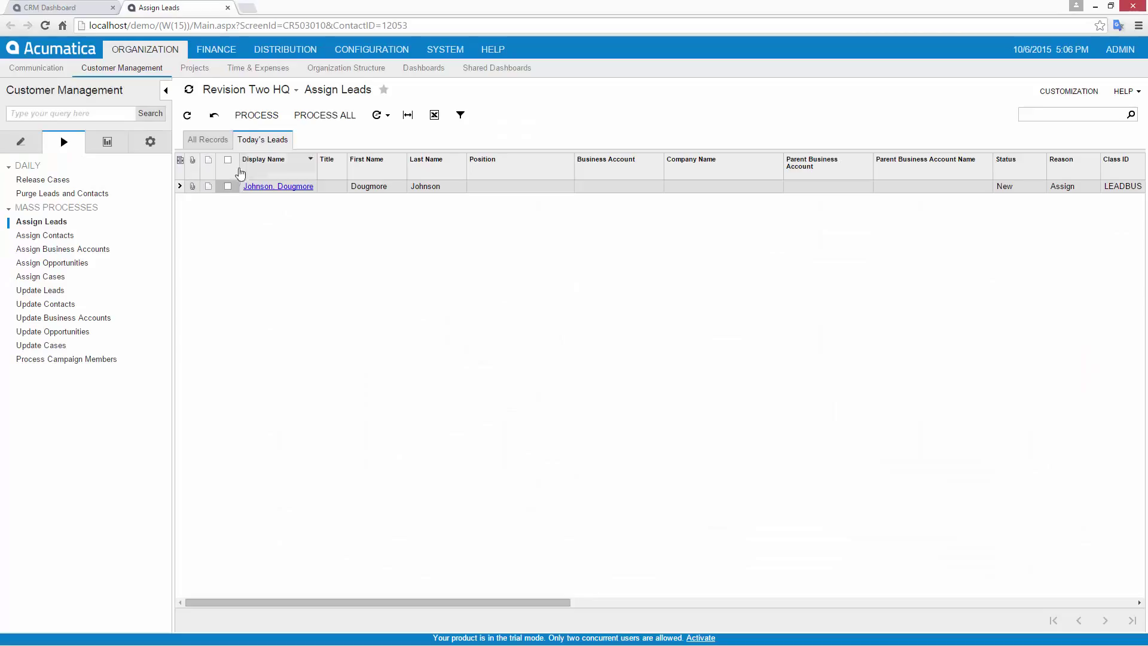
{"action": "left_click", "coordinate": [255, 116]}
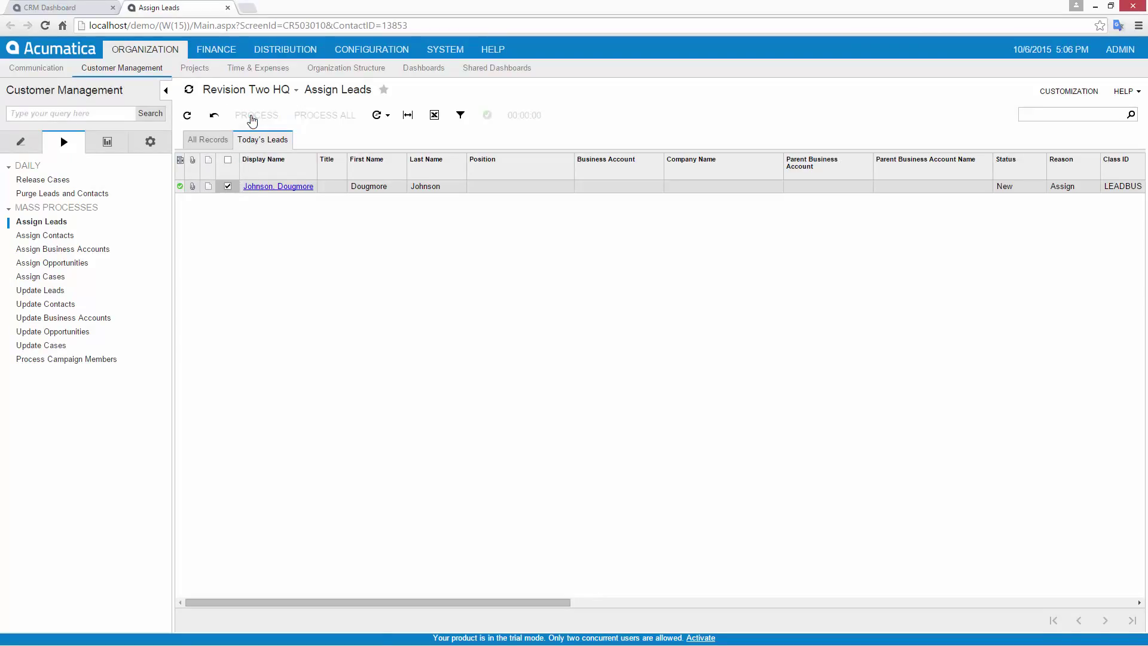
{"action": "left_click", "coordinate": [287, 188]}
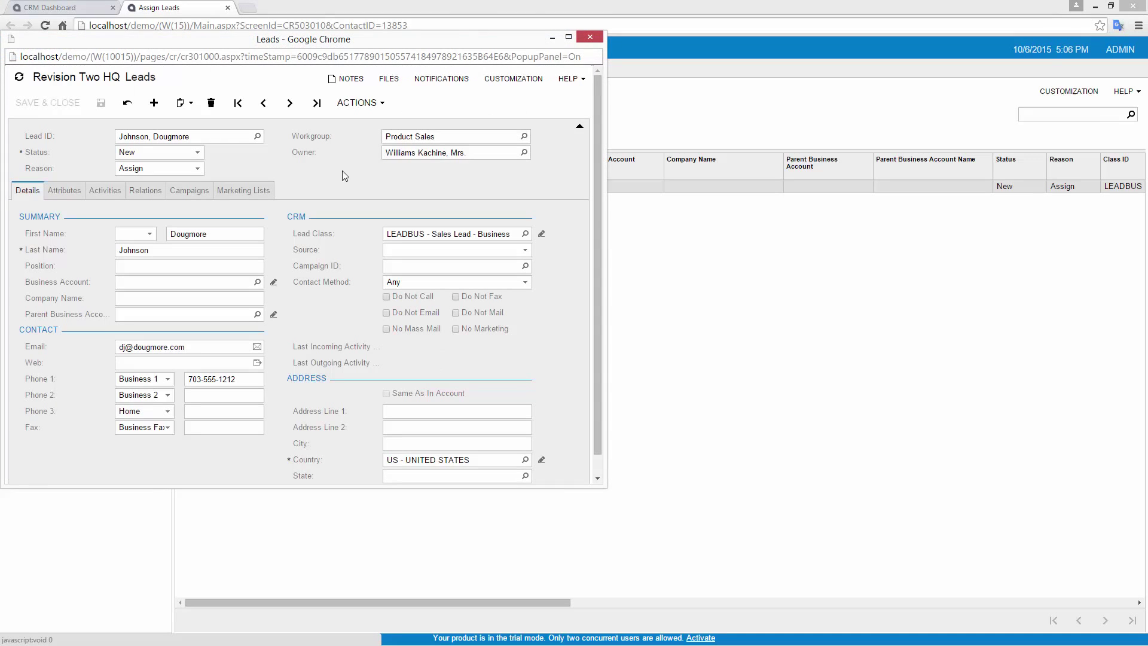
{"action": "left_click", "coordinate": [440, 79]}
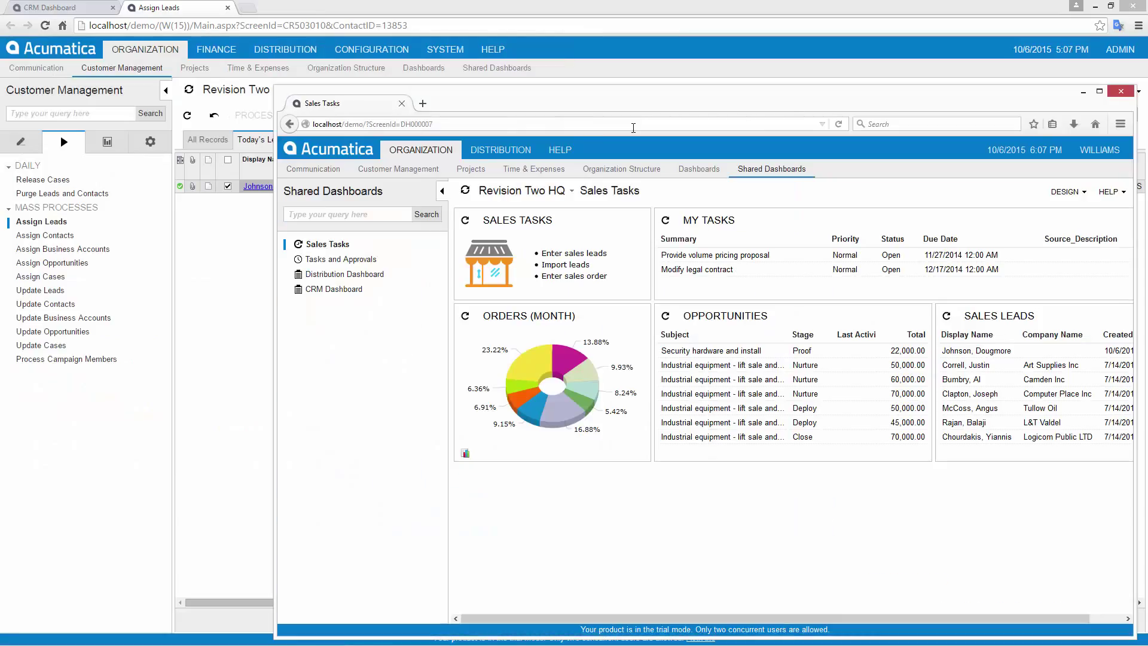
{"action": "left_click", "coordinate": [346, 215]}
{"action": "type", "text": "dougmore"}
{"action": "left_click", "coordinate": [350, 258]}
{"action": "left_click", "coordinate": [479, 261]}
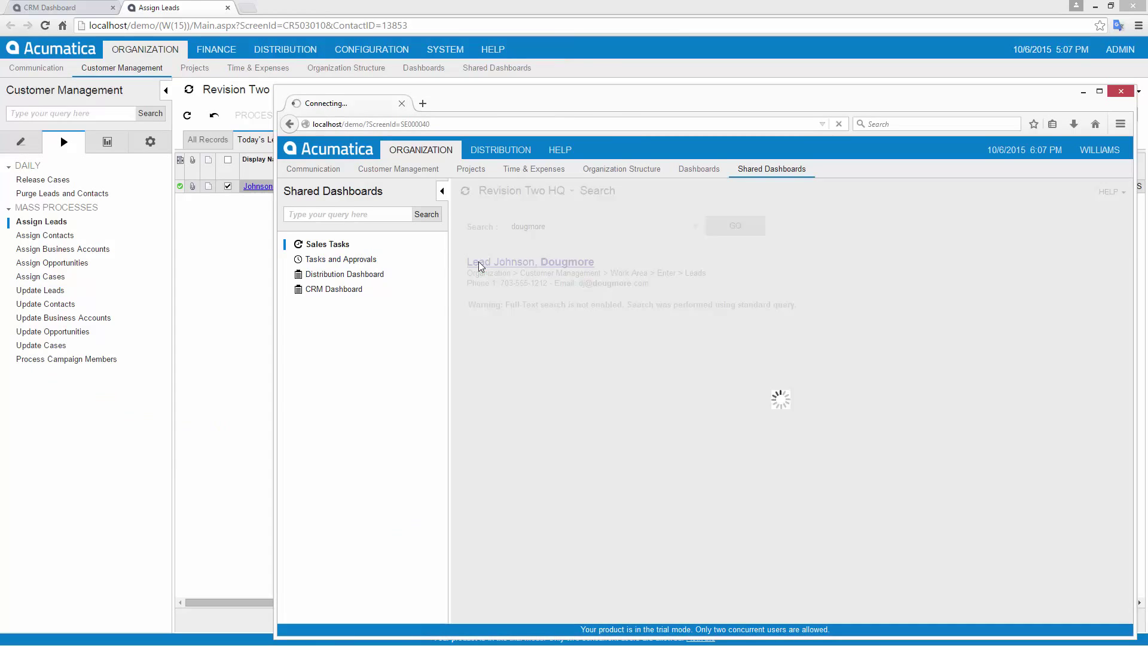
{"action": "left_click", "coordinate": [824, 215]}
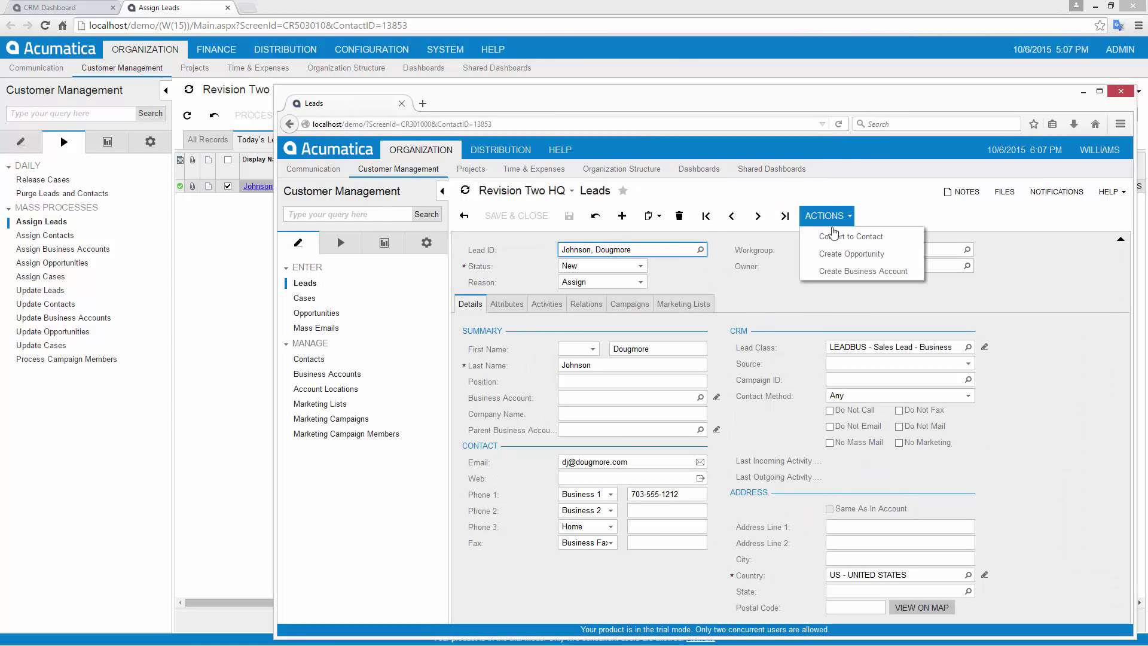
{"action": "left_click", "coordinate": [848, 255]}
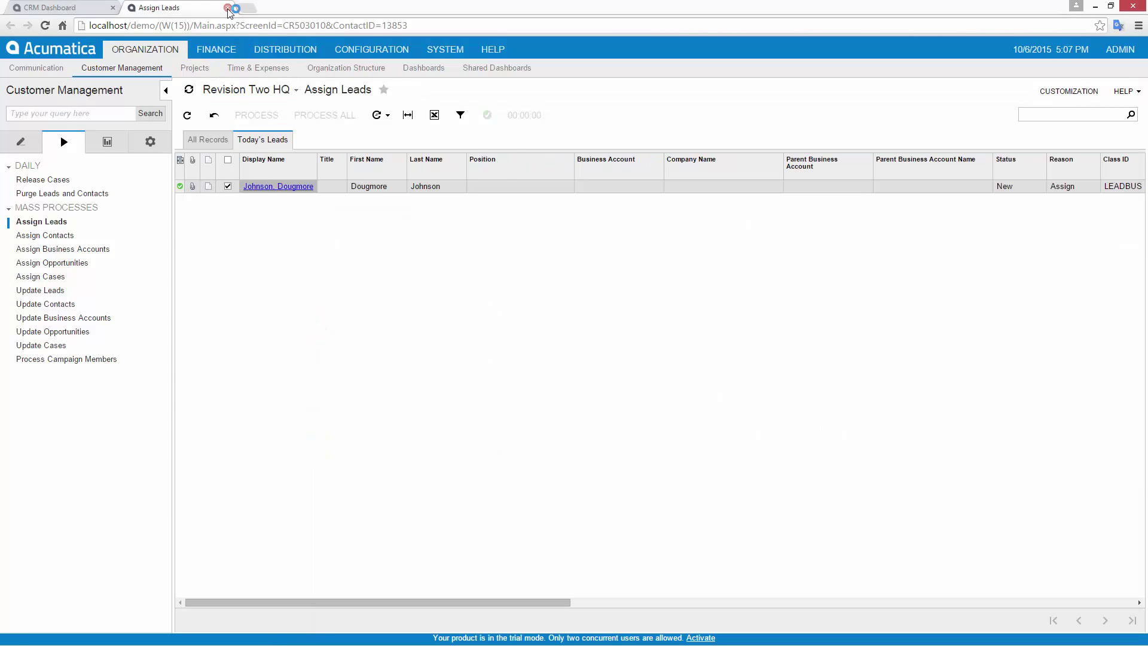
- Review the pipeline report's last page showing the Johnson widget opportunity, then reach it via the Sales Manager dashboard
{"action": "left_click", "coordinate": [227, 7]}
{"action": "left_click", "coordinate": [481, 389]}
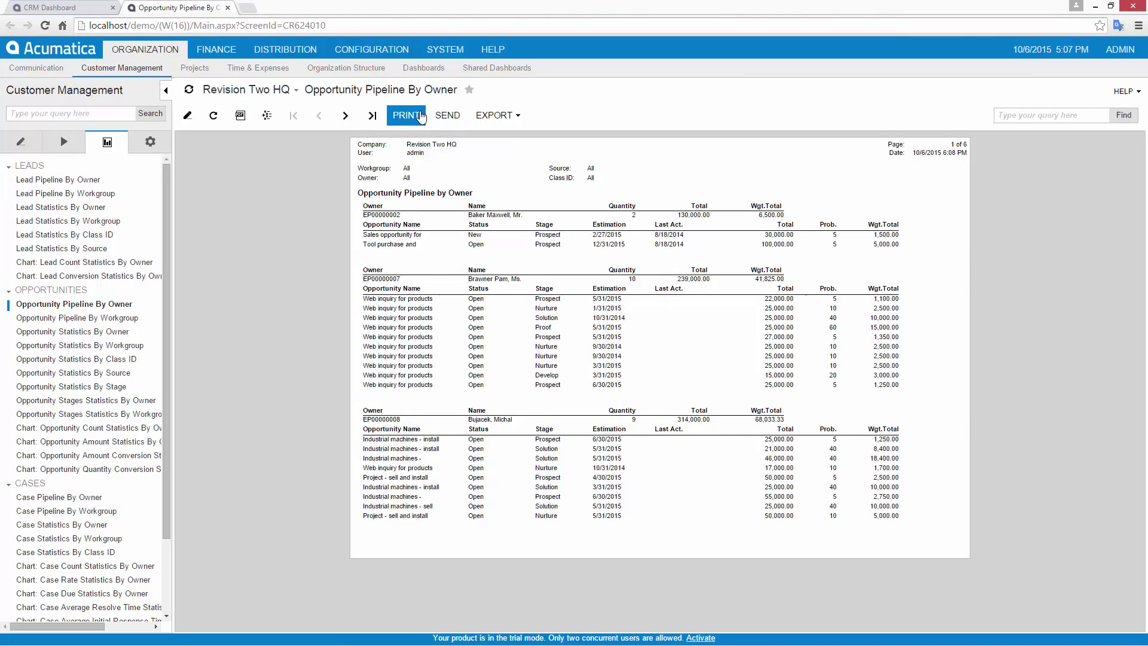
{"action": "left_click", "coordinate": [371, 121]}
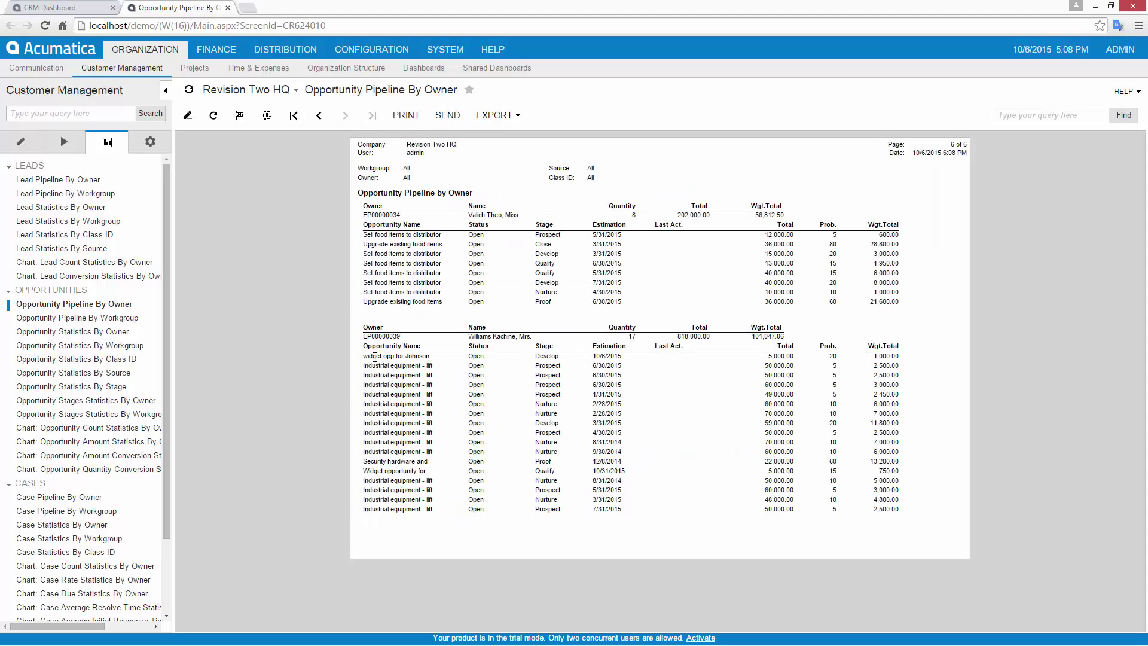
{"action": "left_click", "coordinate": [227, 8]}
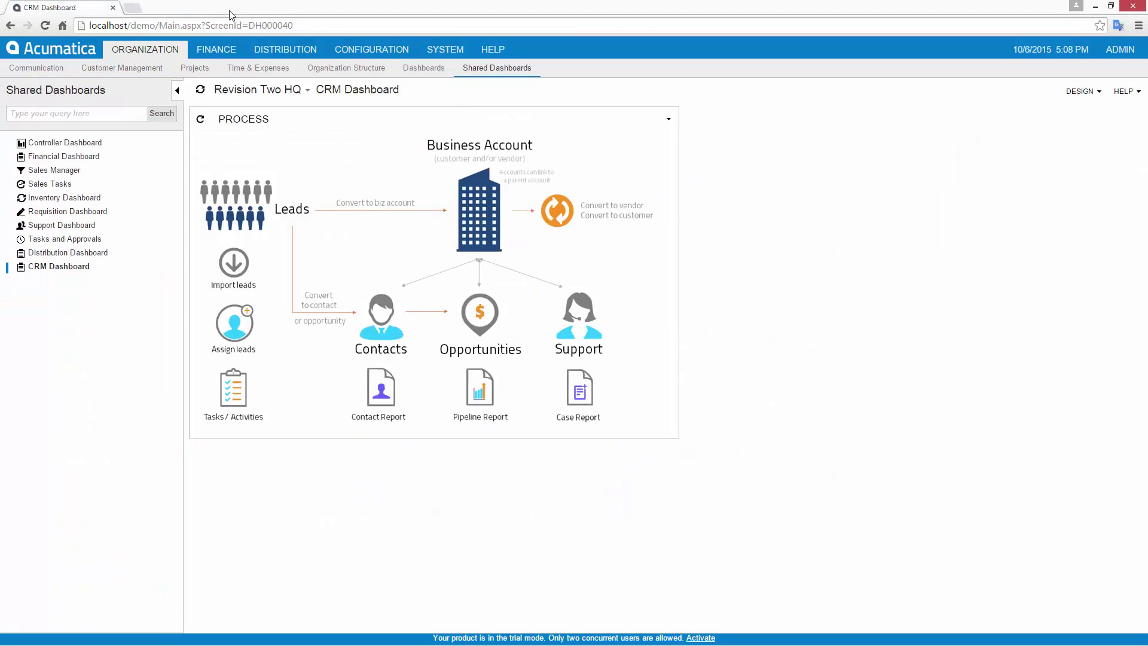
{"action": "left_click", "coordinate": [58, 171]}
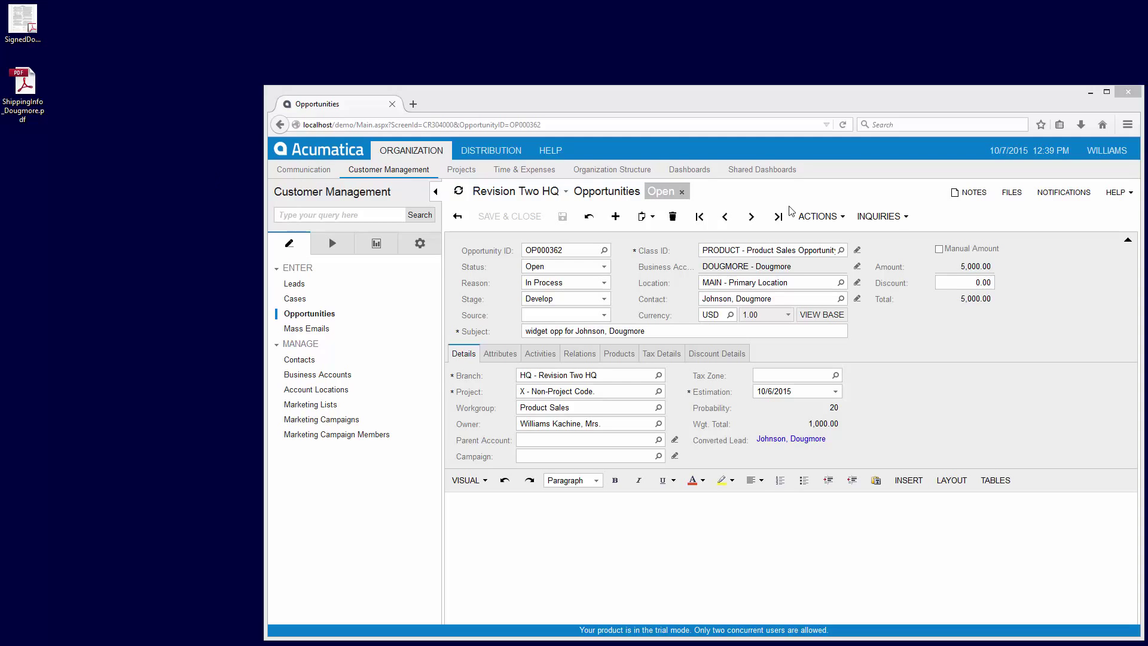
- Create and save sales order SO003369 from the widget opportunity
{"action": "left_click", "coordinate": [821, 216]}
{"action": "left_click", "coordinate": [846, 253]}
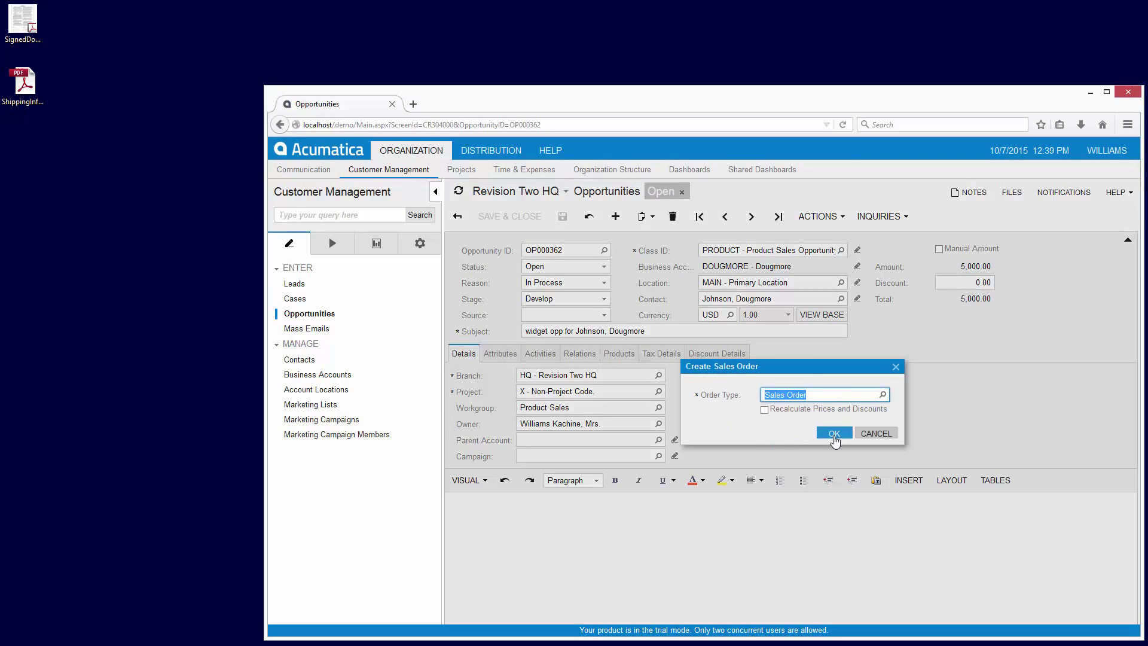
{"action": "left_click", "coordinate": [834, 432]}
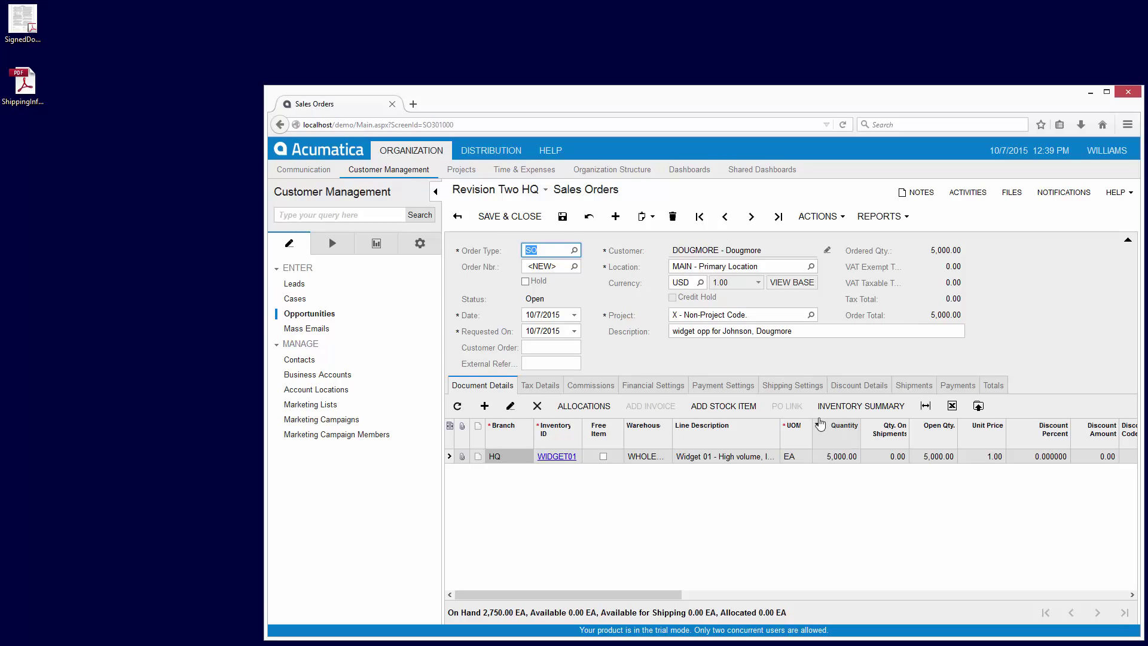
{"action": "left_click", "coordinate": [562, 217]}
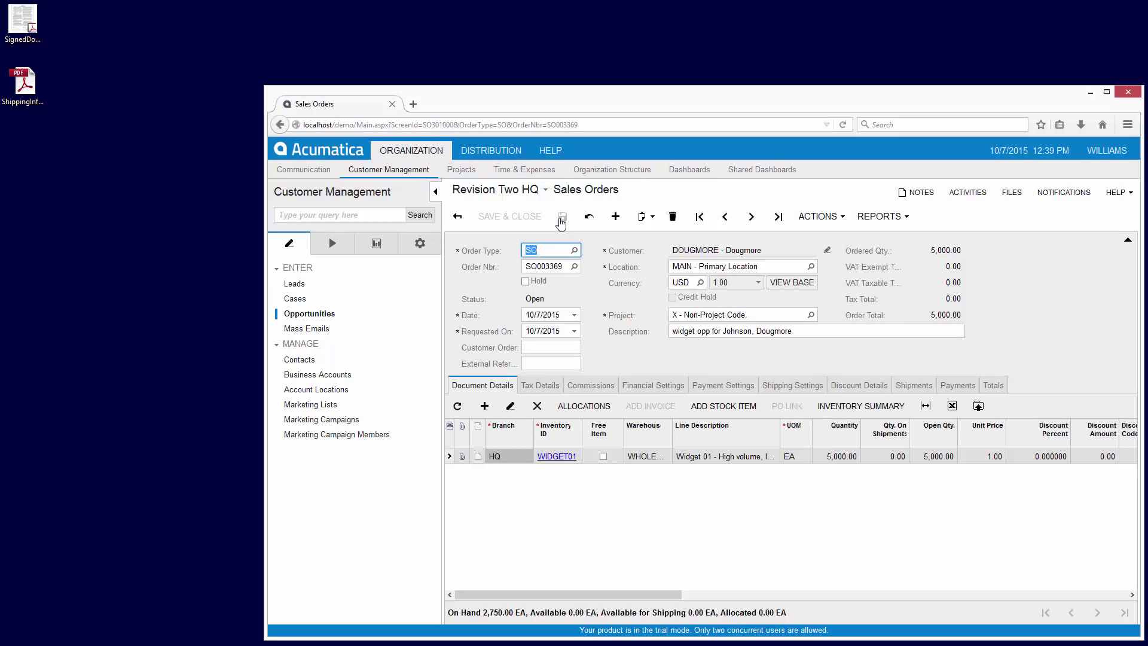
- Attach the ShippingInfo PDF to the order and review its attached files
{"action": "mouse_move", "coordinate": [22, 23]}
{"action": "left_mouse_down"}
{"action": "mouse_move", "coordinate": [969, 188]}
{"action": "mouse_move", "coordinate": [1017, 218]}
{"action": "left_mouse_up"}
{"action": "left_click_drag", "start_coordinate": [22, 83], "coordinate": [1003, 219]}
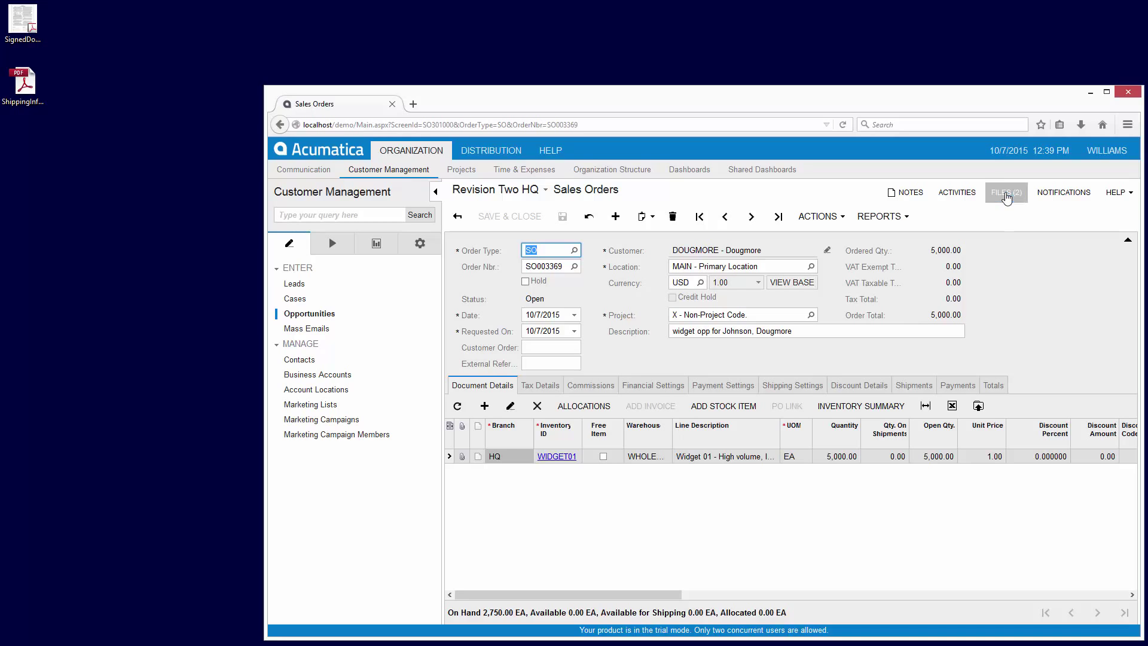
{"action": "left_click", "coordinate": [1007, 193]}
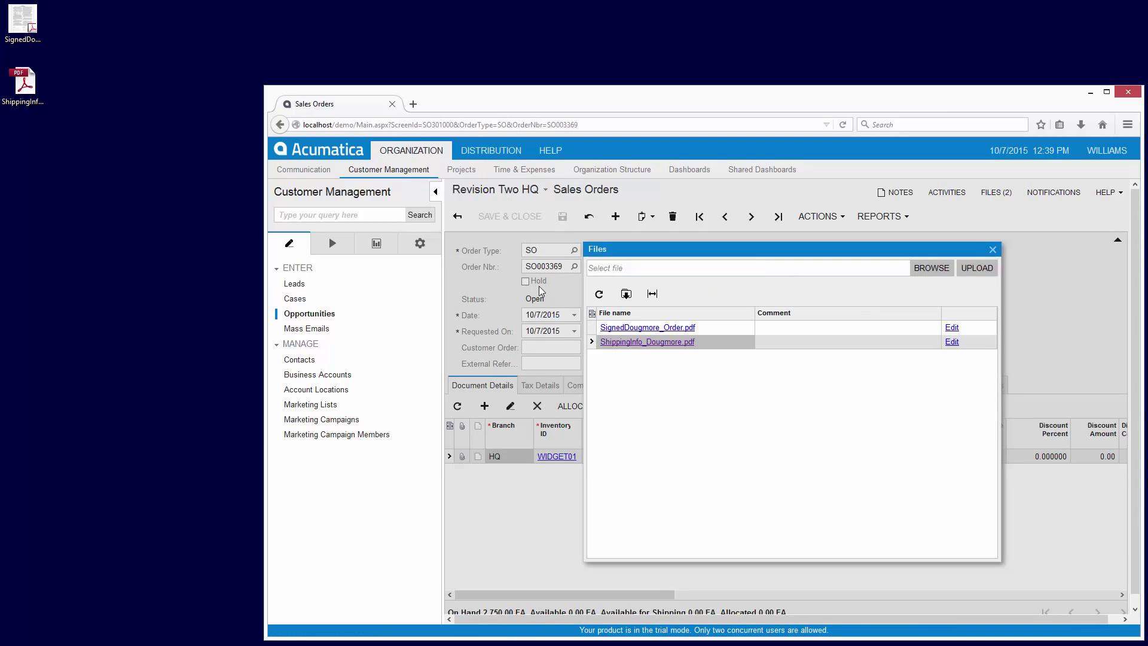
{"action": "left_click", "coordinate": [992, 249]}
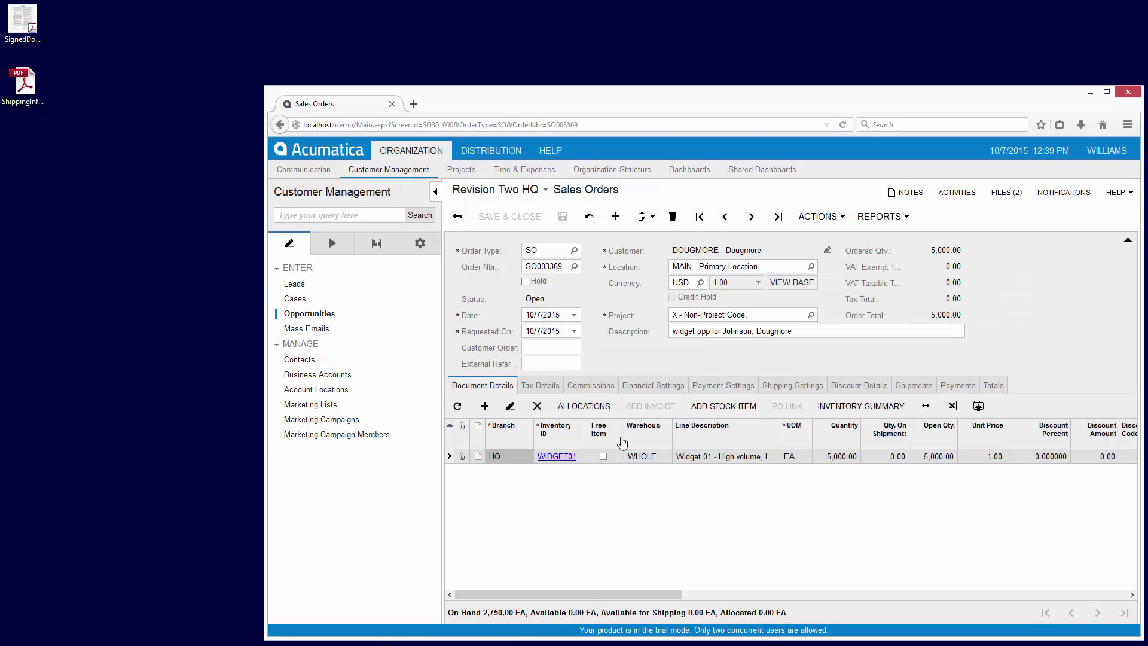
- Change the order line's warehouse to VA-WHOLESALE and save
{"action": "left_click", "coordinate": [650, 457]}
{"action": "left_click", "coordinate": [672, 457]}
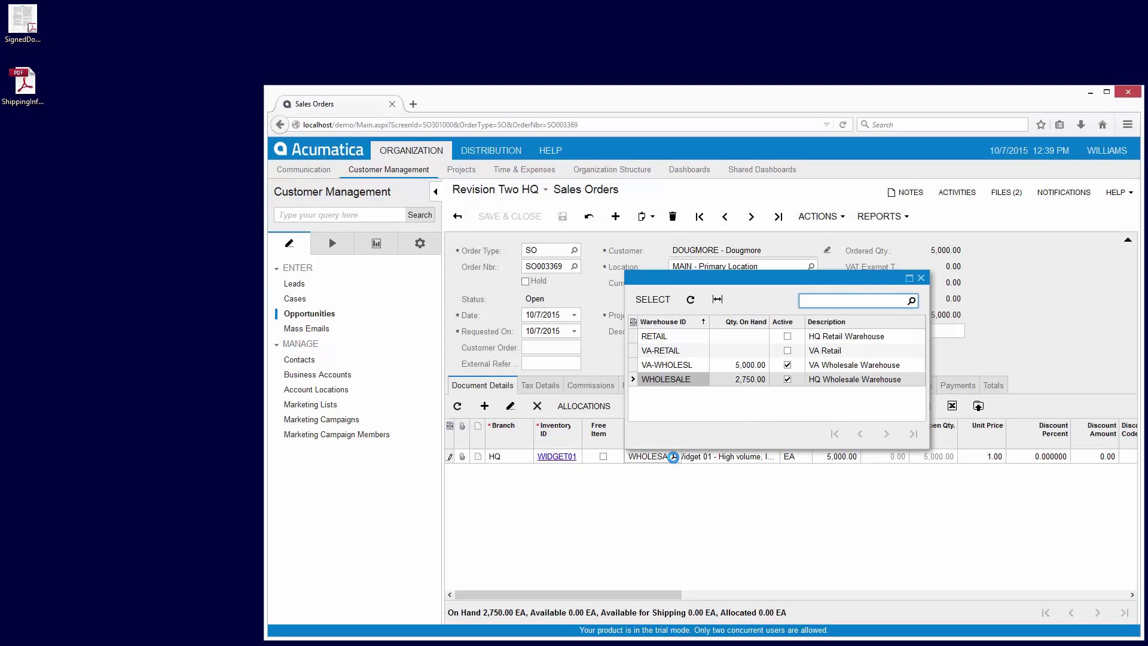
{"action": "double_click", "coordinate": [685, 368]}
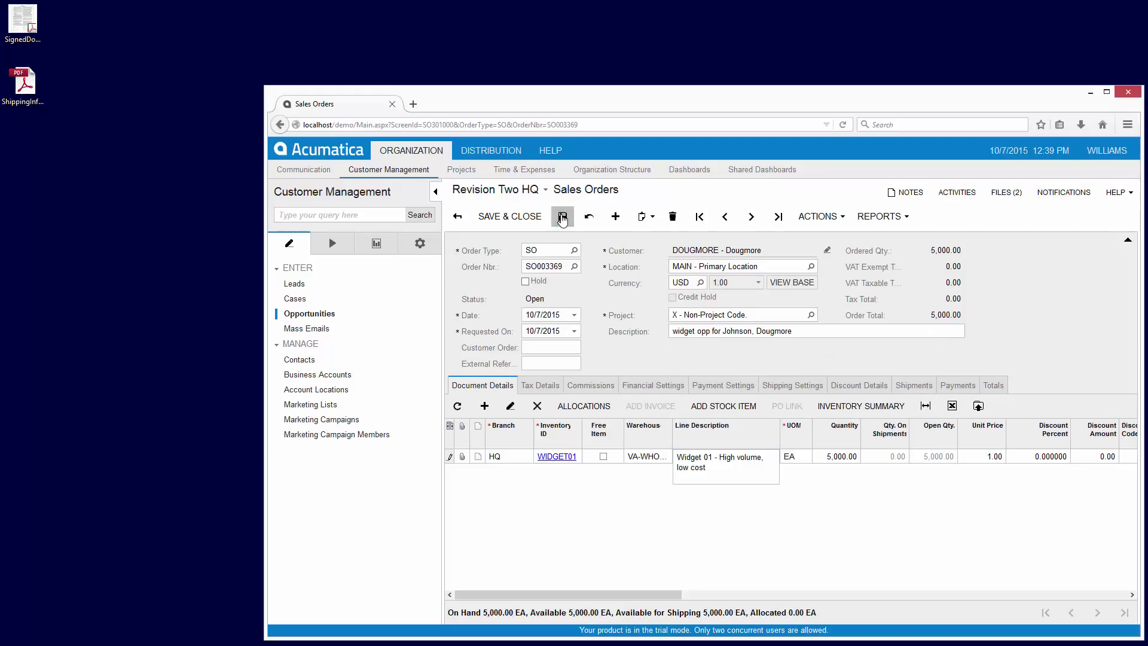
{"action": "left_click", "coordinate": [563, 221]}
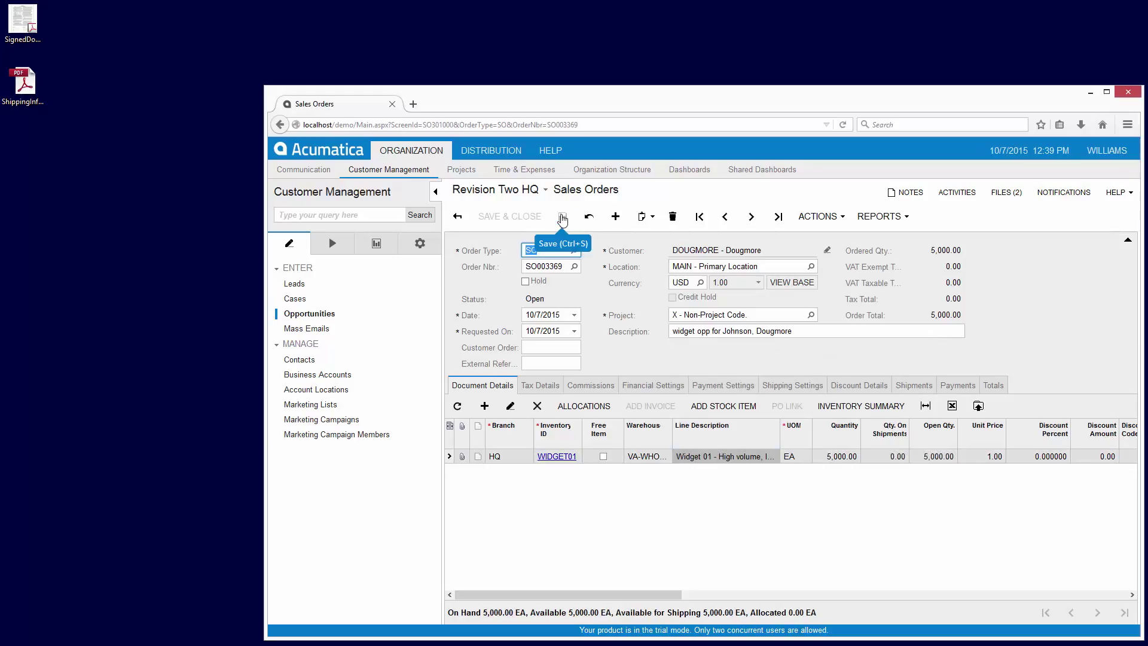
- Sign out of the sales rep account, log back in and view the orders waiting to ship
{"action": "left_click", "coordinate": [1107, 149]}
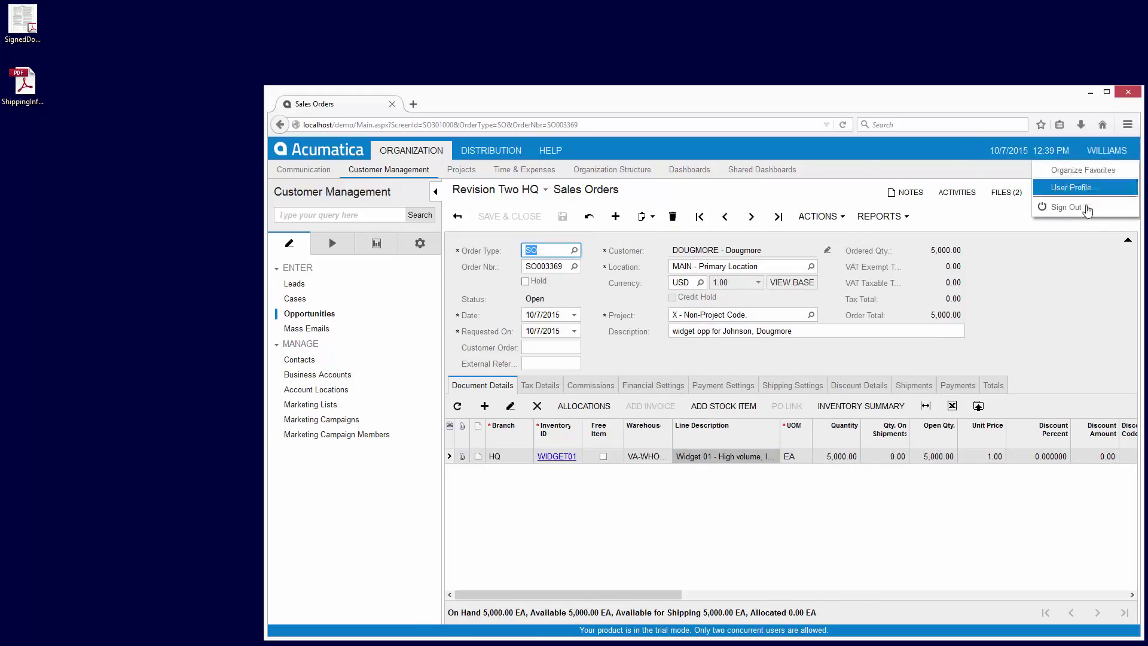
{"action": "left_click", "coordinate": [1087, 206]}
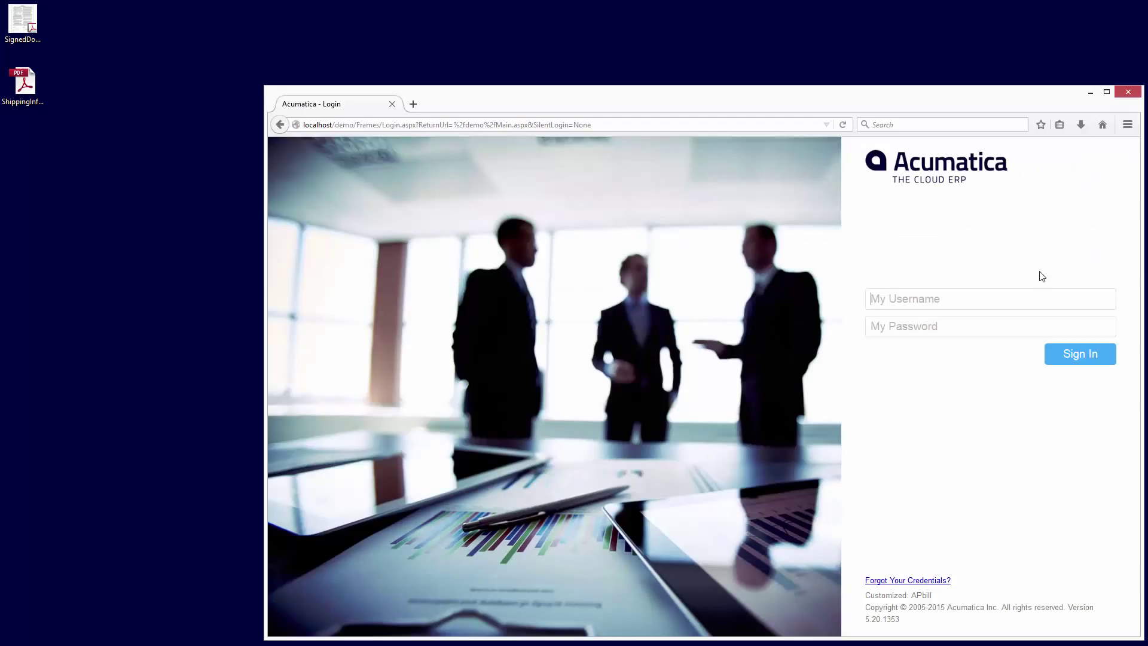
{"action": "key", "text": "Return"}
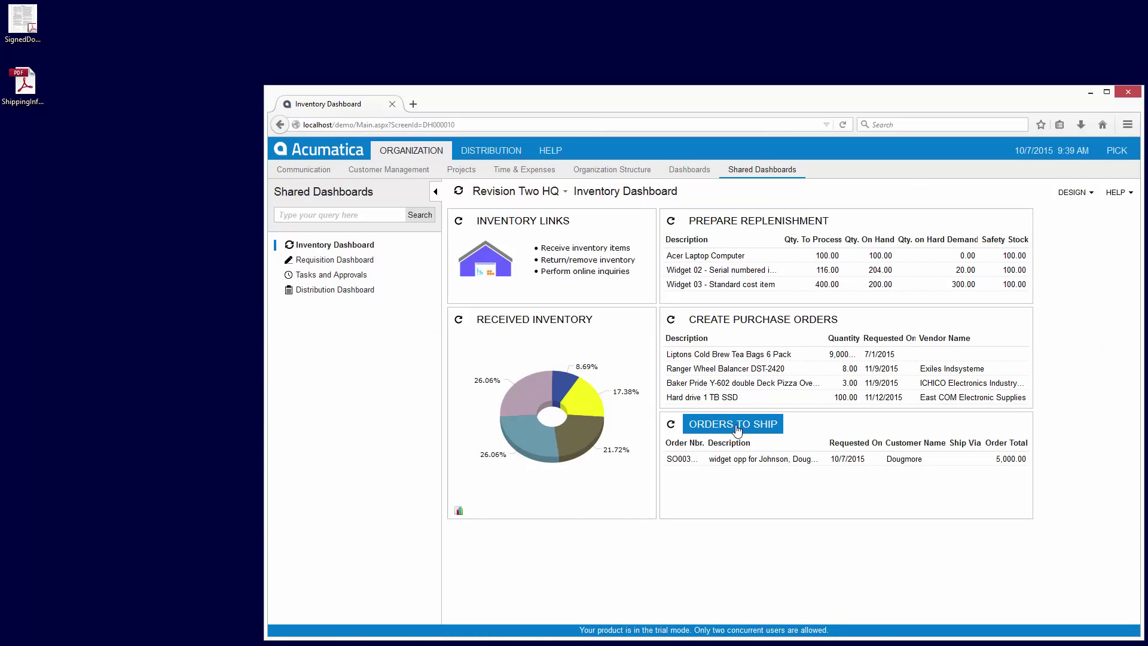
{"action": "left_click", "coordinate": [734, 425]}
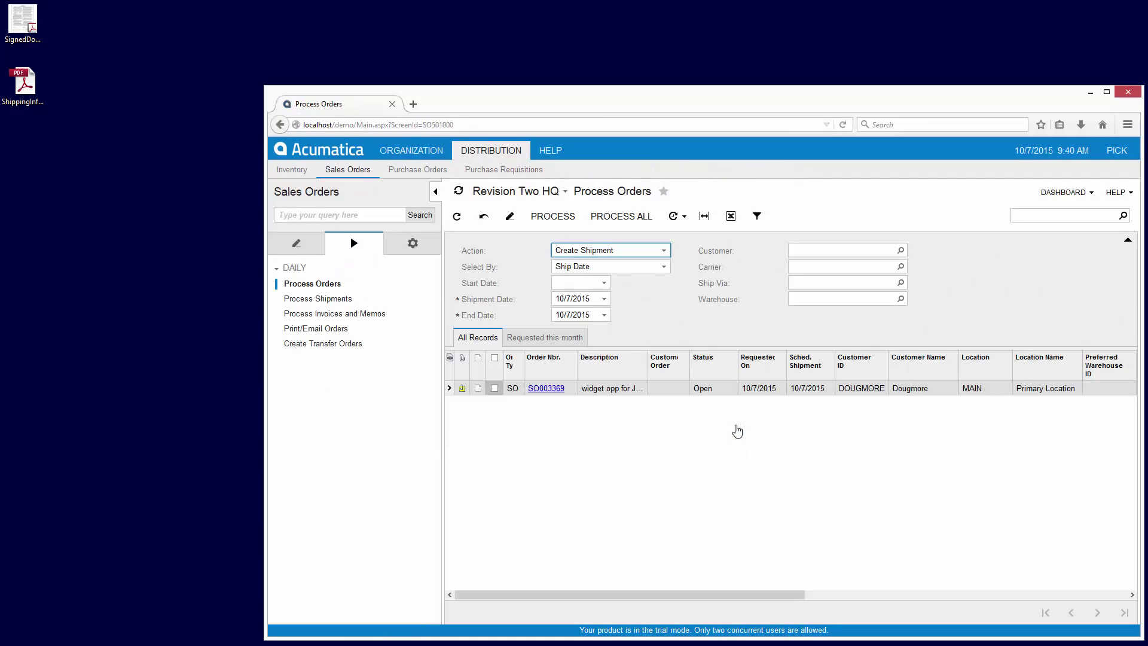
{"action": "type", "text": "shipping"}
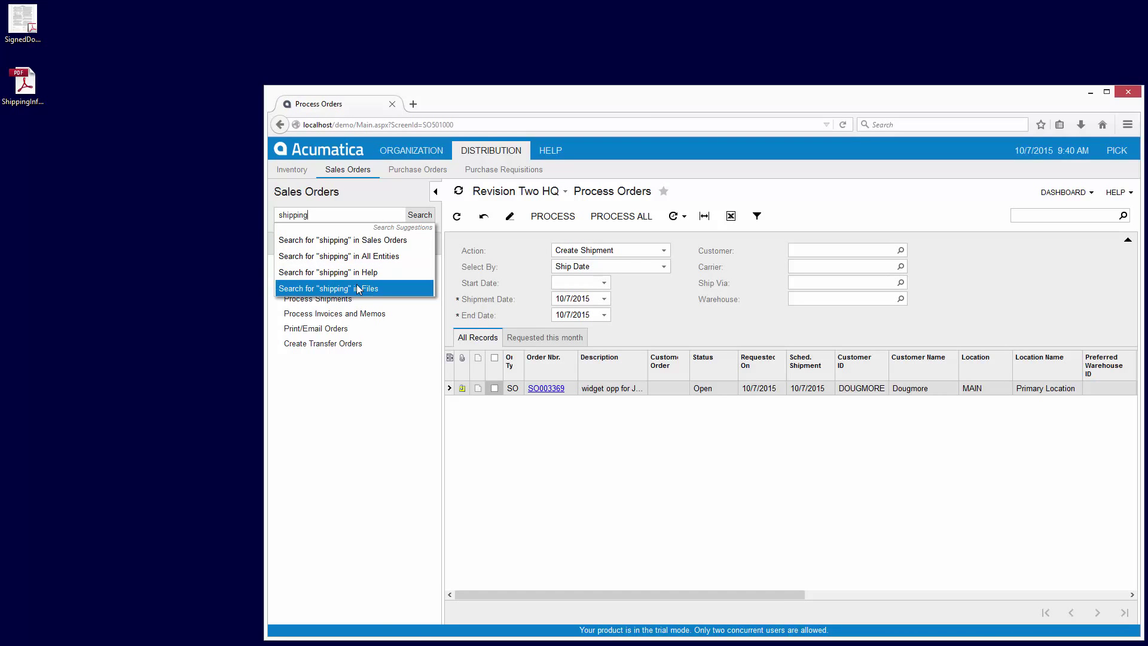
- Find ShippingInfo_Dougmore.pdf in file search and open its linked sales order SO003369
{"action": "left_click", "coordinate": [356, 288]}
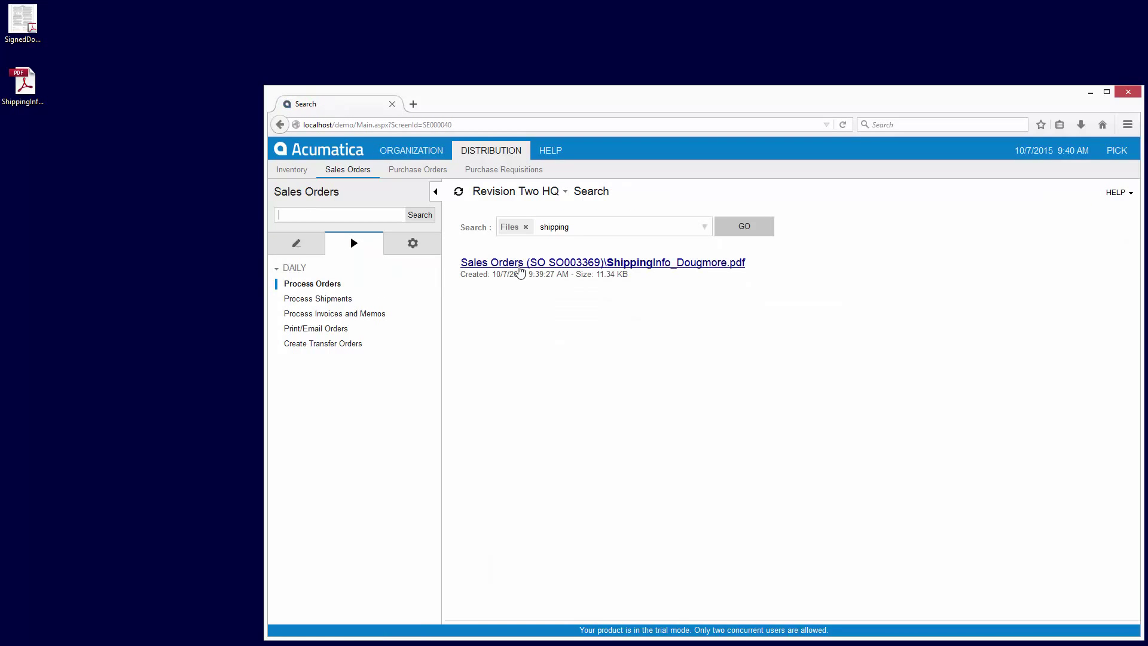
{"action": "left_click", "coordinate": [520, 263]}
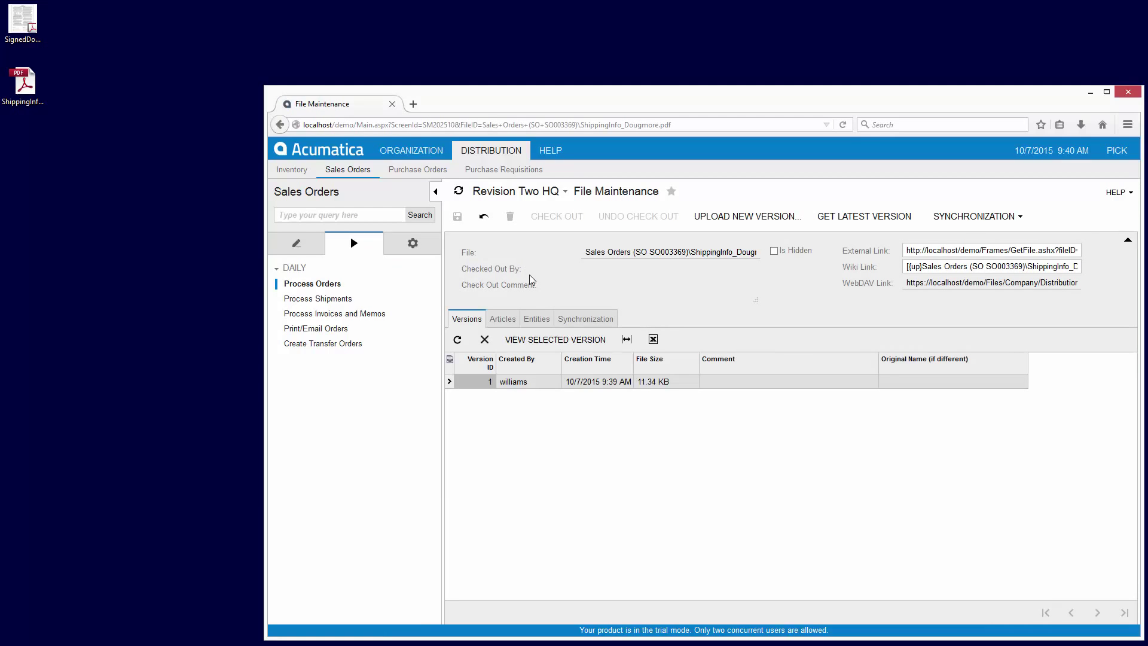
{"action": "left_click", "coordinate": [538, 319]}
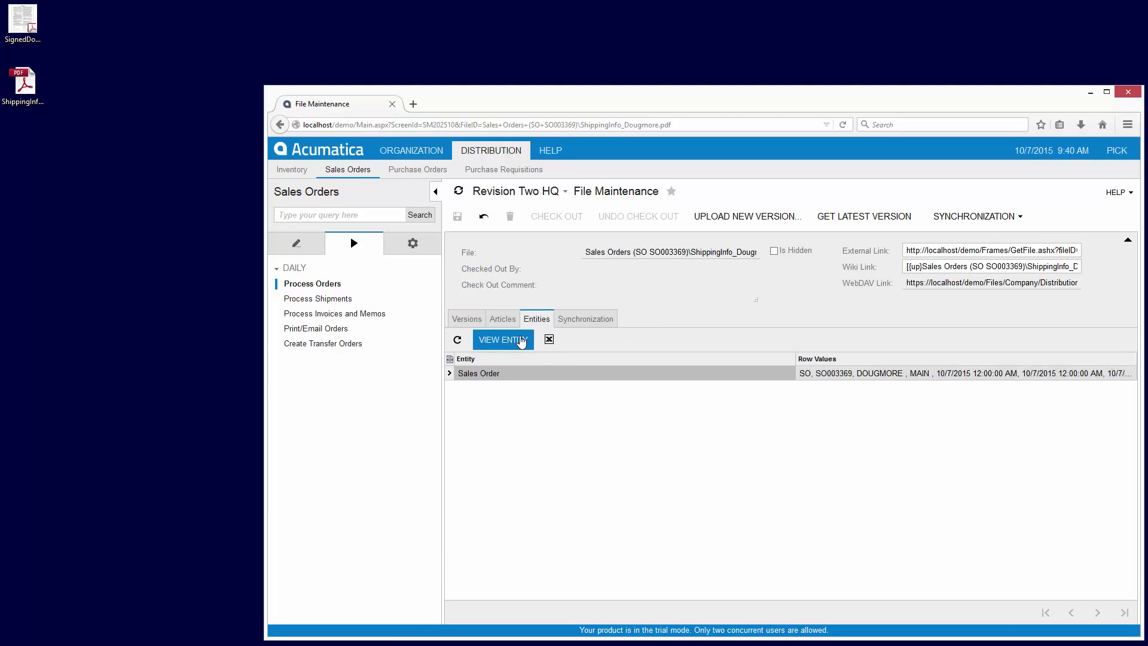
{"action": "left_click", "coordinate": [523, 340]}
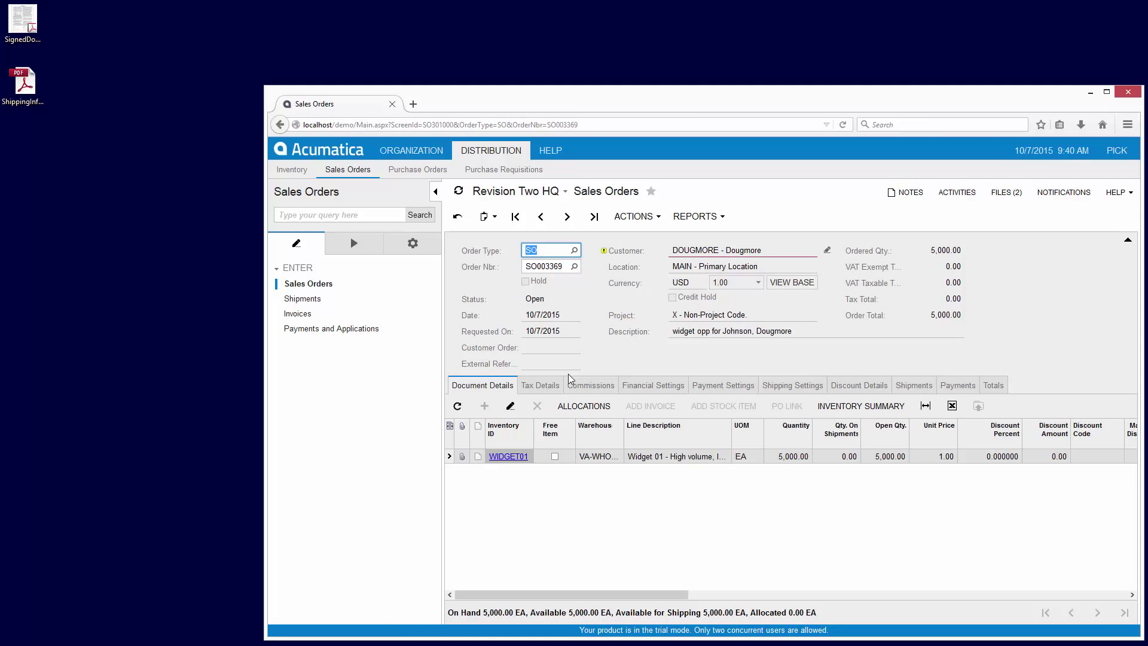
- Create a shipment from order SO003369, accepting the date and warehouse
{"action": "left_click", "coordinate": [638, 218]}
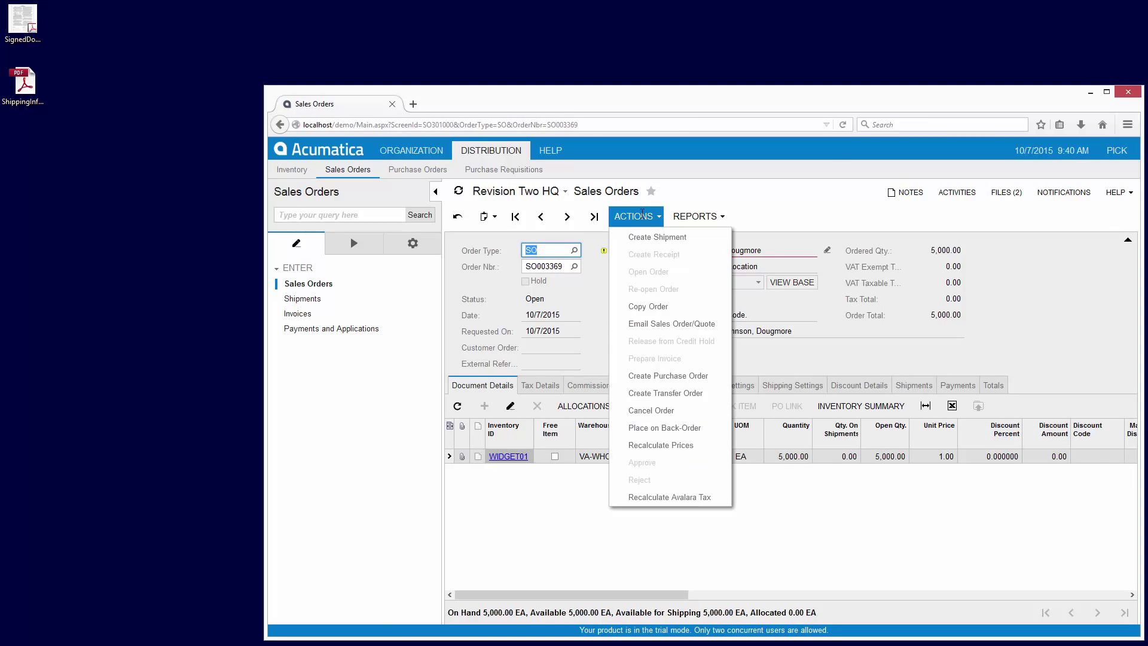
{"action": "left_click", "coordinate": [660, 241]}
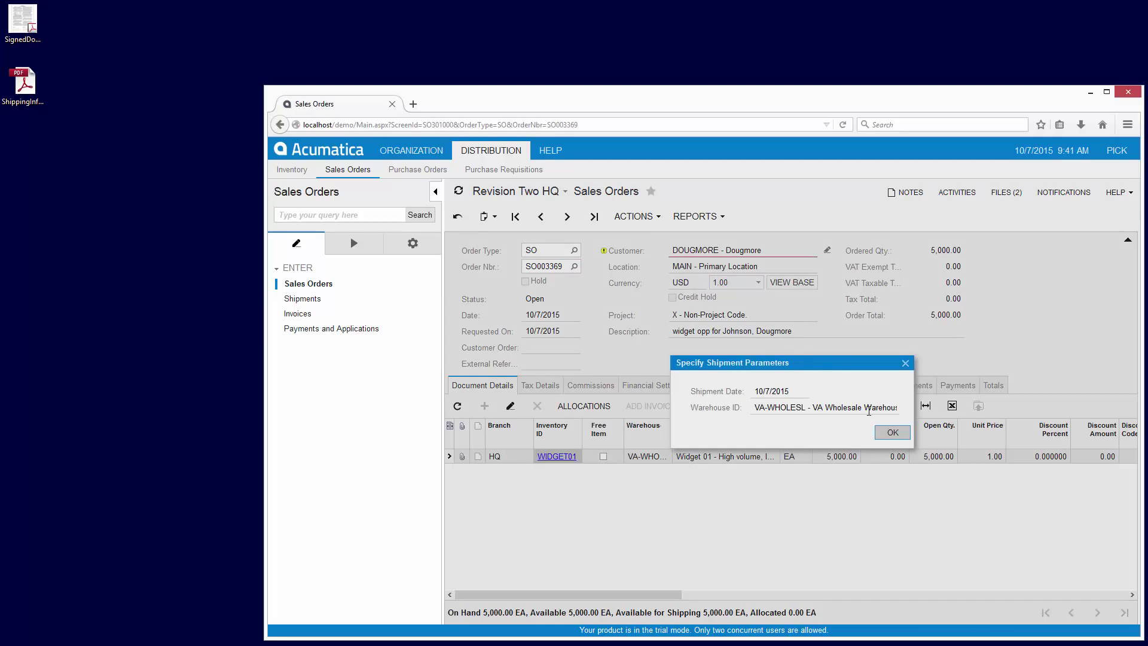
{"action": "left_click", "coordinate": [891, 435]}
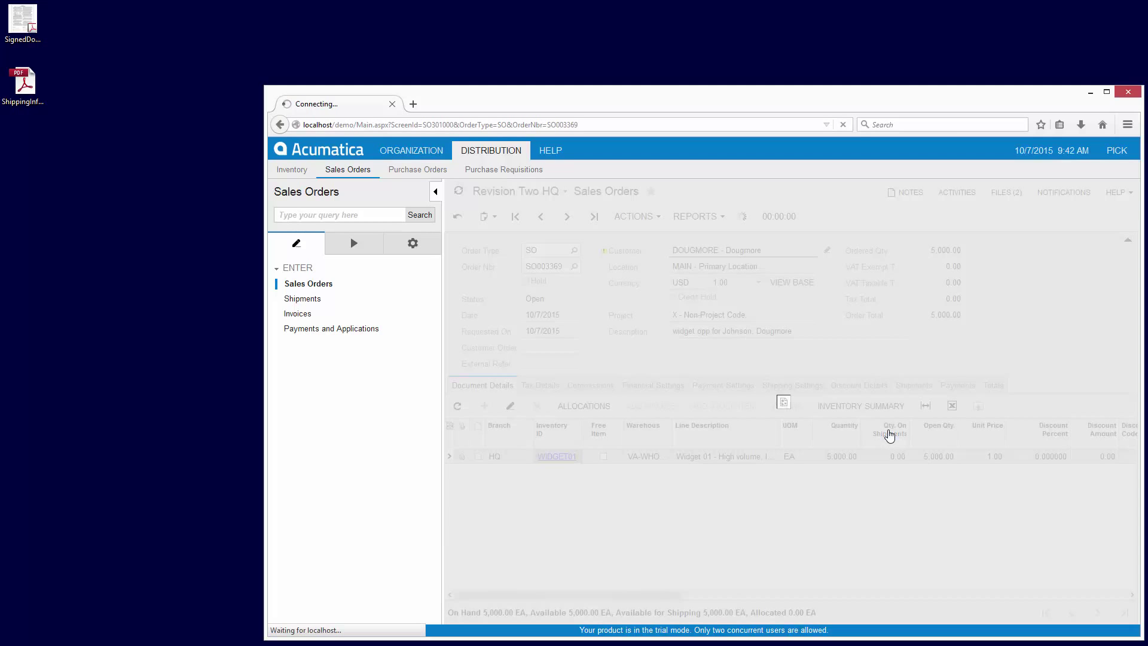
- Set the shipment's Ship Via to UPSGROUND and save
{"action": "left_click", "coordinate": [583, 353]}
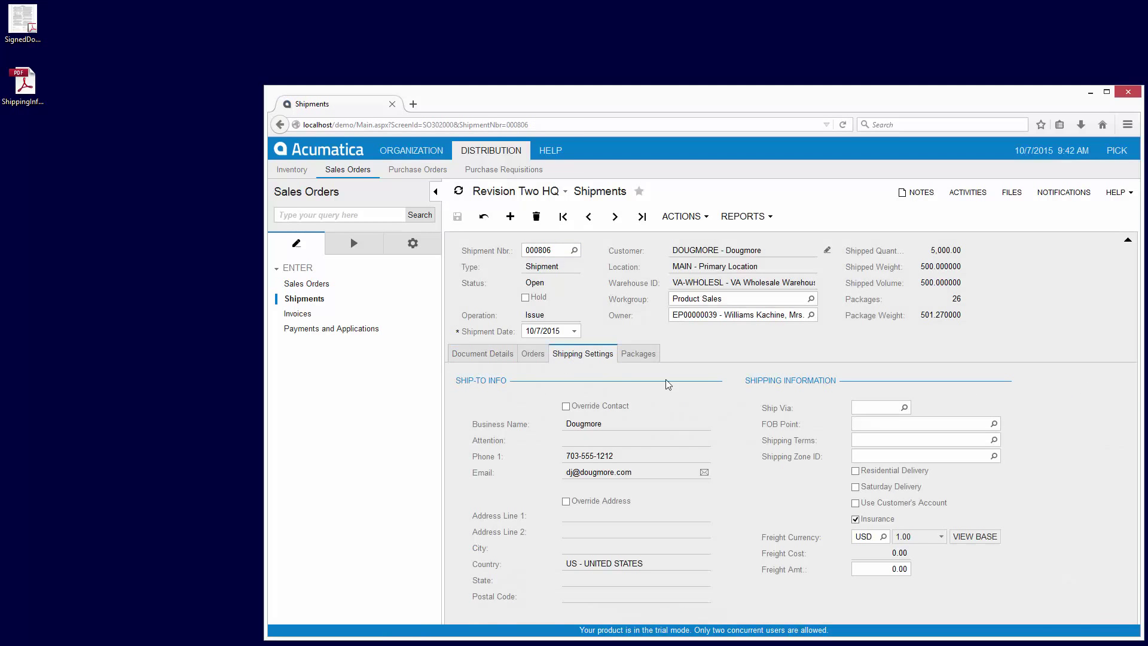
{"action": "left_click", "coordinate": [904, 408]}
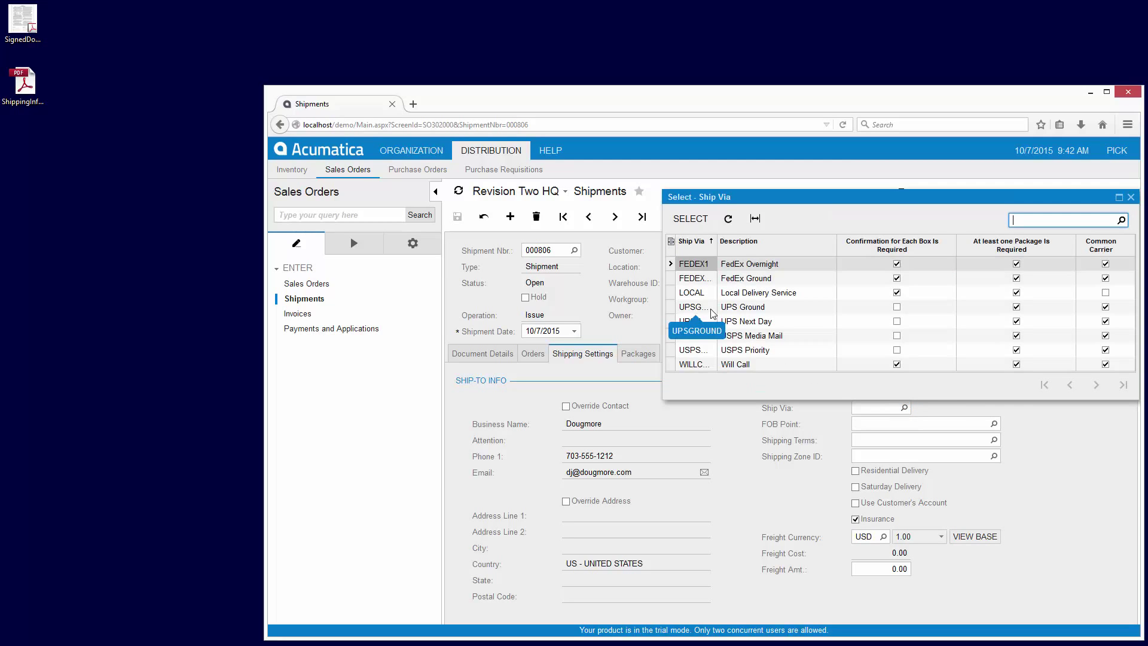
{"action": "double_click", "coordinate": [711, 306]}
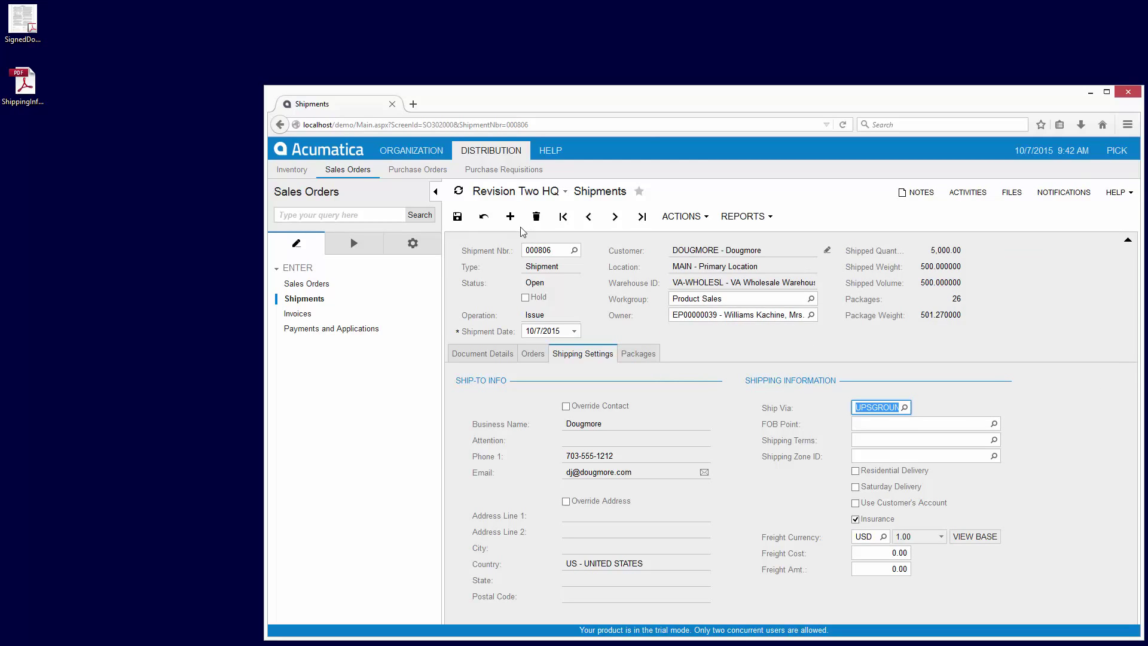
{"action": "left_click", "coordinate": [457, 216]}
- Mark the LARGE and SMALL box packages confirmed, save, and confirm the shipment
{"action": "left_click", "coordinate": [638, 354]}
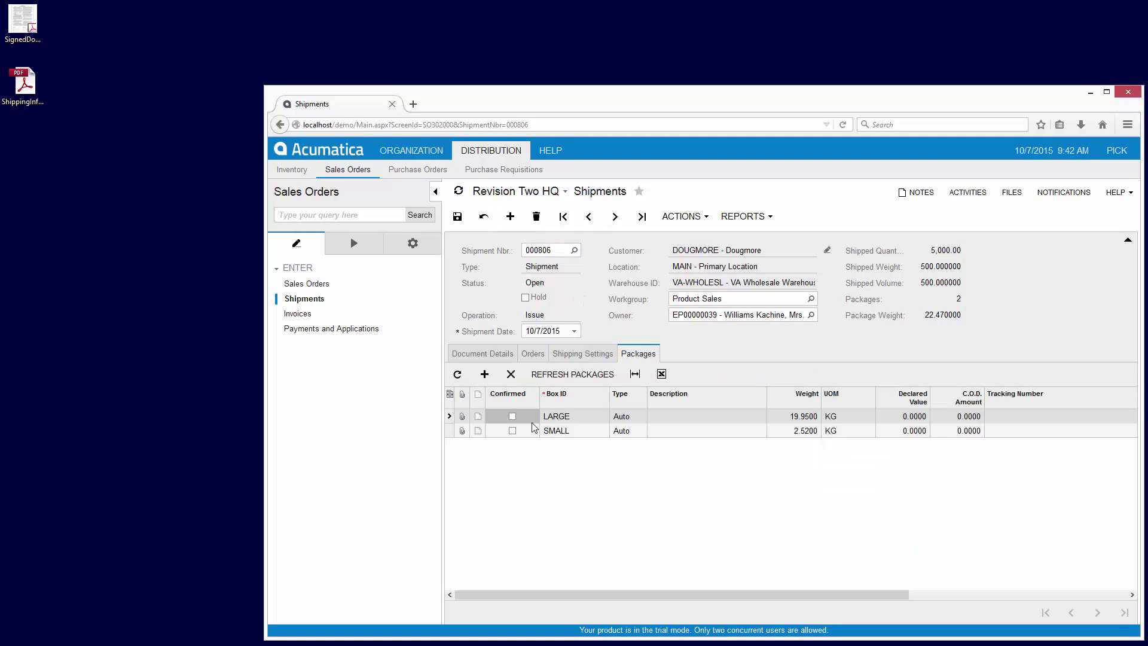
{"action": "left_click", "coordinate": [513, 417]}
{"action": "left_click", "coordinate": [512, 430]}
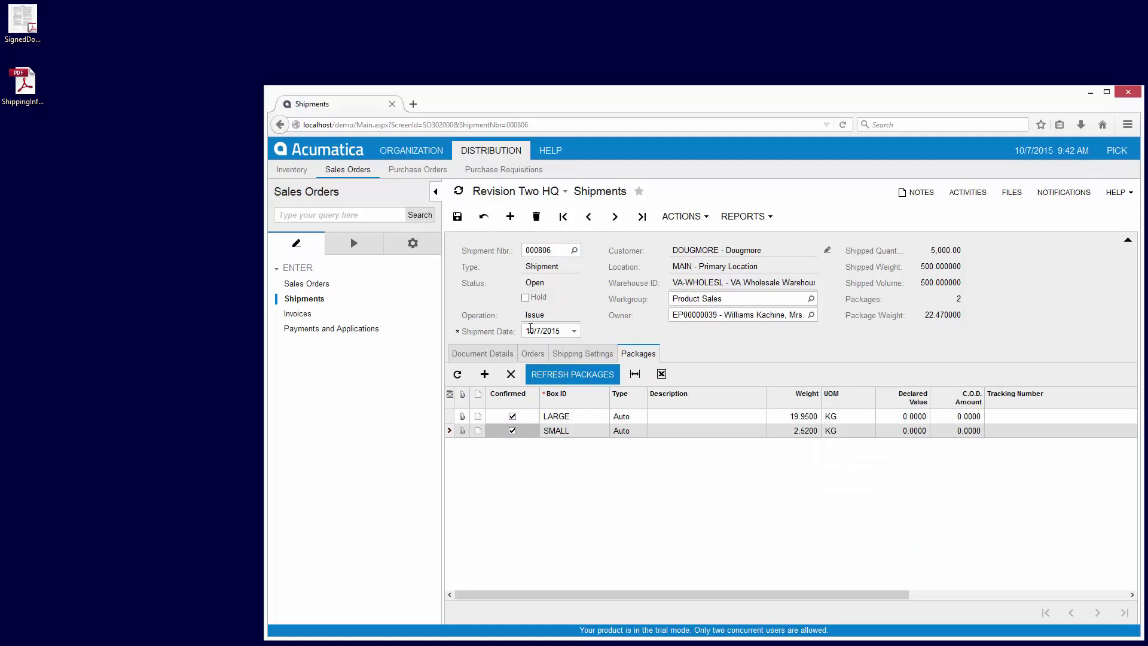
{"action": "left_click", "coordinate": [459, 220]}
{"action": "left_click", "coordinate": [682, 216]}
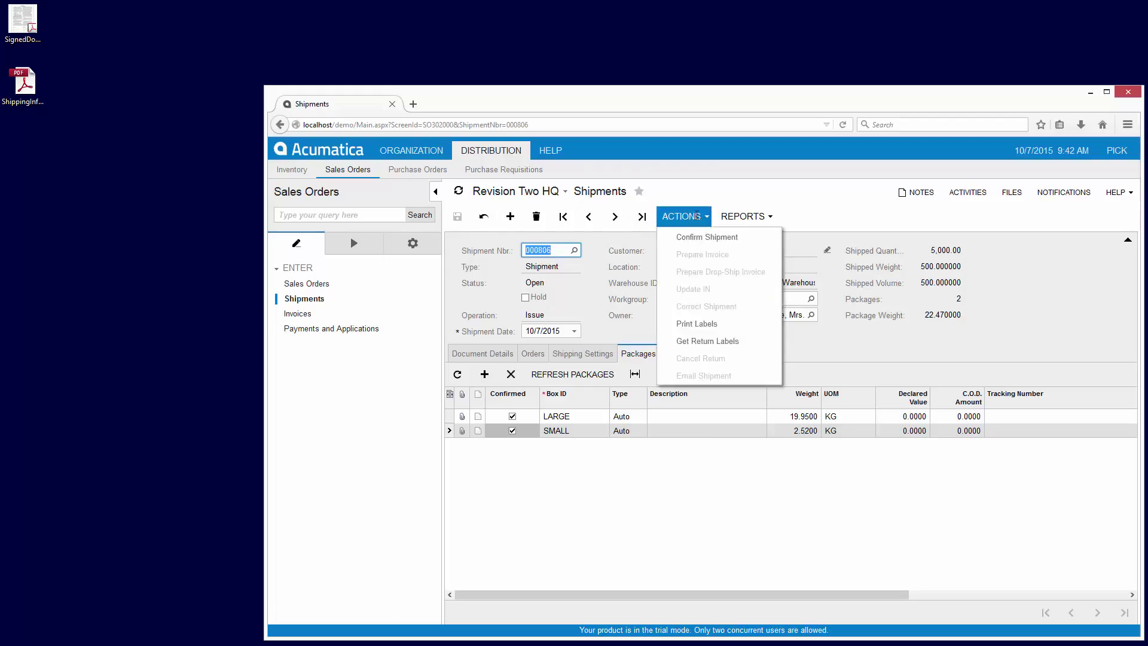
{"action": "left_click", "coordinate": [703, 237]}
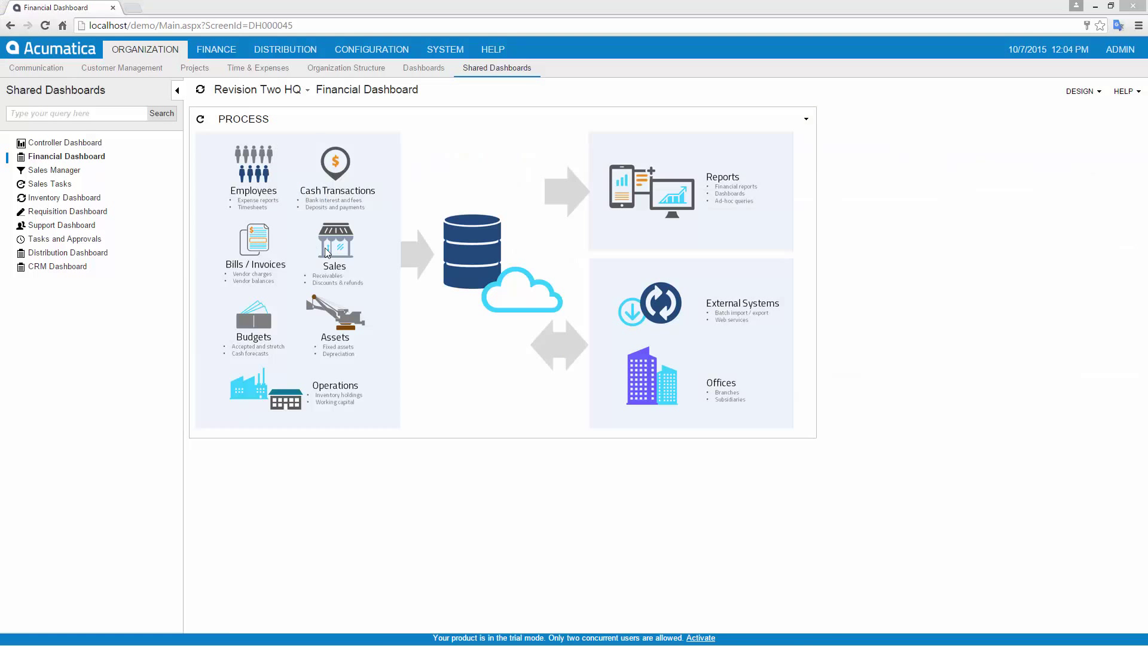
- In Process Shipments with the Prepare Invoice action, prepare the invoice for shipment 000806
{"action": "left_click", "coordinate": [332, 252]}
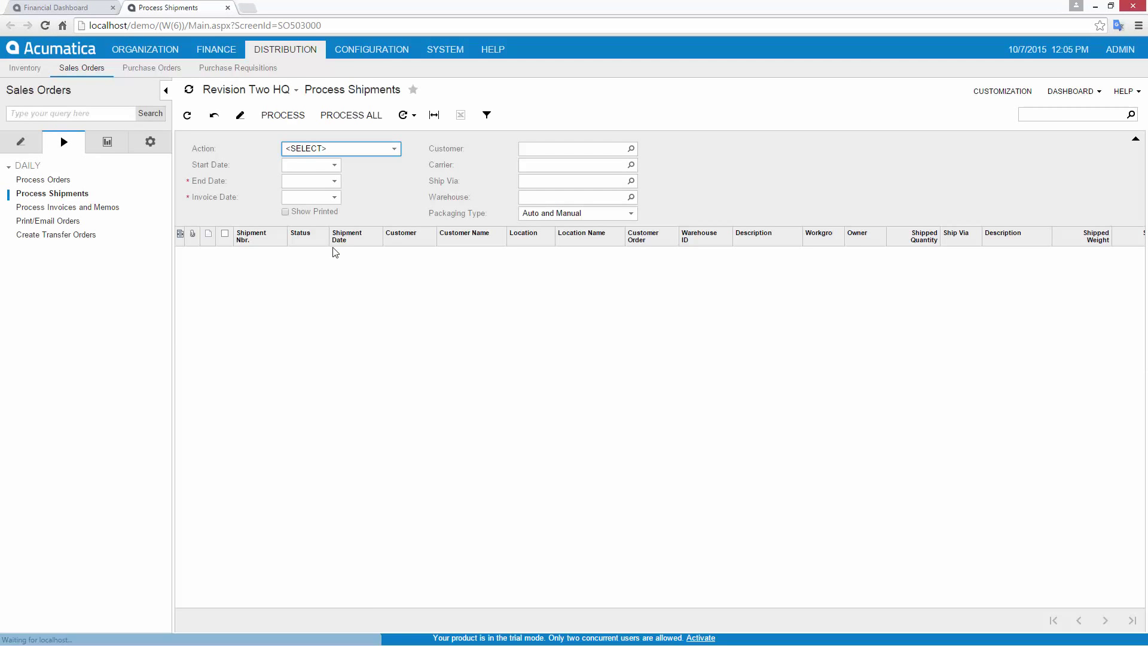
{"action": "left_click", "coordinate": [395, 149]}
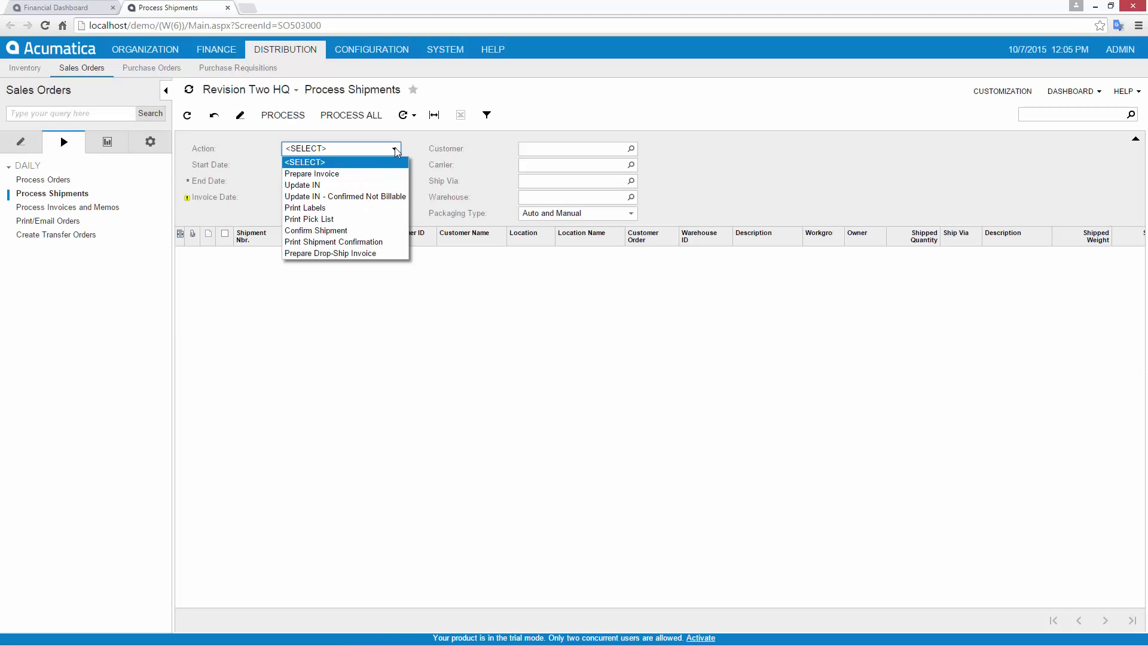
{"action": "left_click", "coordinate": [377, 174]}
{"action": "left_click", "coordinate": [249, 265]}
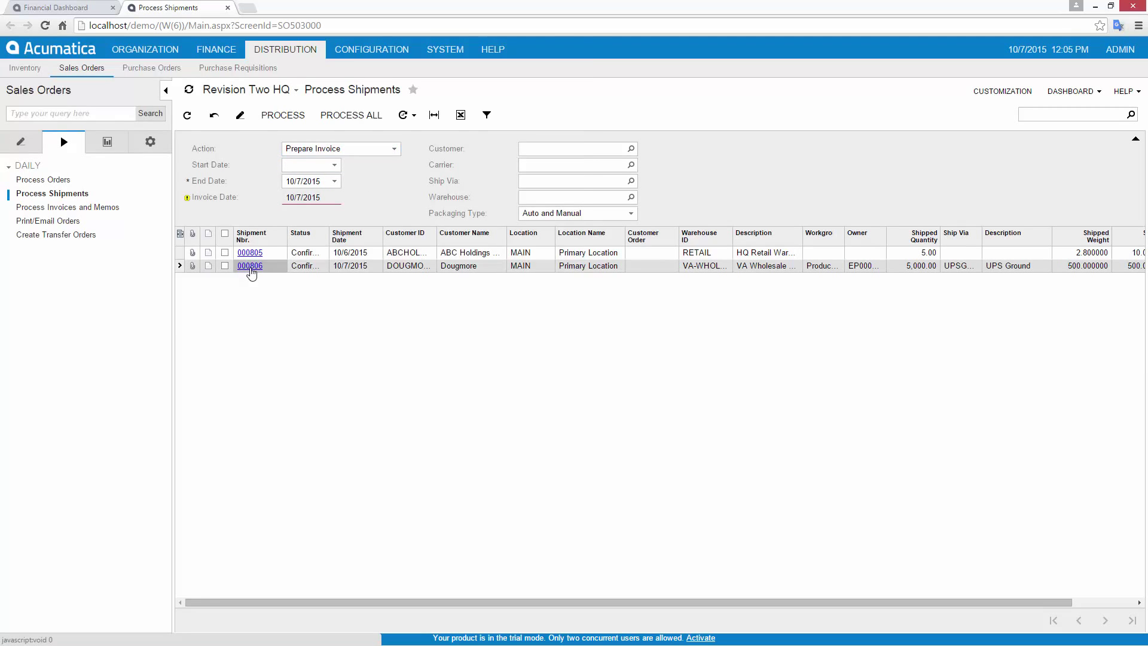
{"action": "left_click_drag", "start_coordinate": [355, 46], "coordinate": [691, 186]}
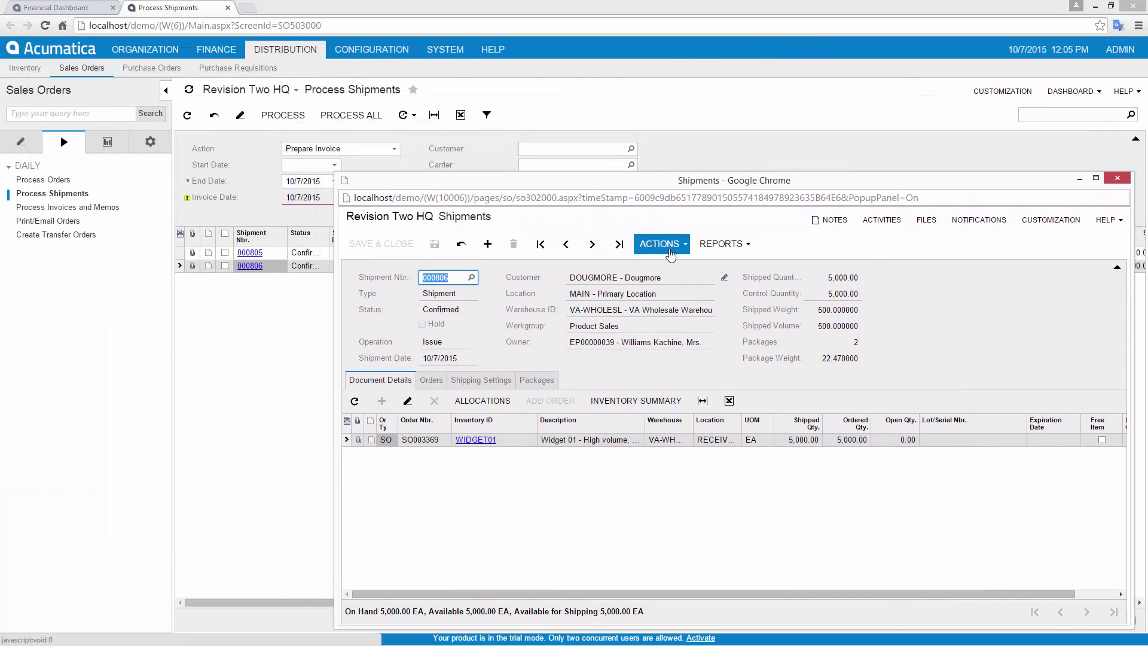
{"action": "left_click", "coordinate": [671, 250]}
{"action": "left_click", "coordinate": [680, 281]}
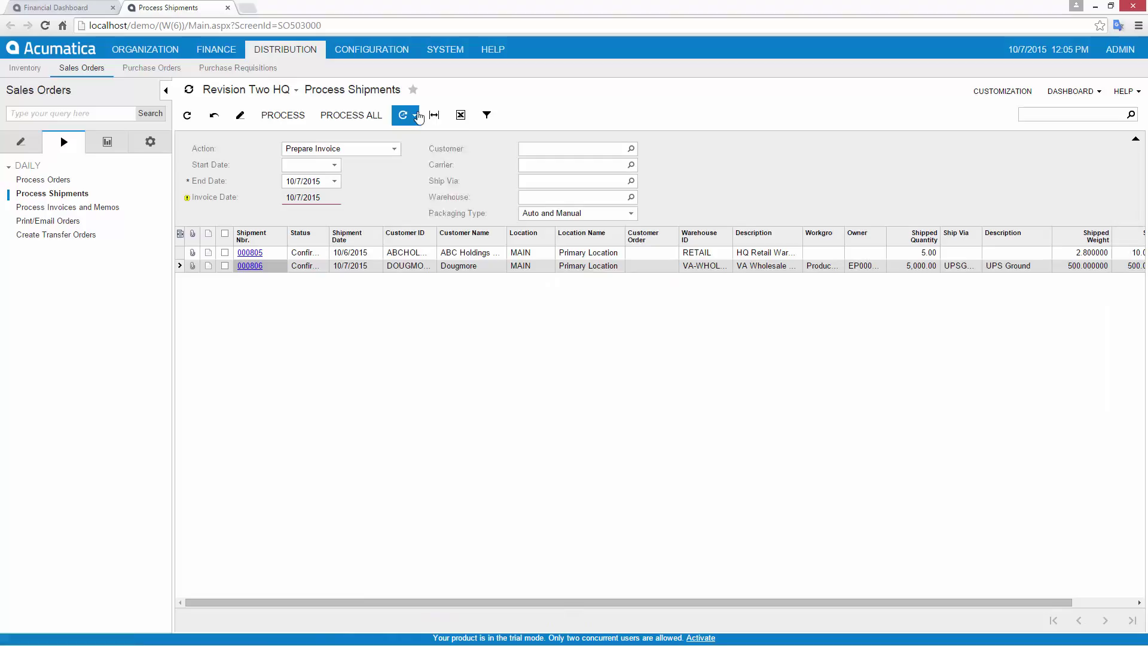
- Add an active automation schedule for invoice preparation and refresh the shipment list
{"action": "left_click", "coordinate": [418, 118]}
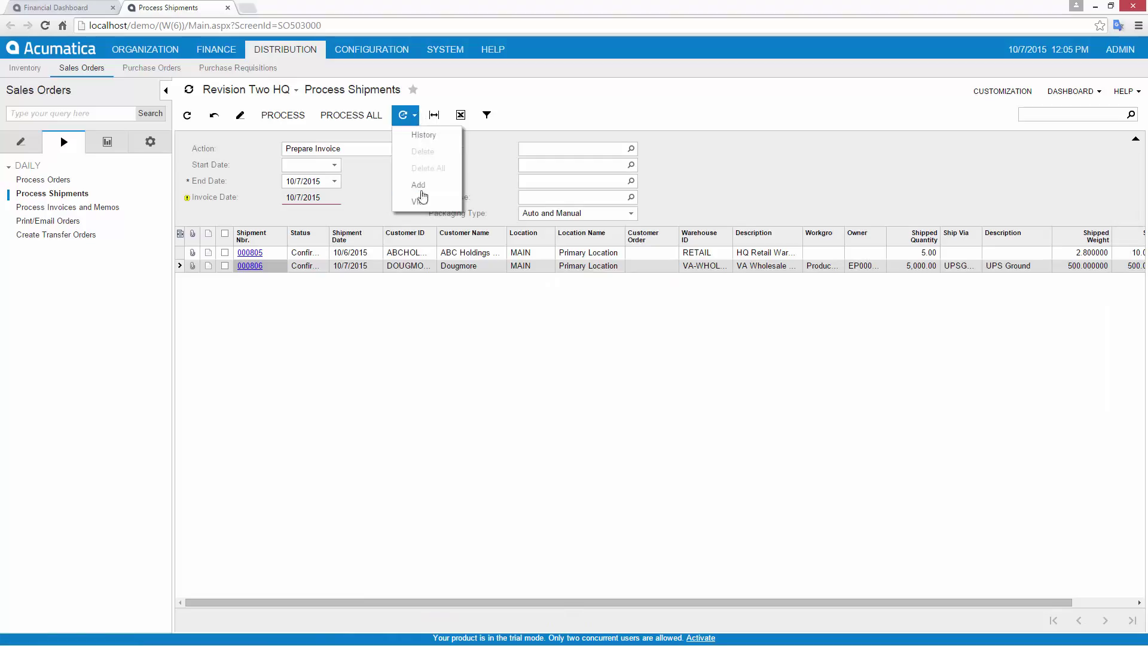
{"action": "left_click", "coordinate": [422, 203]}
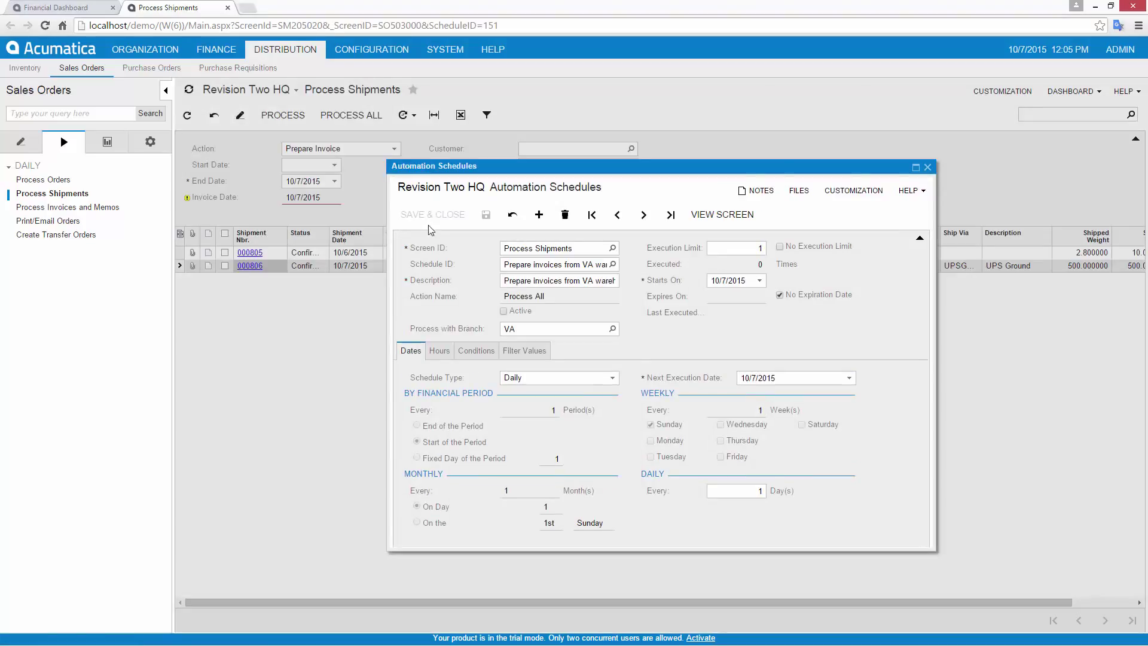
{"action": "left_click", "coordinate": [503, 310]}
{"action": "left_click", "coordinate": [437, 215]}
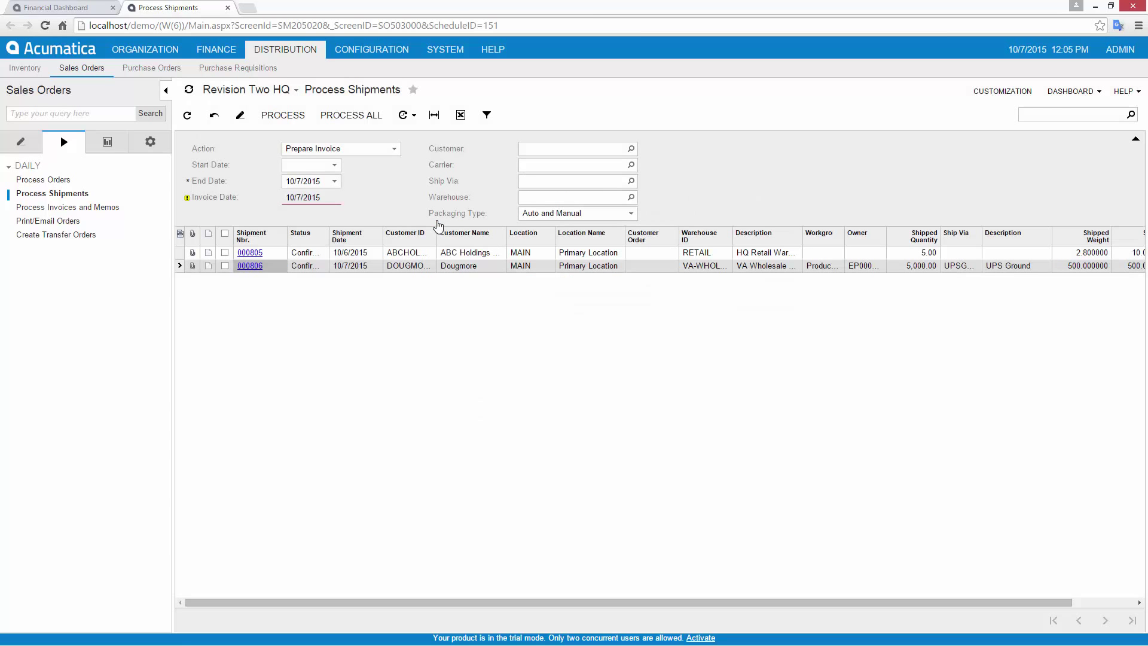
{"action": "left_click", "coordinate": [187, 115]}
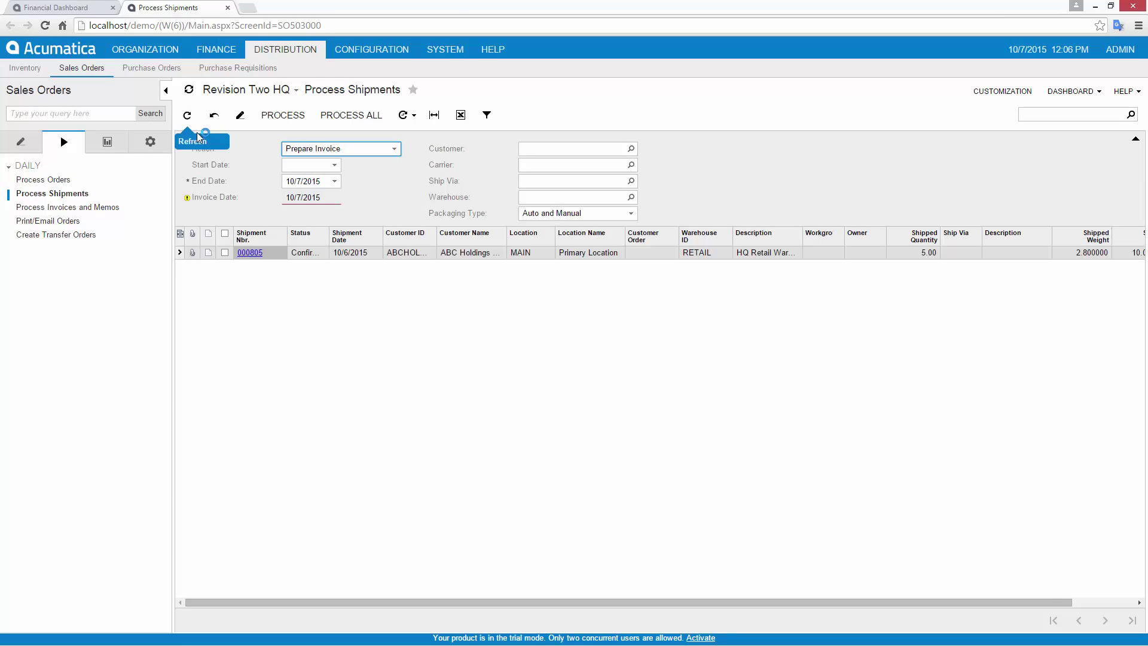
{"action": "left_click", "coordinate": [67, 207]}
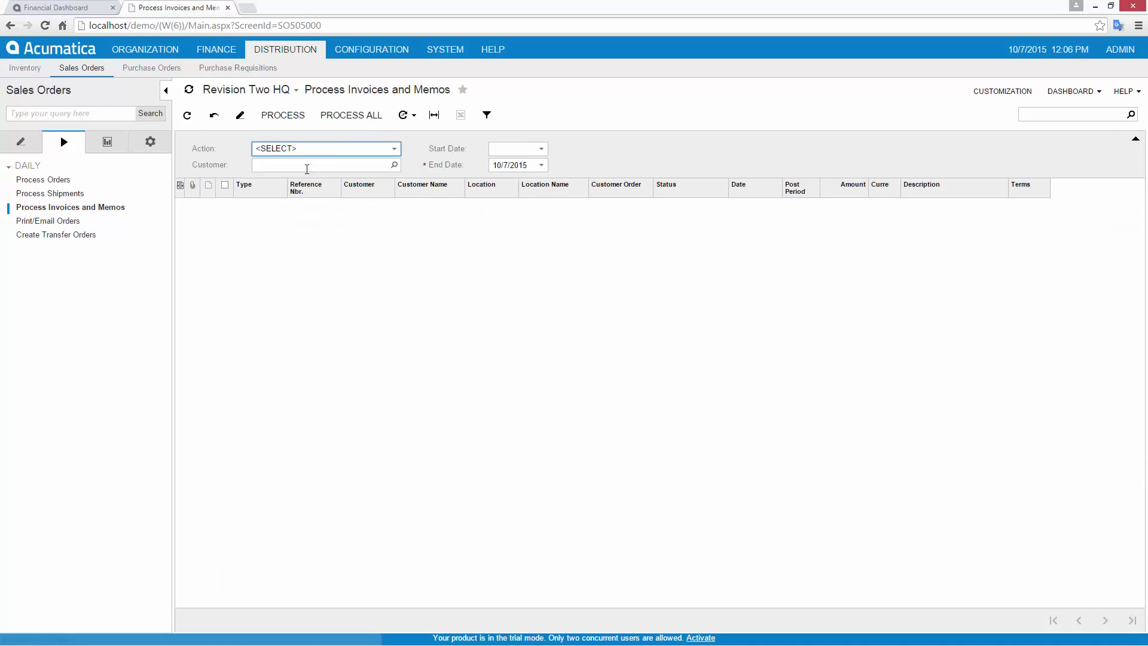
{"action": "key", "text": "Down"}
{"action": "left_click", "coordinate": [224, 205]}
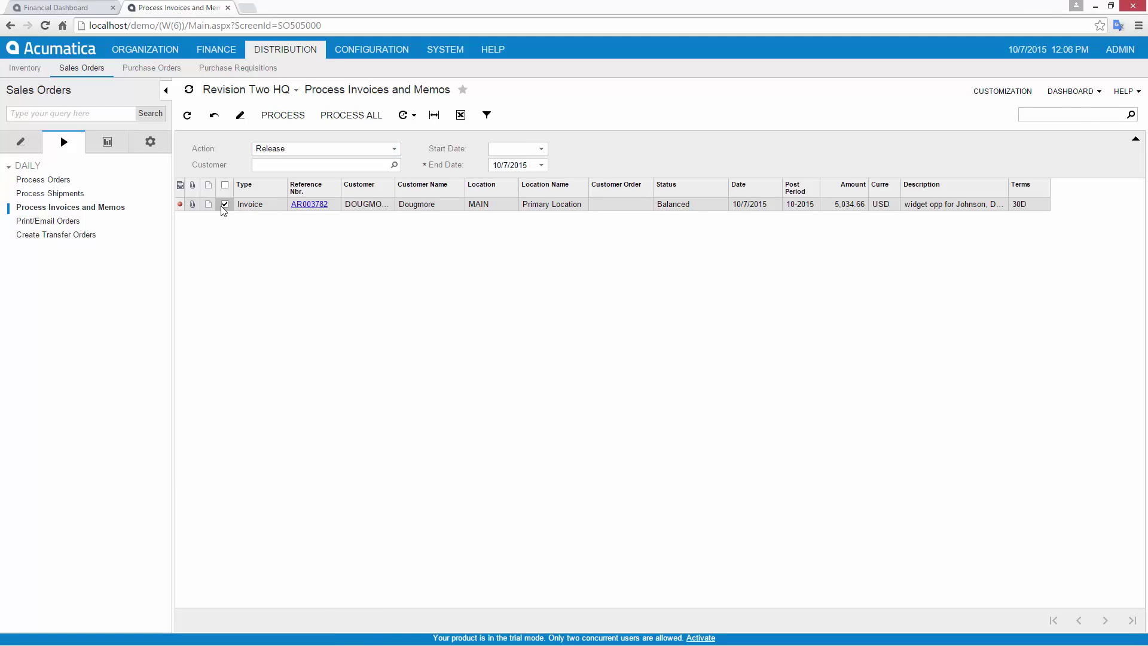
{"action": "left_click", "coordinate": [285, 118]}
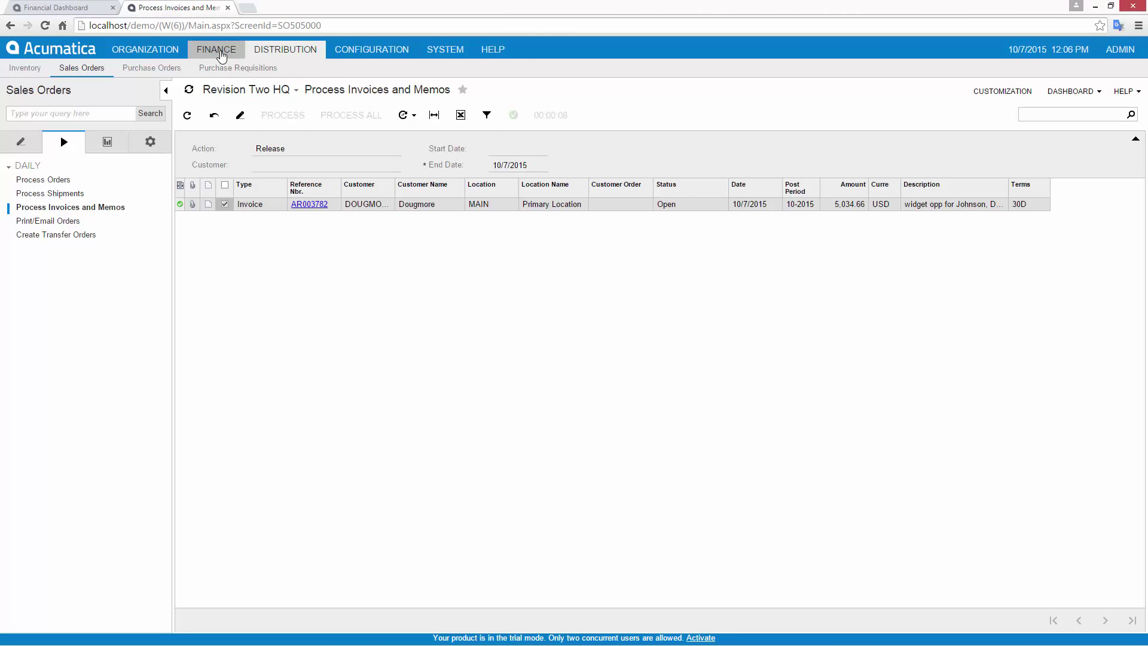
- Run the General Ledger Details report from Finance report definitions in a new tab
{"action": "left_click", "coordinate": [220, 56]}
{"action": "left_click", "coordinate": [151, 142]}
{"action": "right_click", "coordinate": [60, 348]}
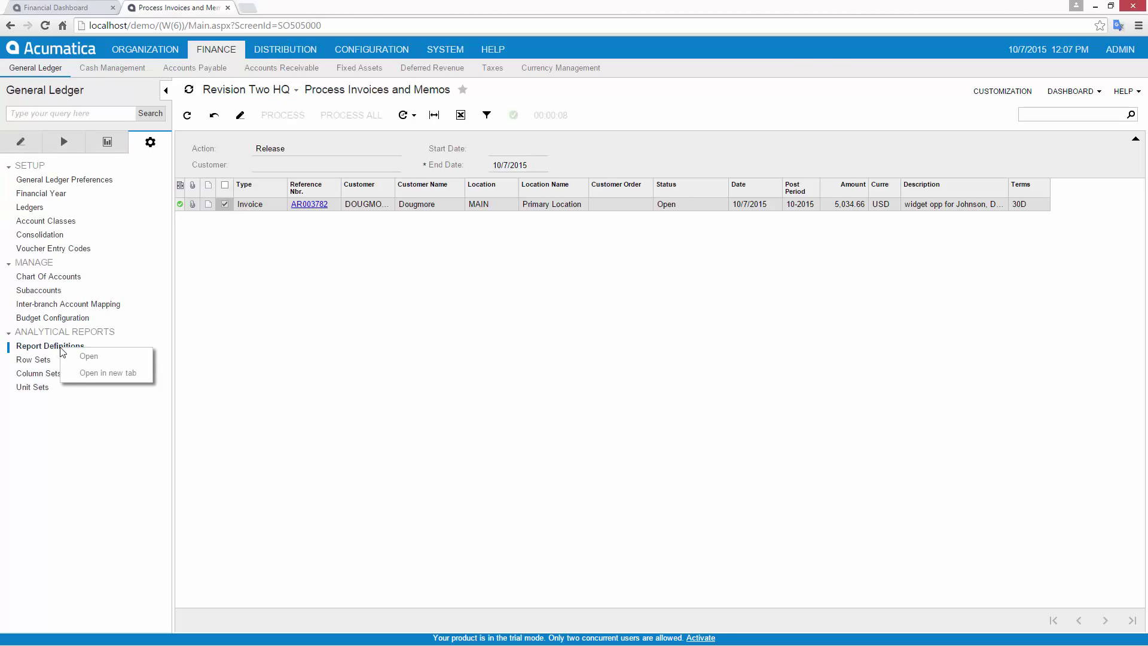
{"action": "left_click", "coordinate": [107, 372]}
{"action": "left_click", "coordinate": [525, 115]}
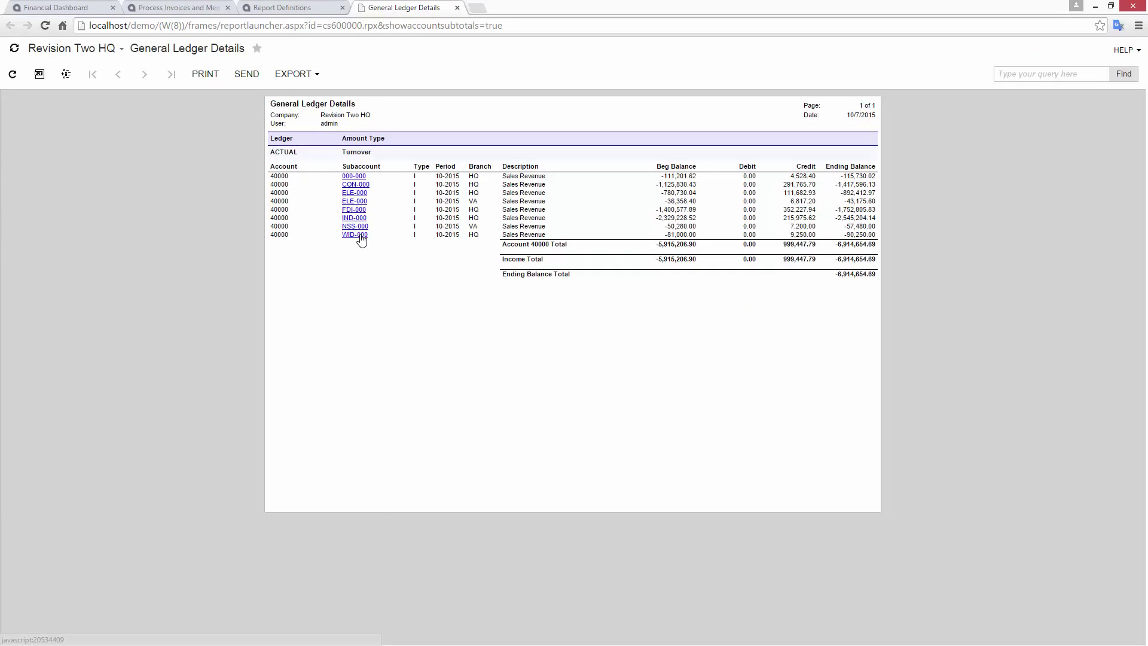
- Drill into the WID-000 subaccount of account 40000 showing the 5,000.00 Dougmore credit
{"action": "left_click", "coordinate": [355, 234]}
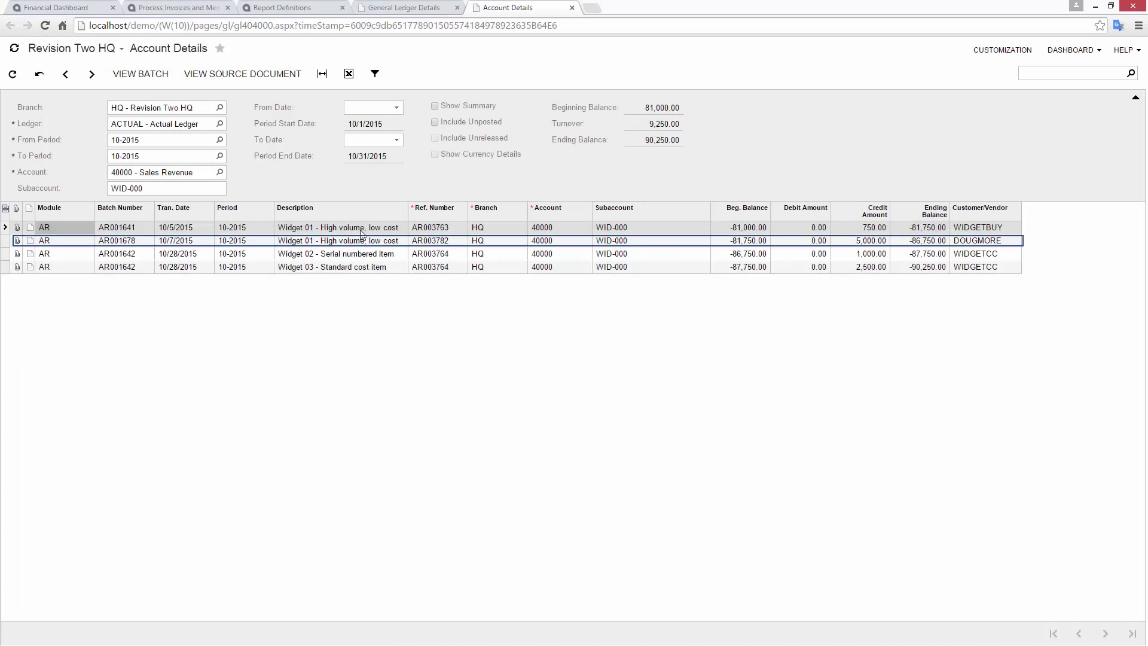